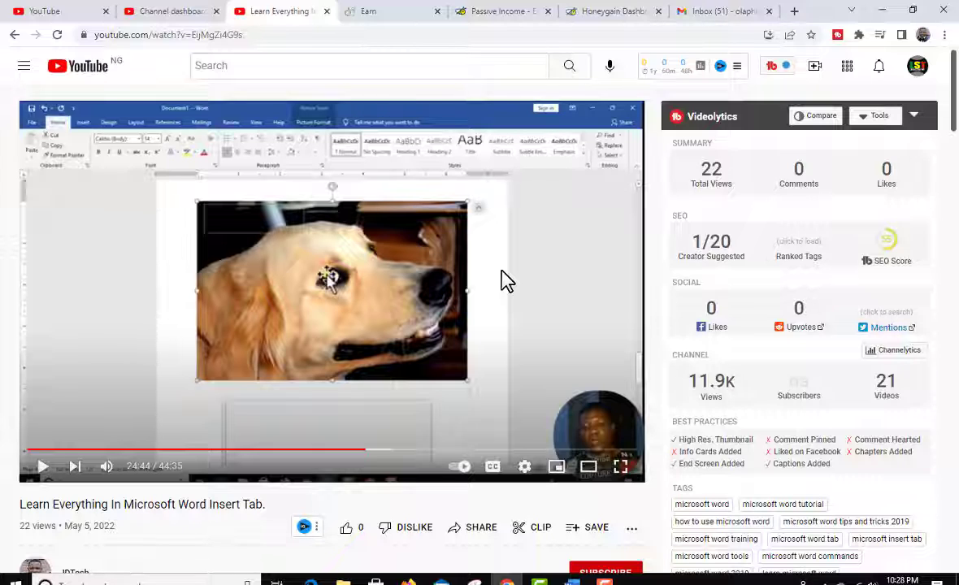
Step: Open the IDTech channel from the Insert Tab tutorial's video page and look through its uploaded videos
scroll(520, 280, down, 1)
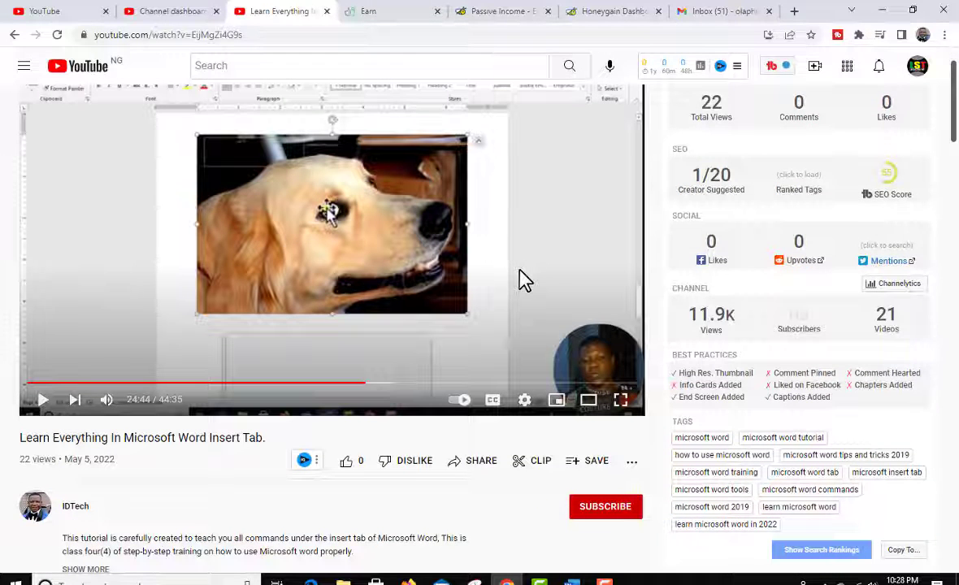
scroll(451, 459, down, 1)
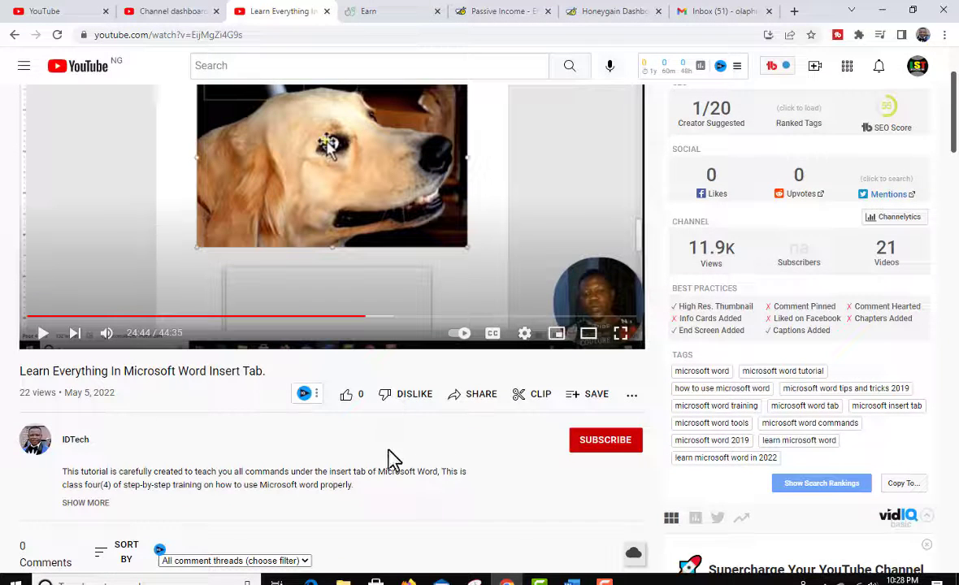
scroll(455, 357, up, 2)
scroll(357, 390, down, 4)
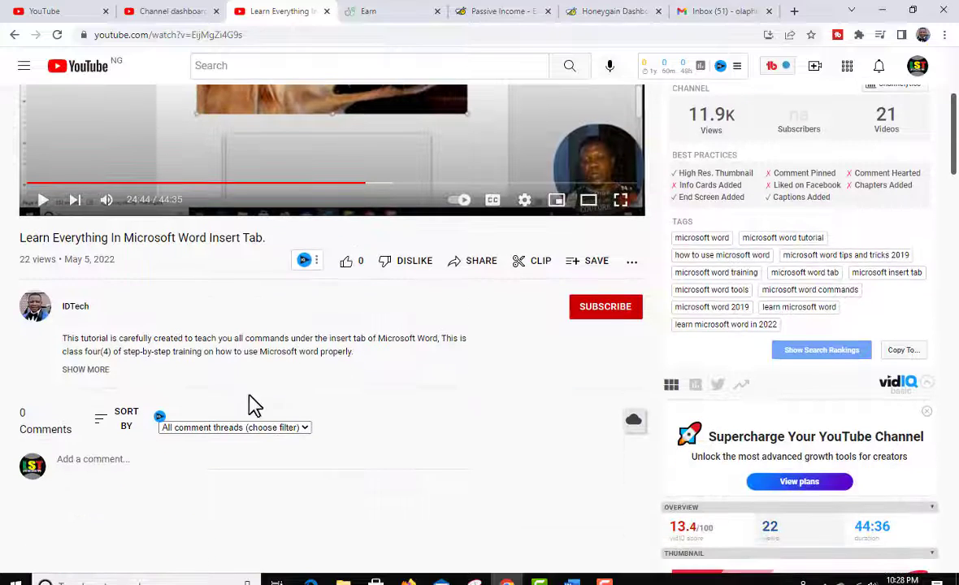
click(40, 310)
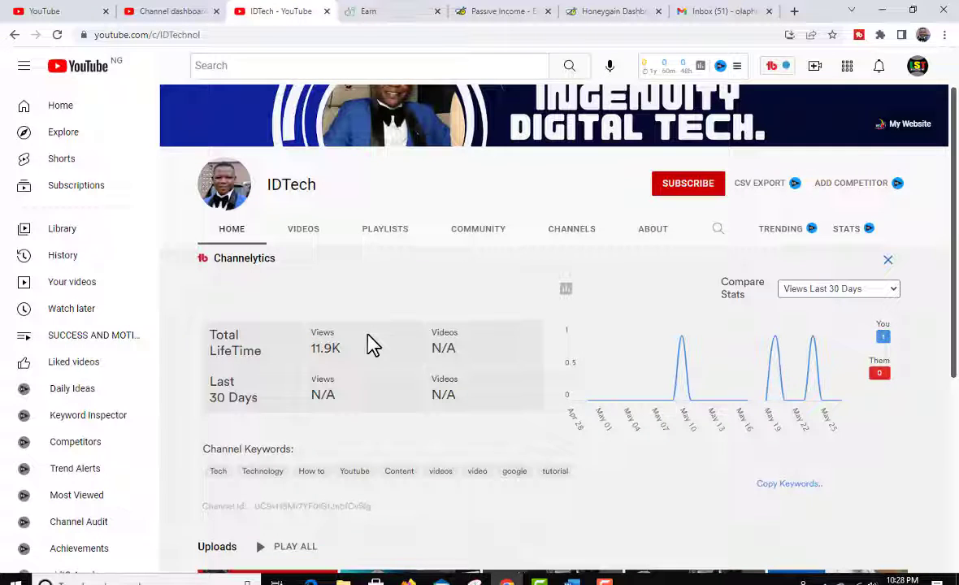
click(308, 230)
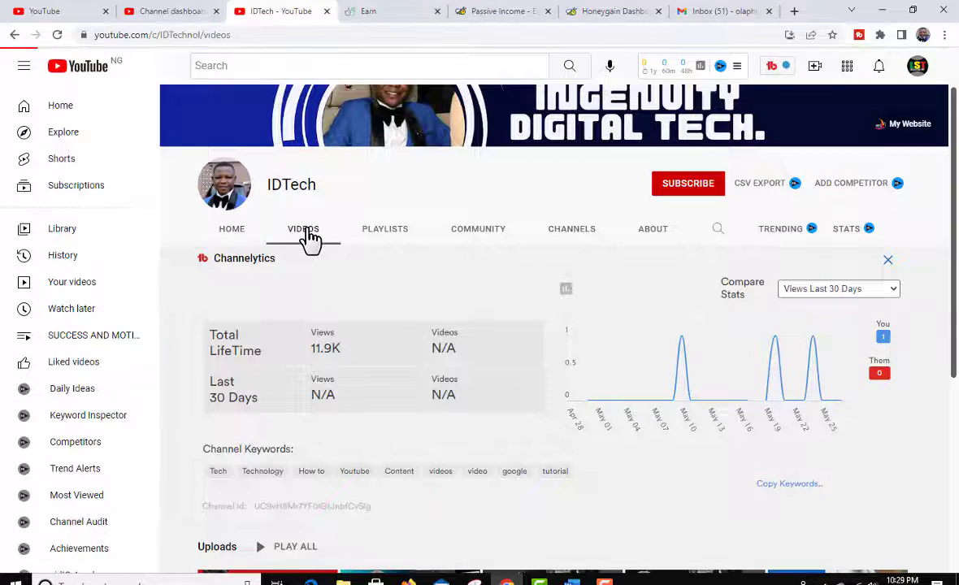
scroll(734, 385, down, 6)
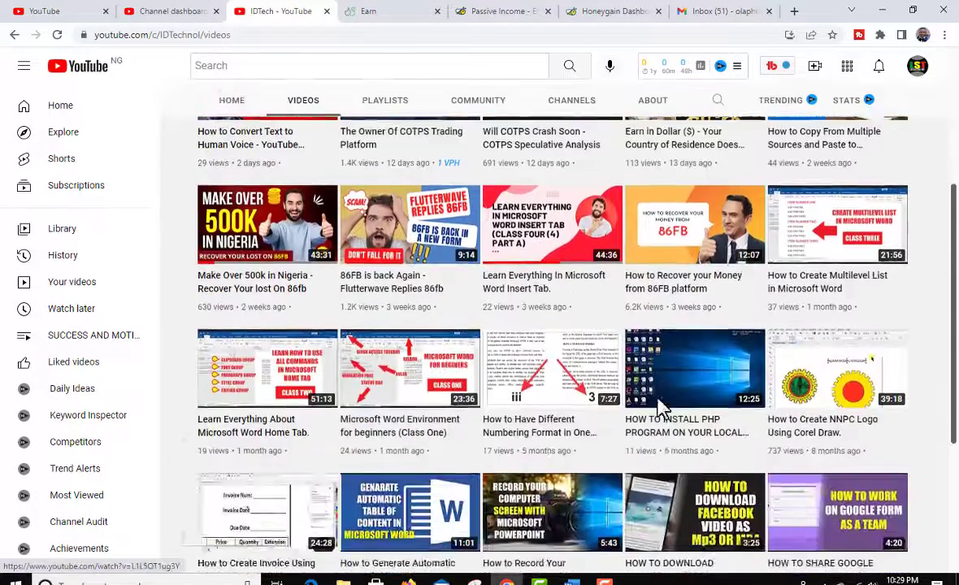
scroll(659, 408, up, 8)
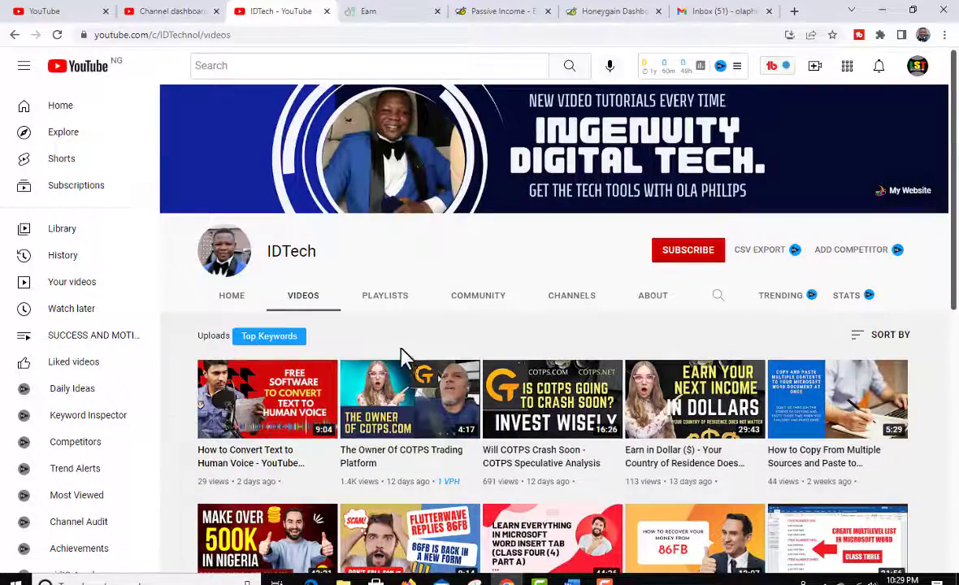
Step: Open the channel's Microsoft Word Full Tutorials playlist, pause its first video, and look over the page
click(394, 297)
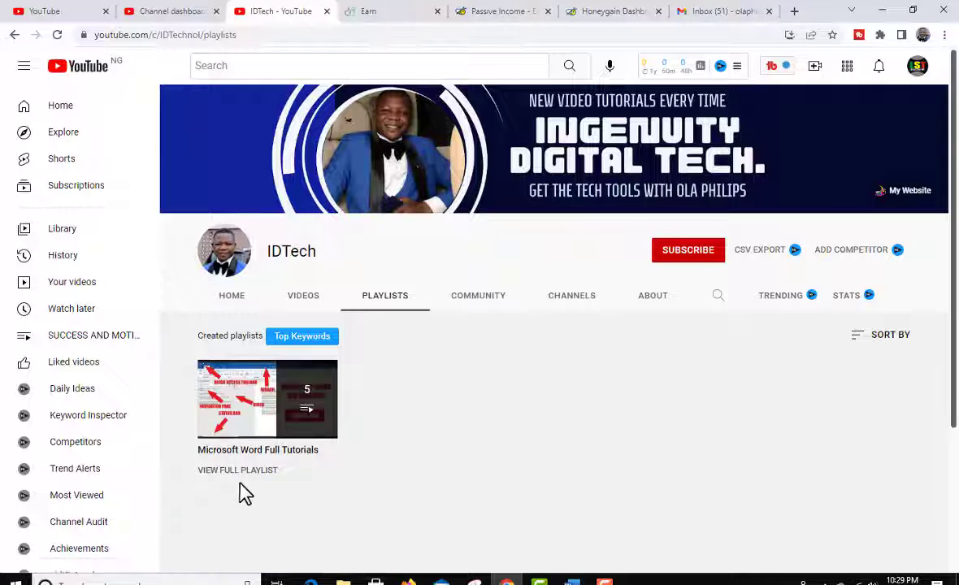
click(226, 416)
scroll(487, 439, down, 5)
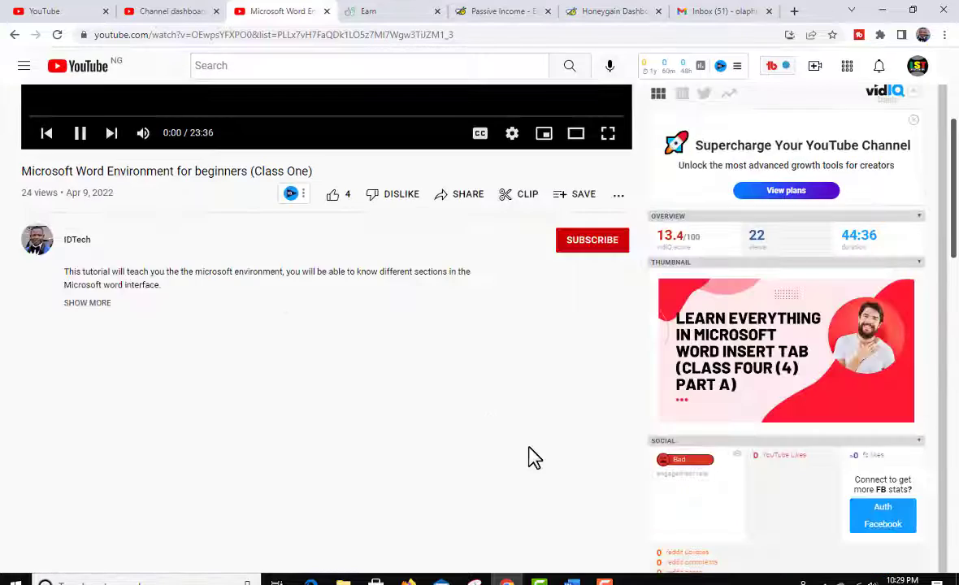
scroll(696, 386, up, 4)
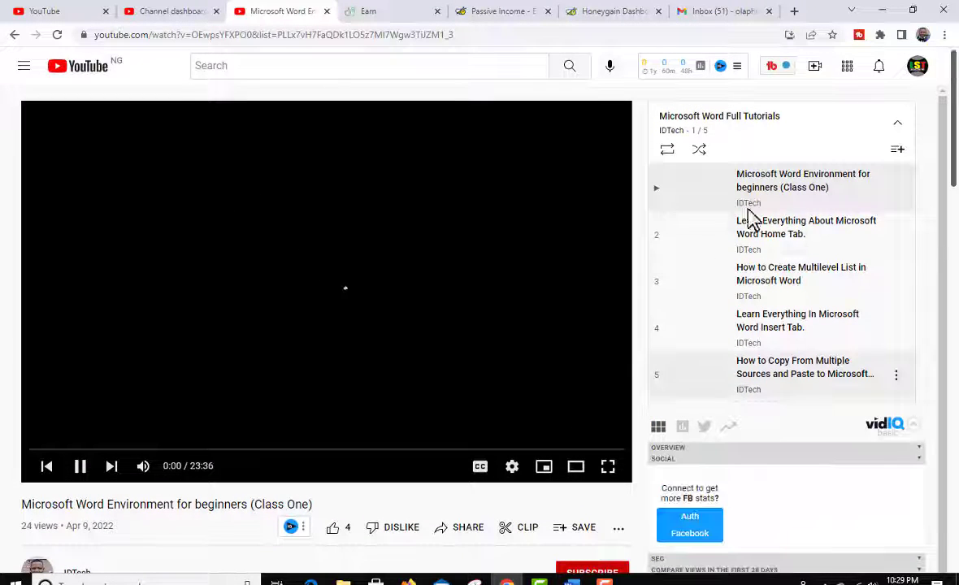
click(85, 468)
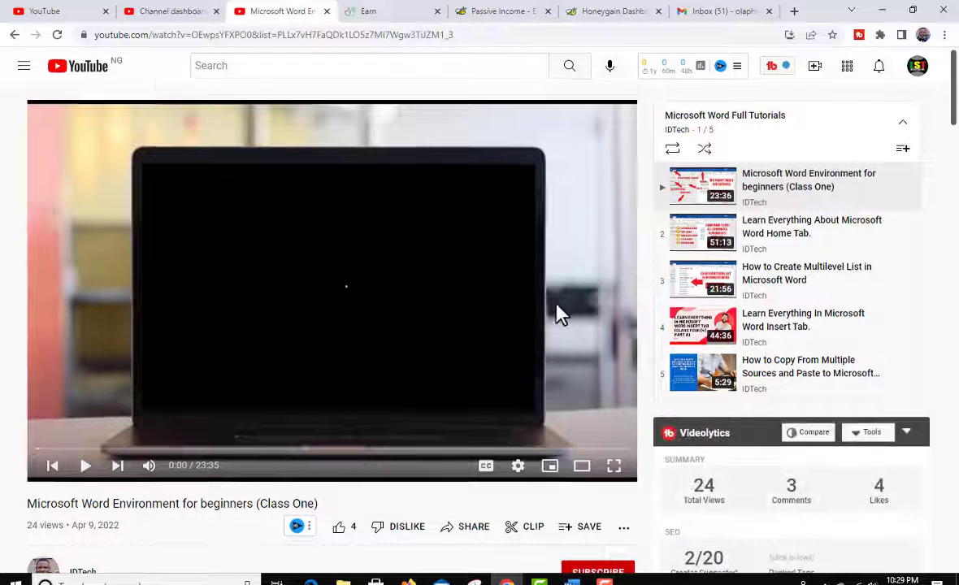
scroll(557, 317, down, 3)
scroll(558, 332, up, 3)
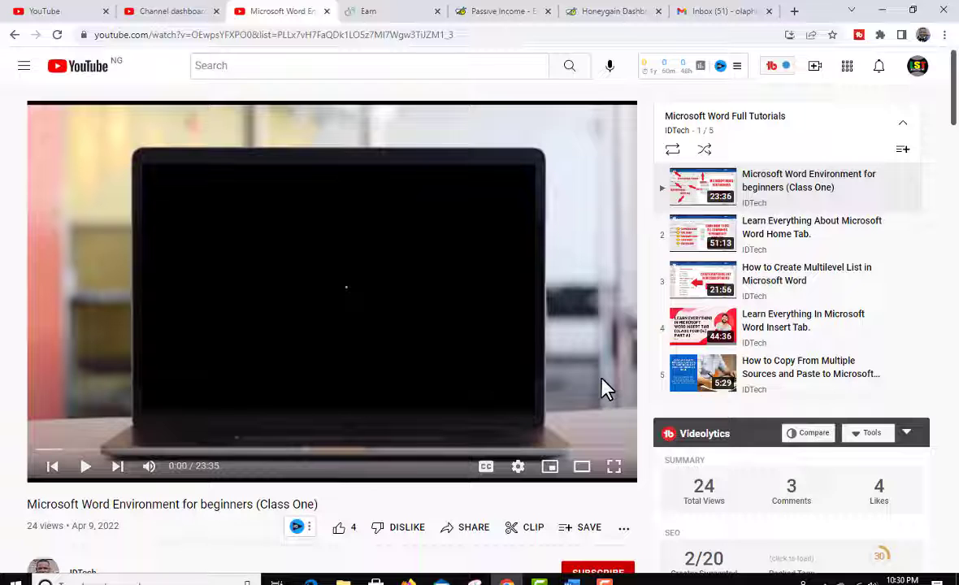
Step: Switch to Microsoft Word and generate sample paragraphs in the blank document with =RAND()
click(571, 579)
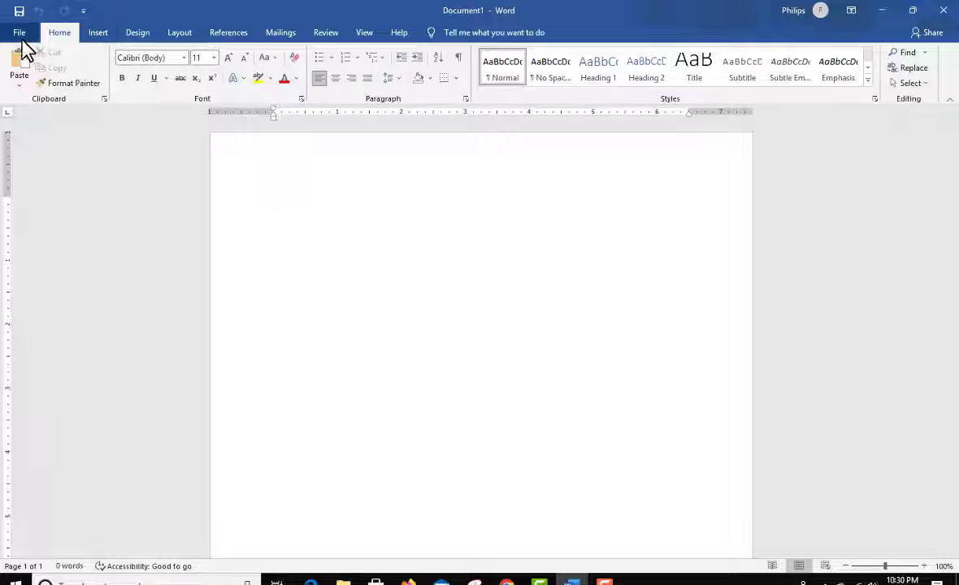
click(98, 38)
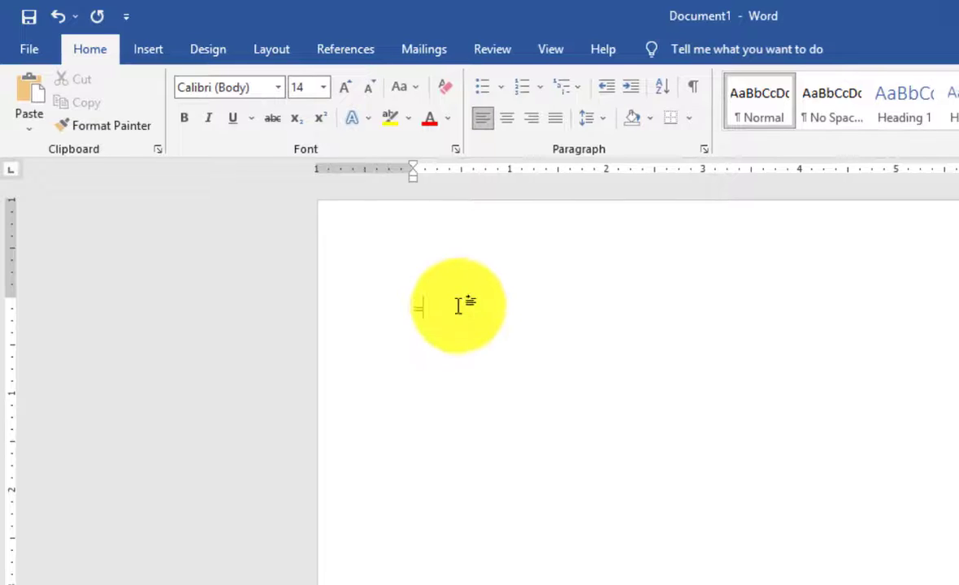
text(RAN)
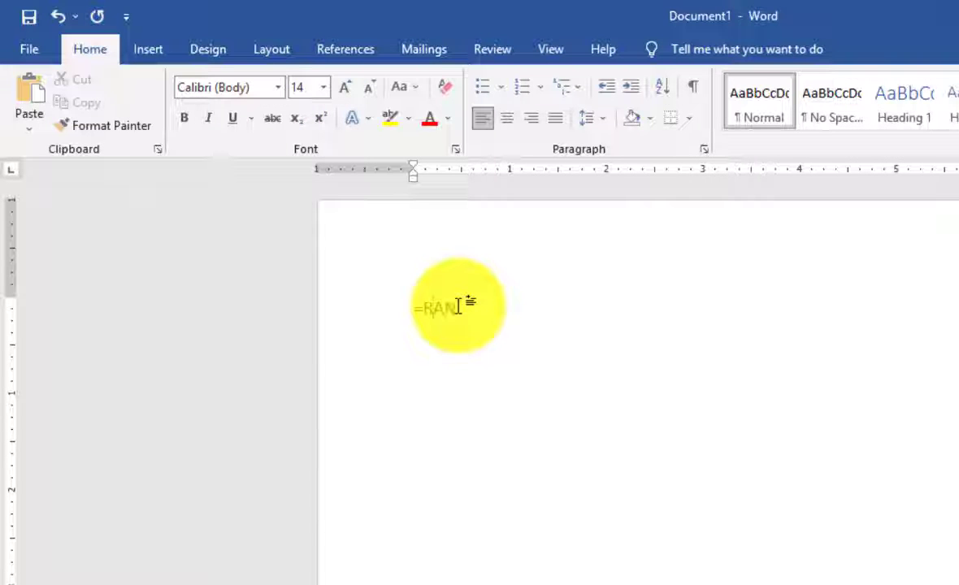
text(D())
key(Return)
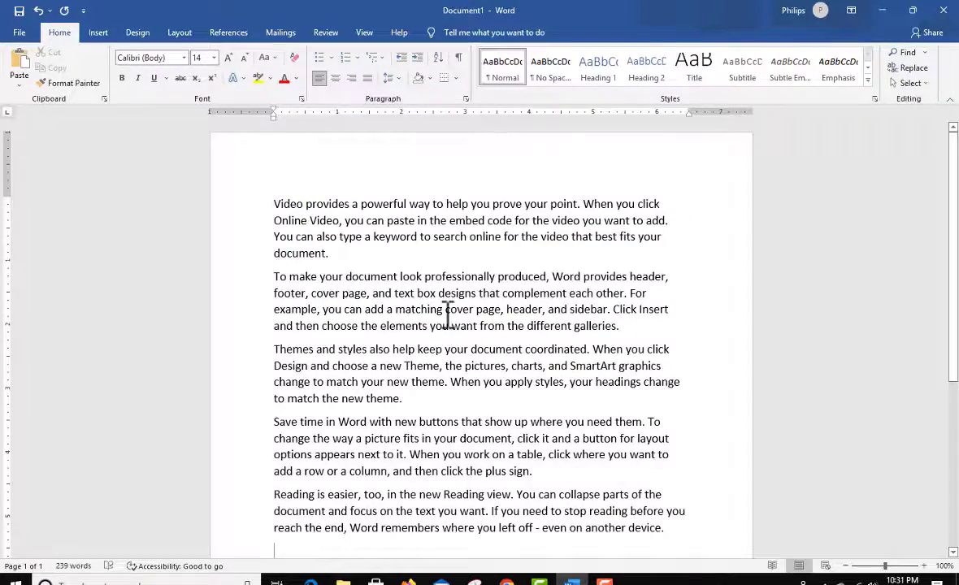
Step: Copy the words "Video provides" from the first paragraph and paste them on a new line above it
scroll(545, 323, down, 6)
scroll(542, 327, up, 6)
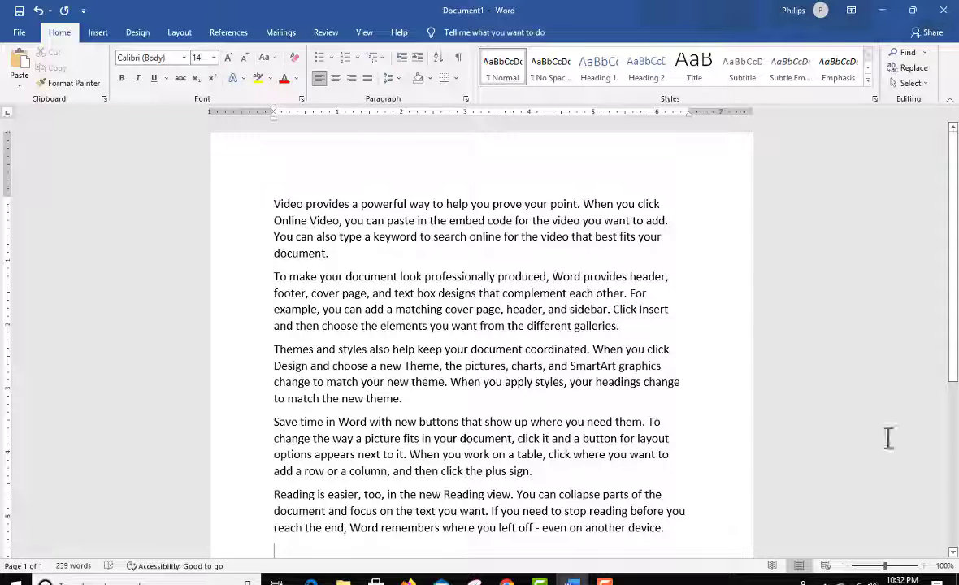
scroll(509, 370, down, 1)
scroll(510, 371, up, 1)
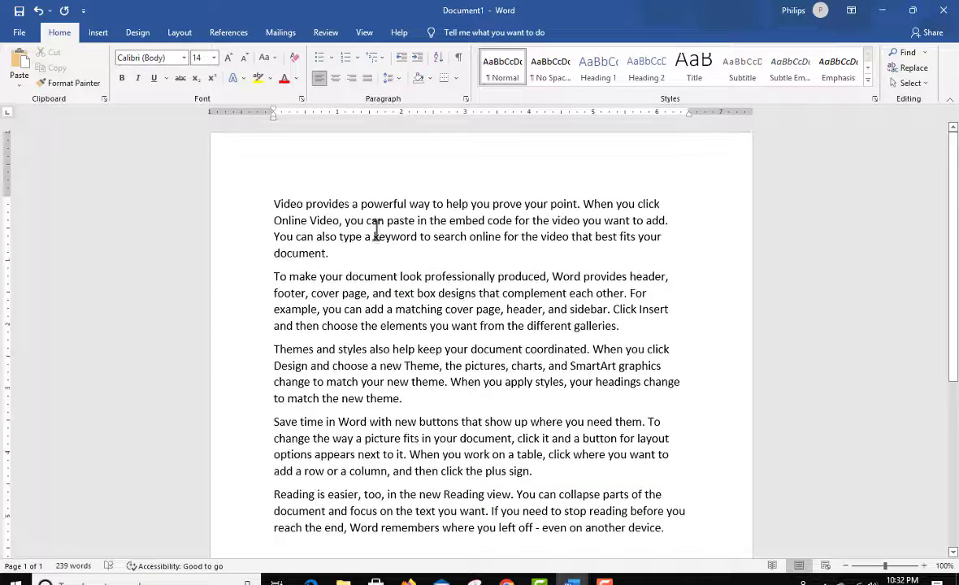
drag(351, 204, 257, 210)
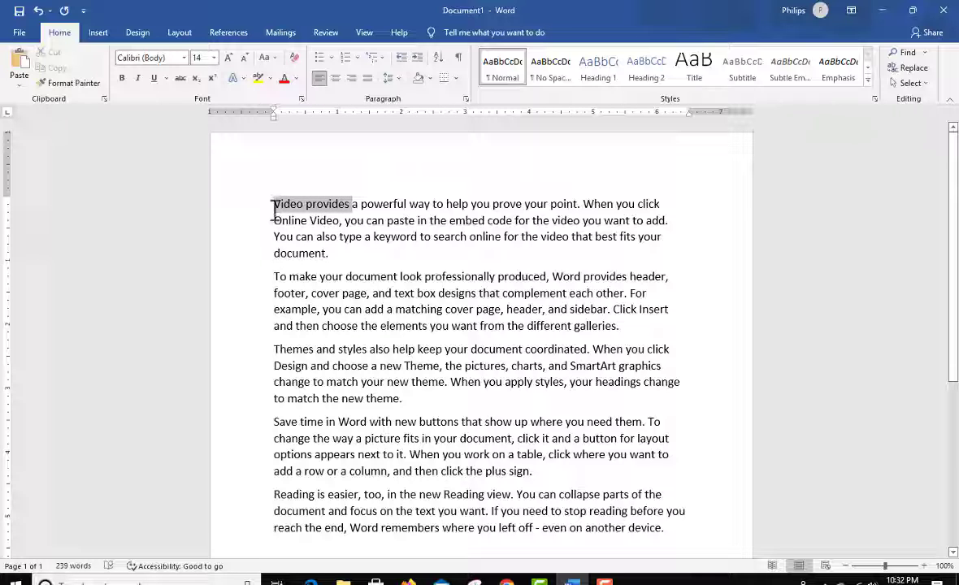
click(274, 203)
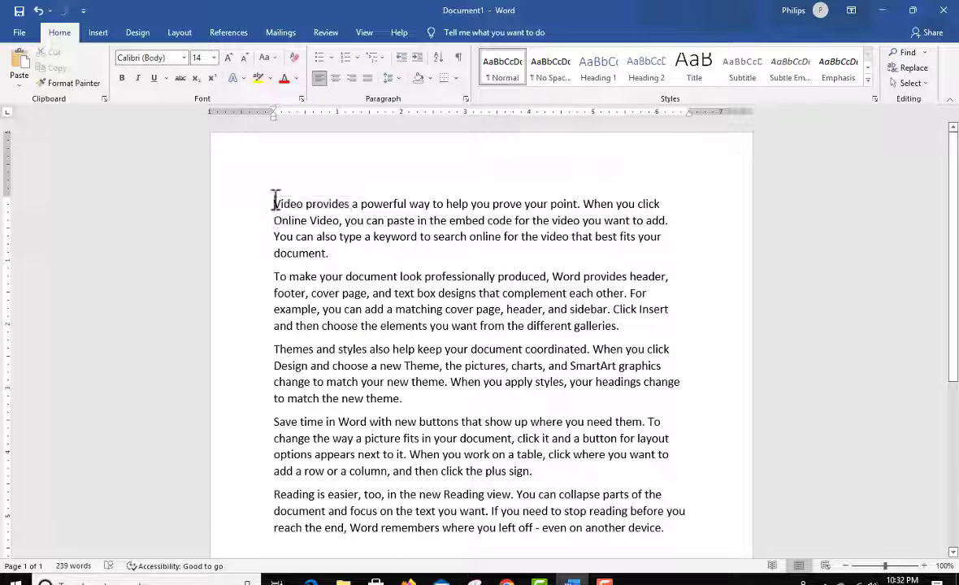
key(Delete)
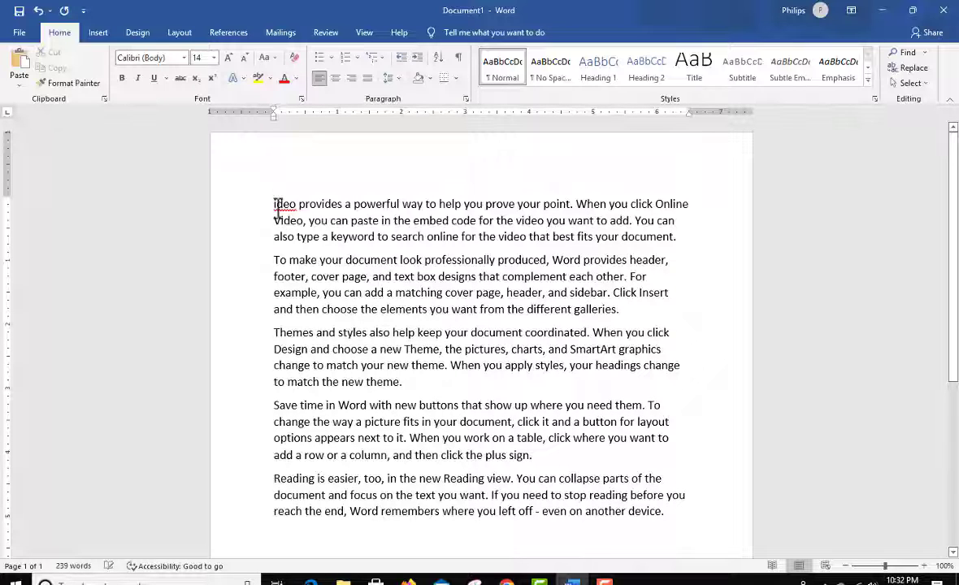
key(ctrl+z)
key(Return)
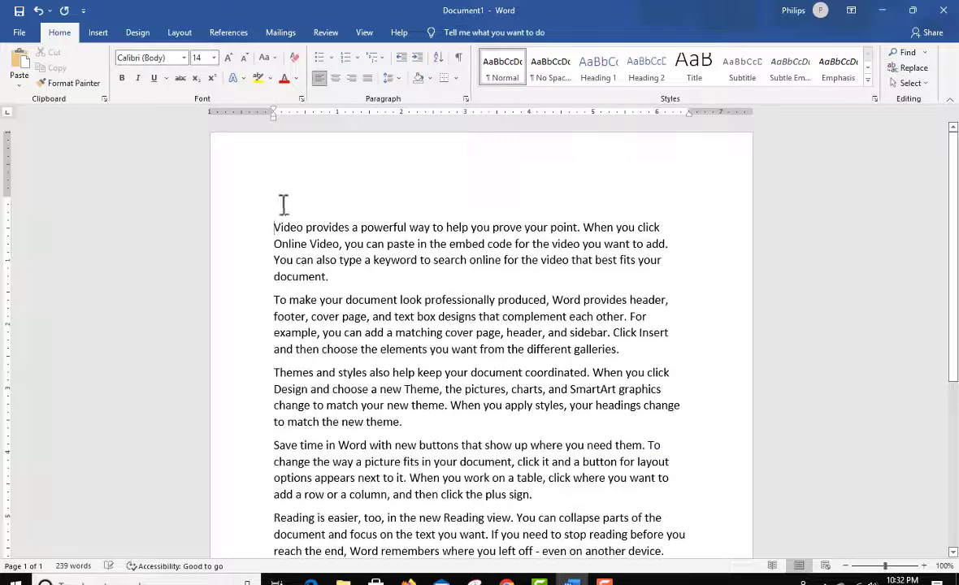
text(Video provides)
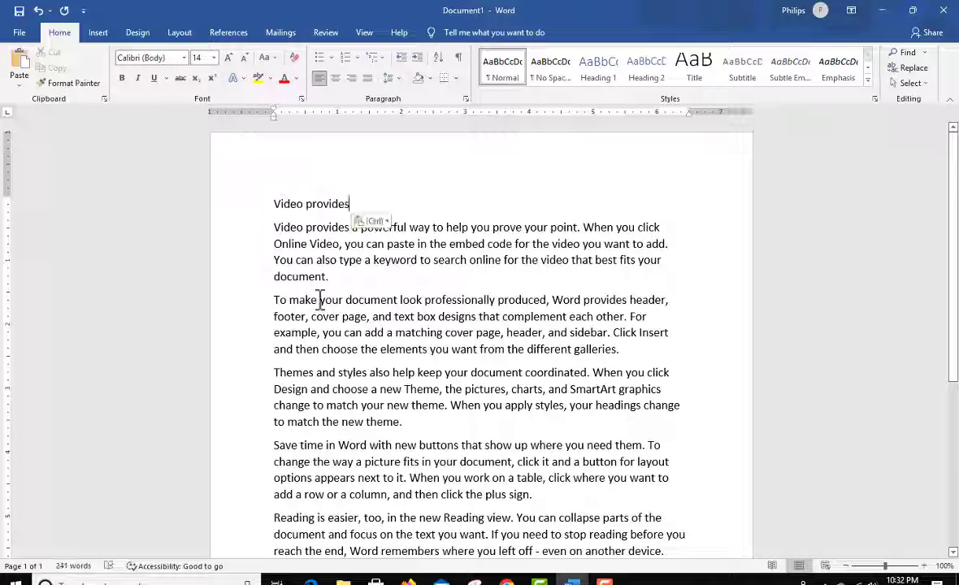
Step: Apply the Heading 1 style to the "Video provides" line at the start of the document
click(225, 215)
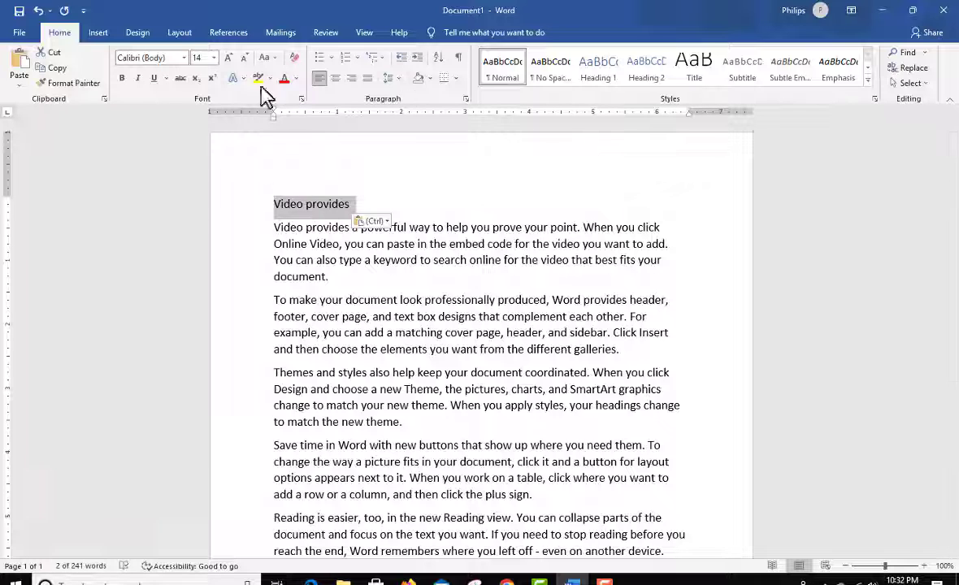
click(603, 81)
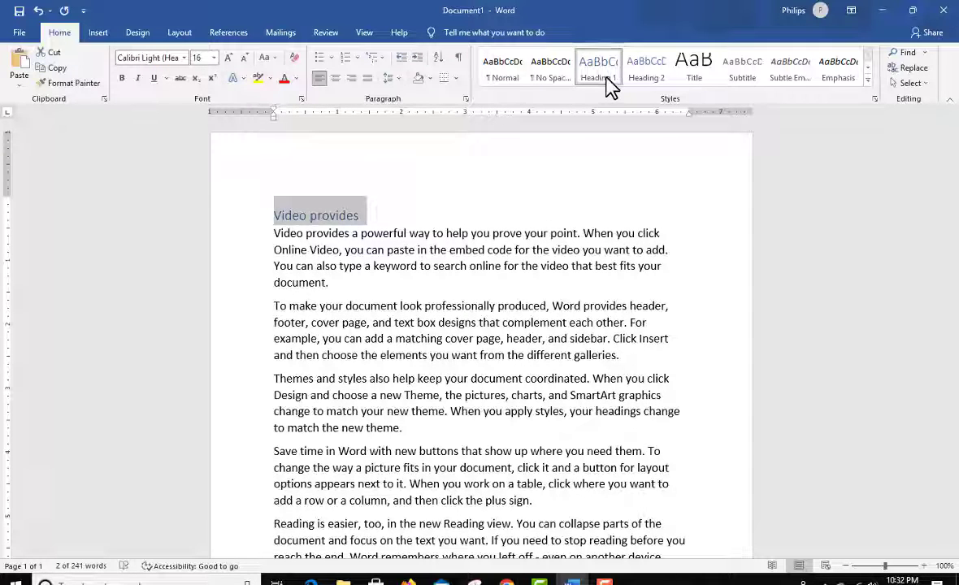
click(346, 217)
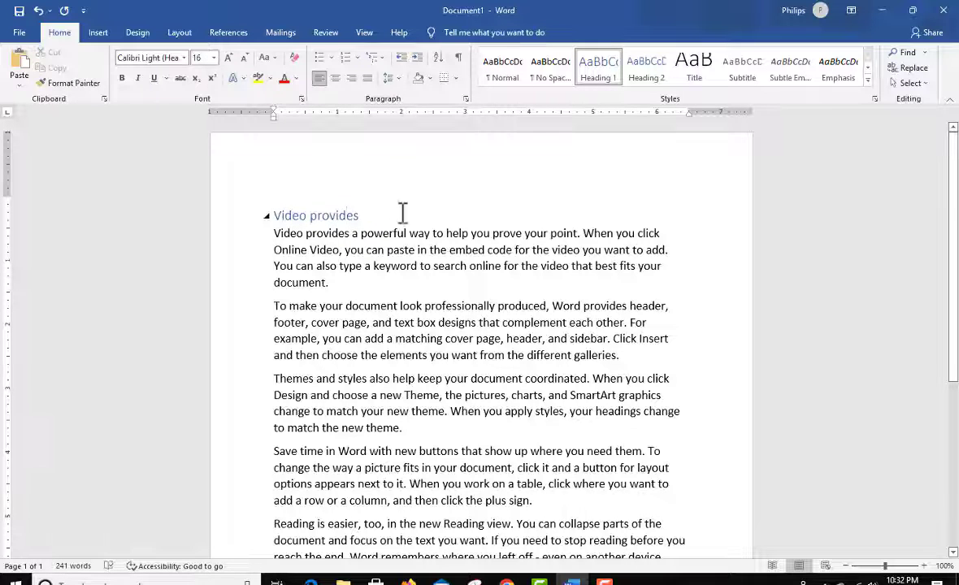
click(267, 215)
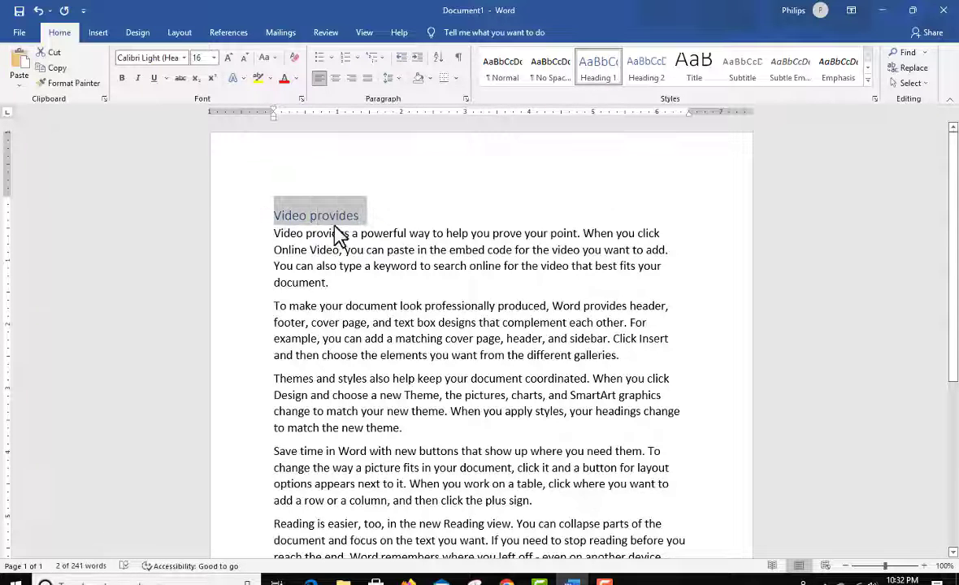
click(368, 227)
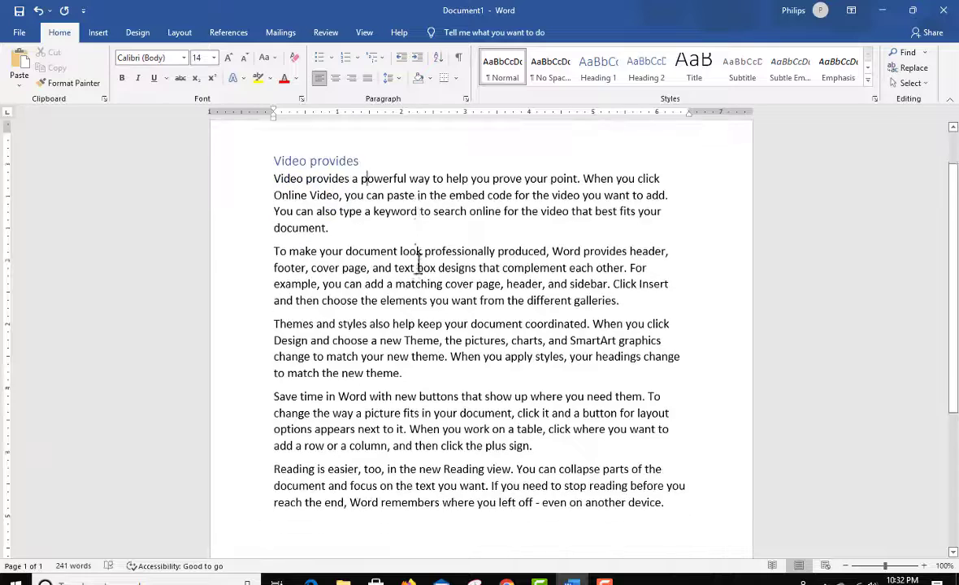
Step: Copy "match the new theme." from the third paragraph's end and paste it on the second new line below that paragraph
scroll(418, 264, down, 5)
scroll(418, 264, up, 2)
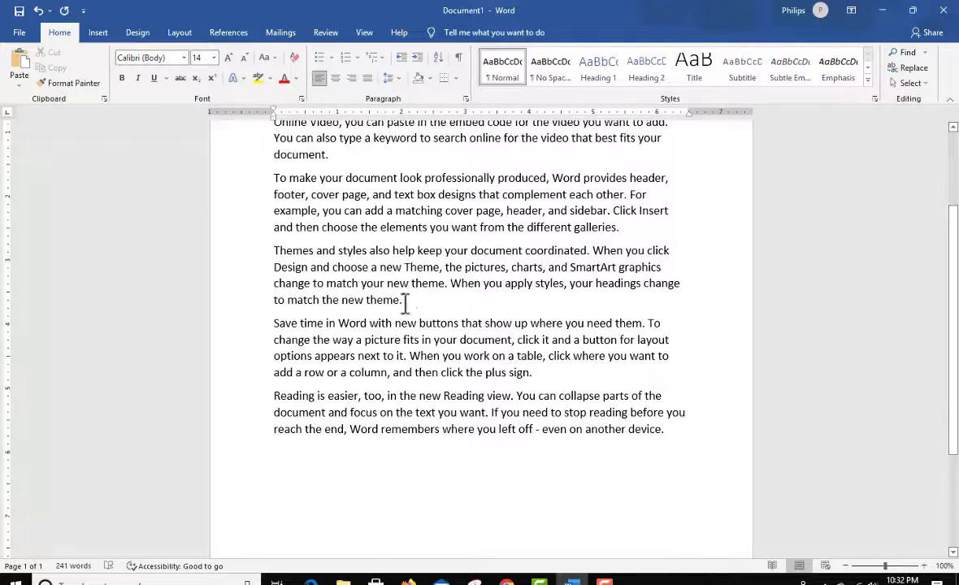
drag(404, 302, 291, 312)
key(ctrl+c)
click(443, 302)
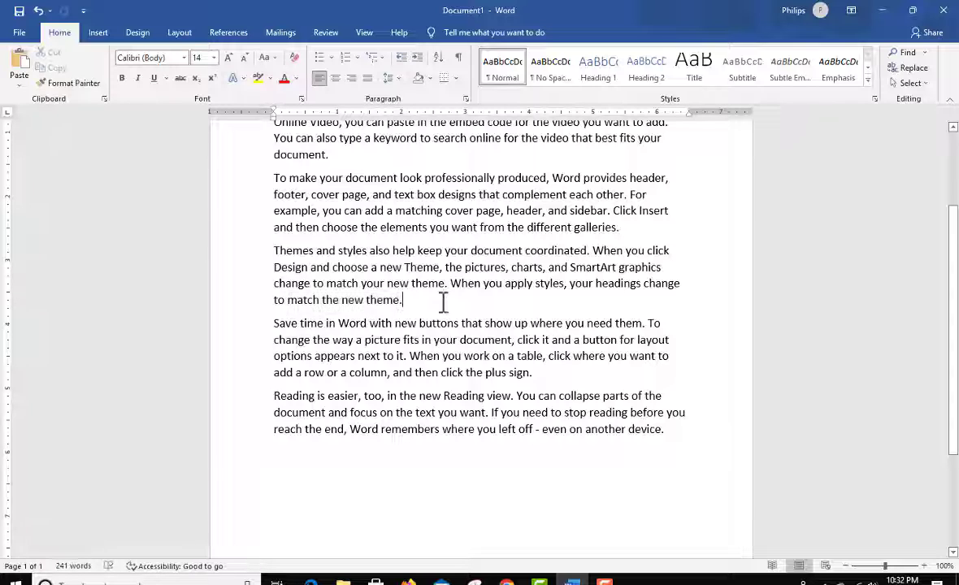
key(Return)
key(Return)
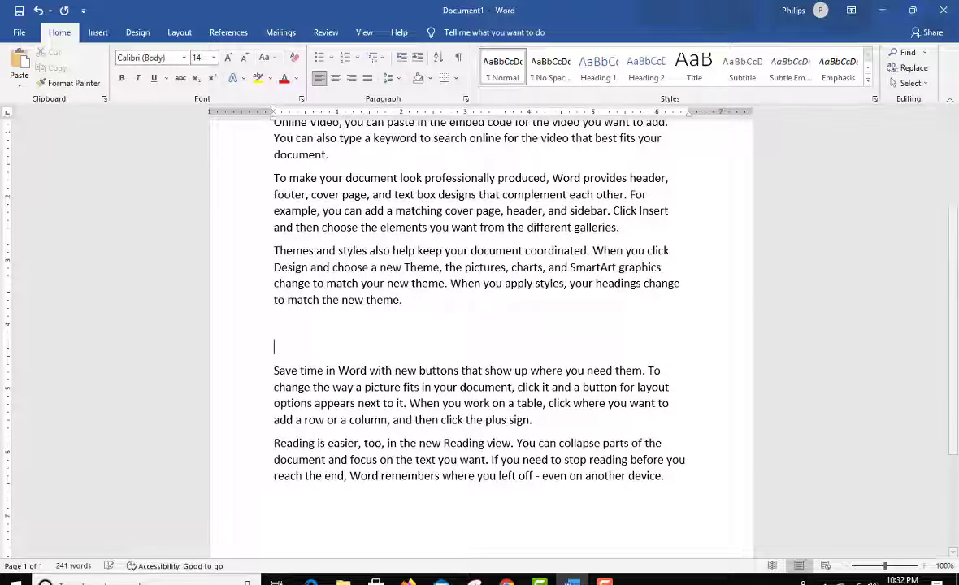
key(ctrl+v)
Step: Apply the Heading 1 style to the "match the new theme." line above the "Save time in Word" paragraph
click(217, 349)
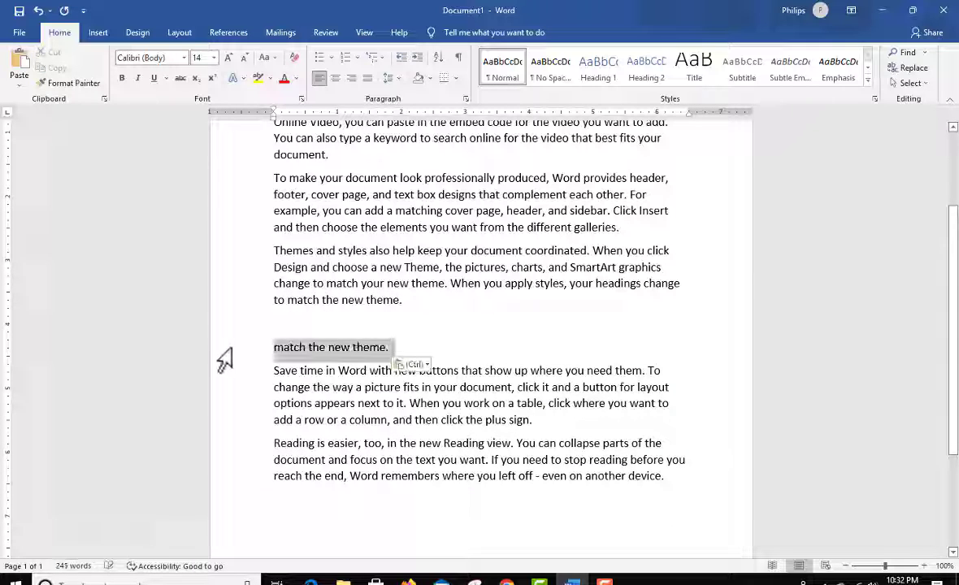
click(601, 86)
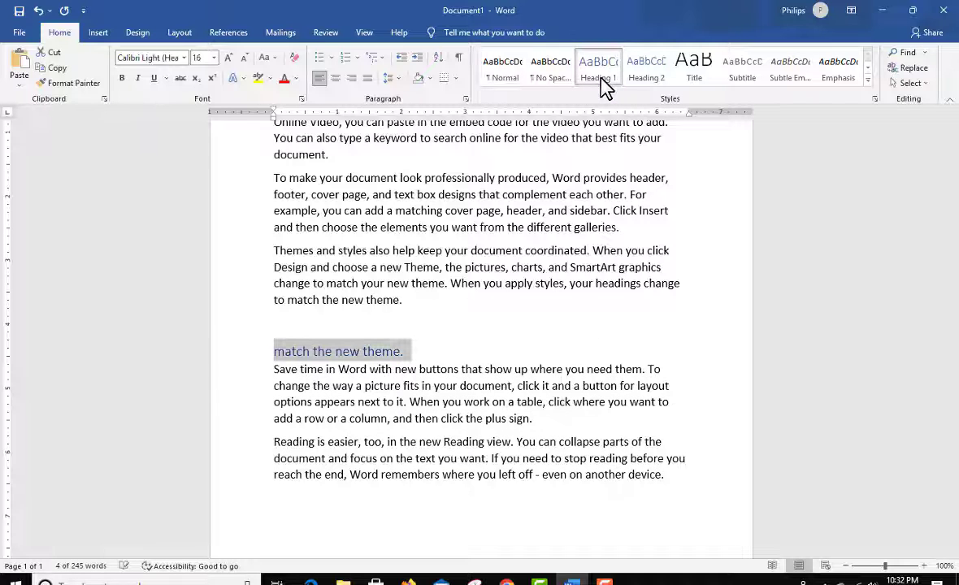
click(360, 351)
scroll(459, 319, up, 3)
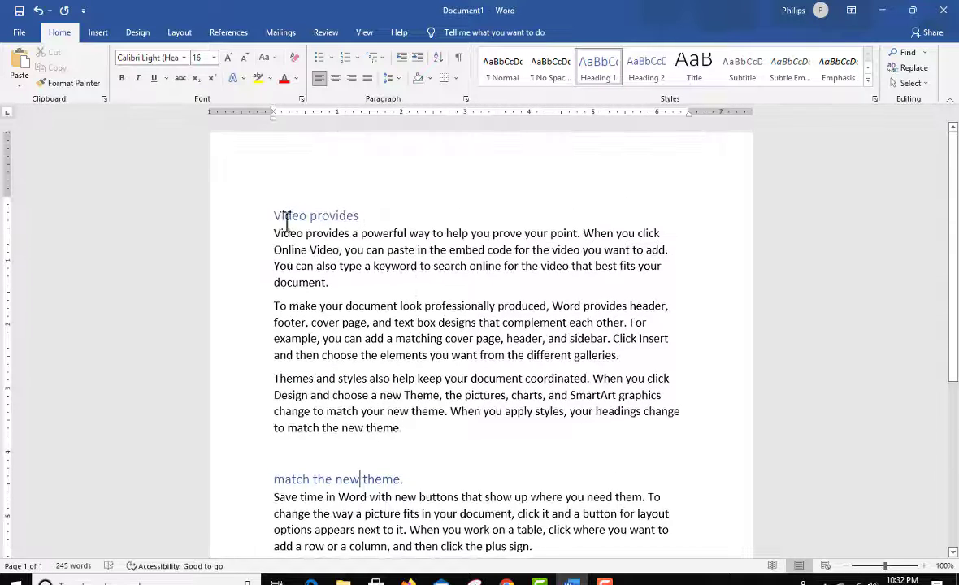
scroll(429, 274, down, 2)
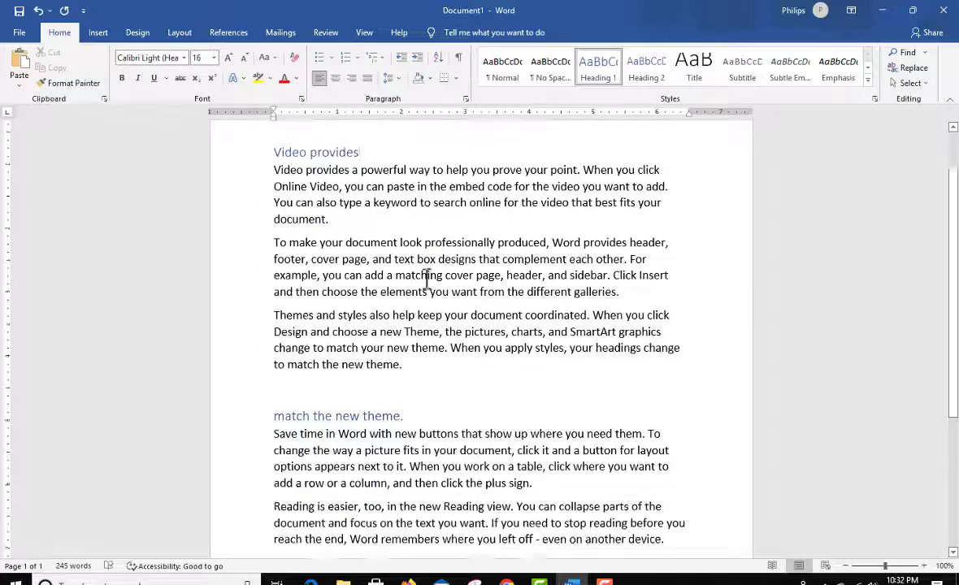
Step: Copy the entire document text, headings included, and paste it twice after the last paragraph so the document spans three pages
click(424, 354)
scroll(593, 418, up, 3)
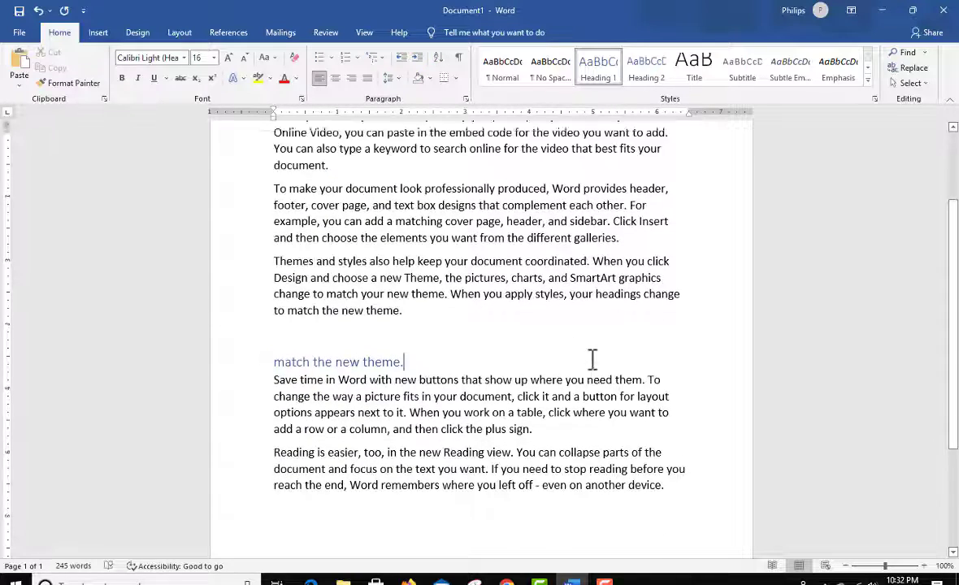
click(96, 33)
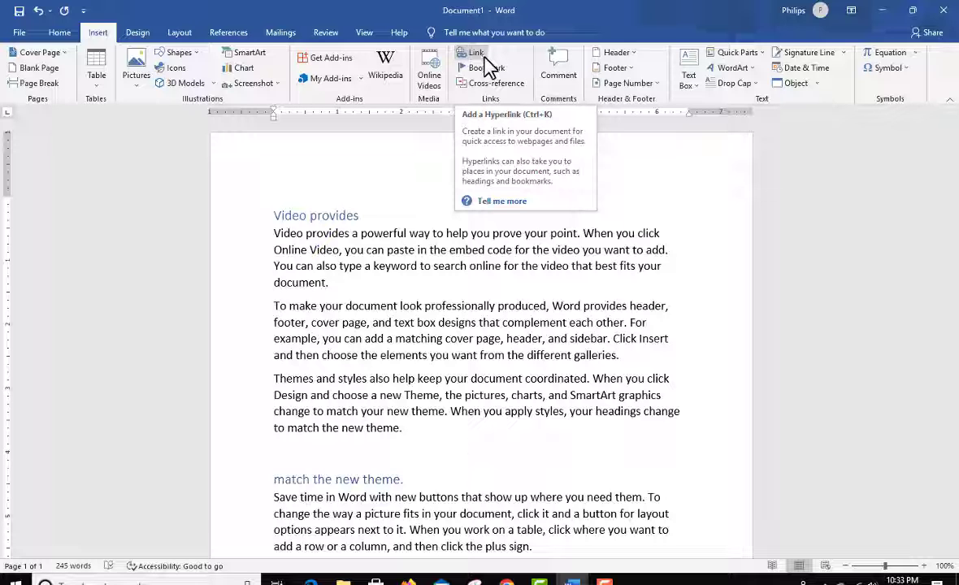
scroll(594, 415, down, 4)
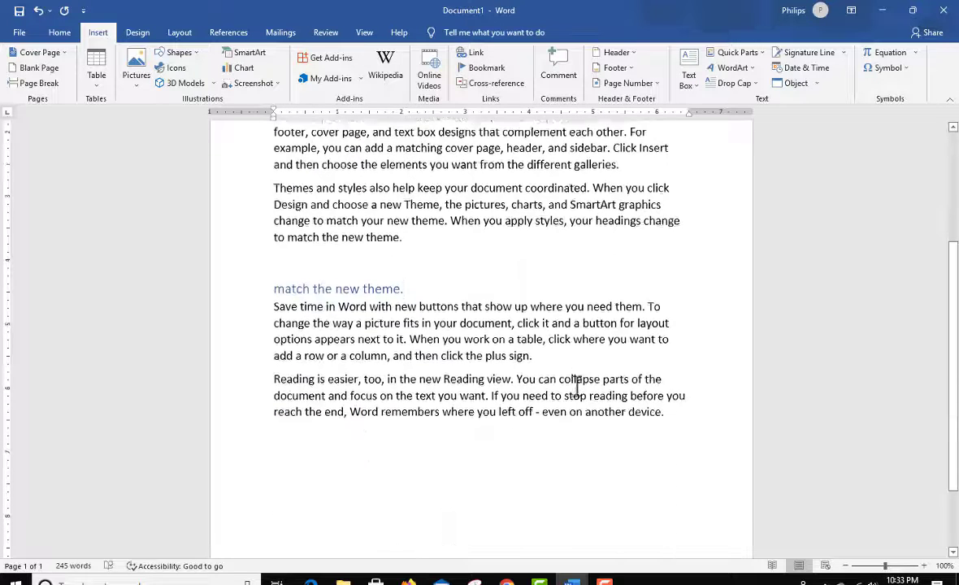
scroll(658, 447, up, 1)
drag(681, 460, 243, 187)
scroll(593, 443, down, 5)
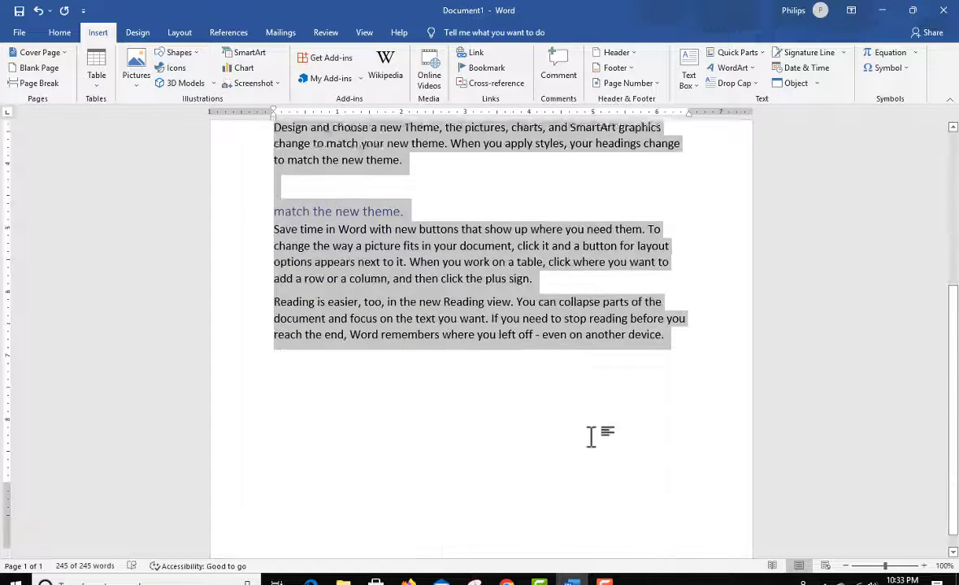
click(675, 344)
click(693, 314)
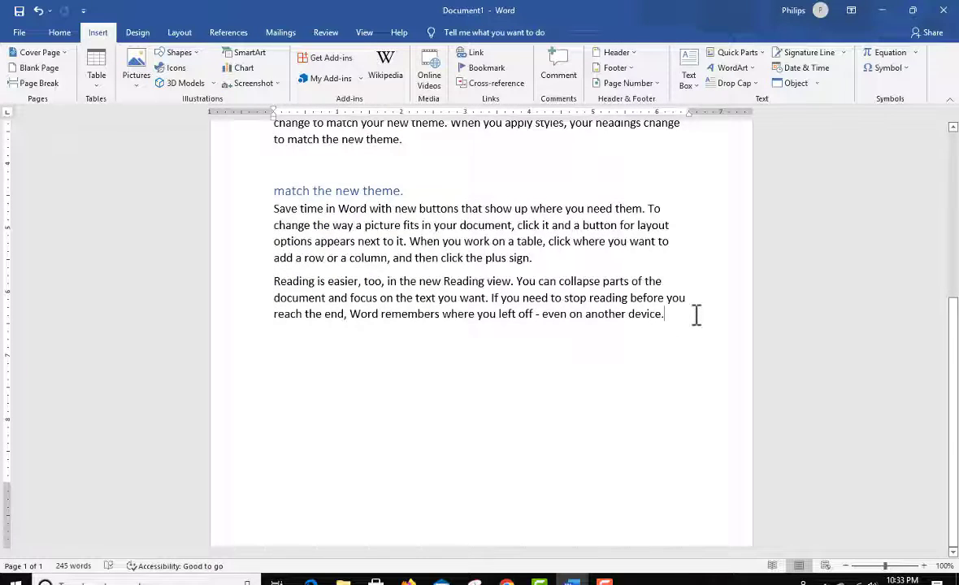
key(ctrl+v)
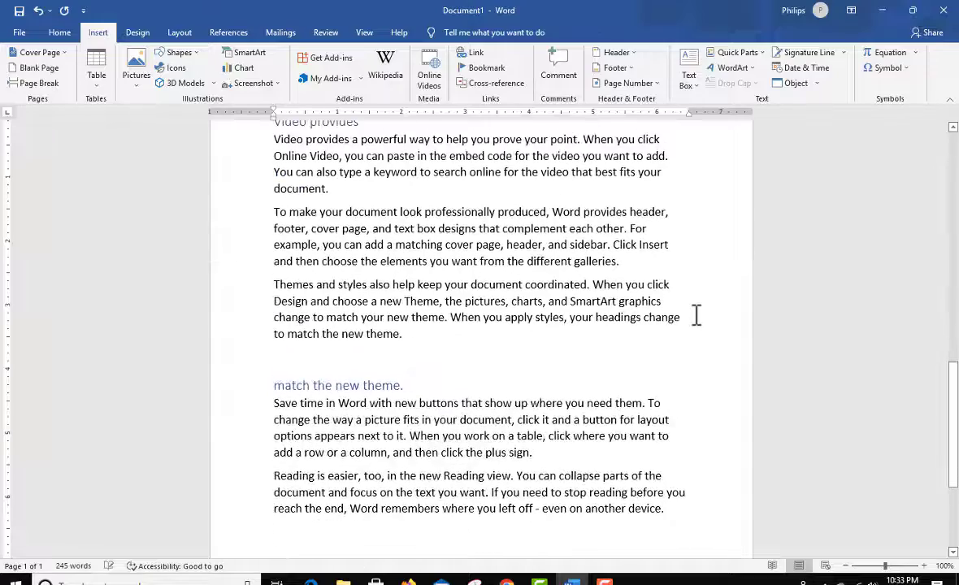
Step: Review the extended document, from the word "Video" opening the first paragraph to the blank line at the end of page 3
scroll(642, 302, up, 7)
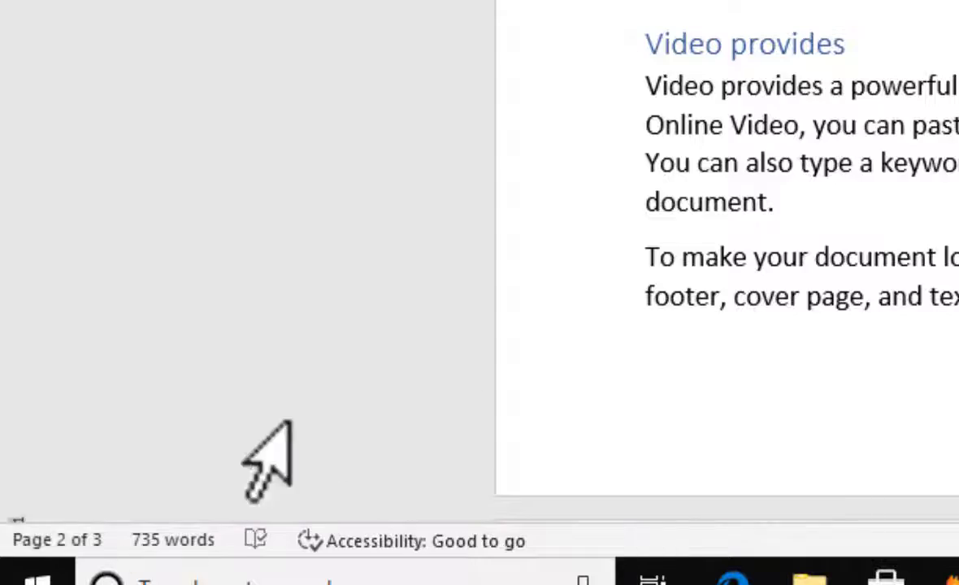
scroll(723, 269, up, 4)
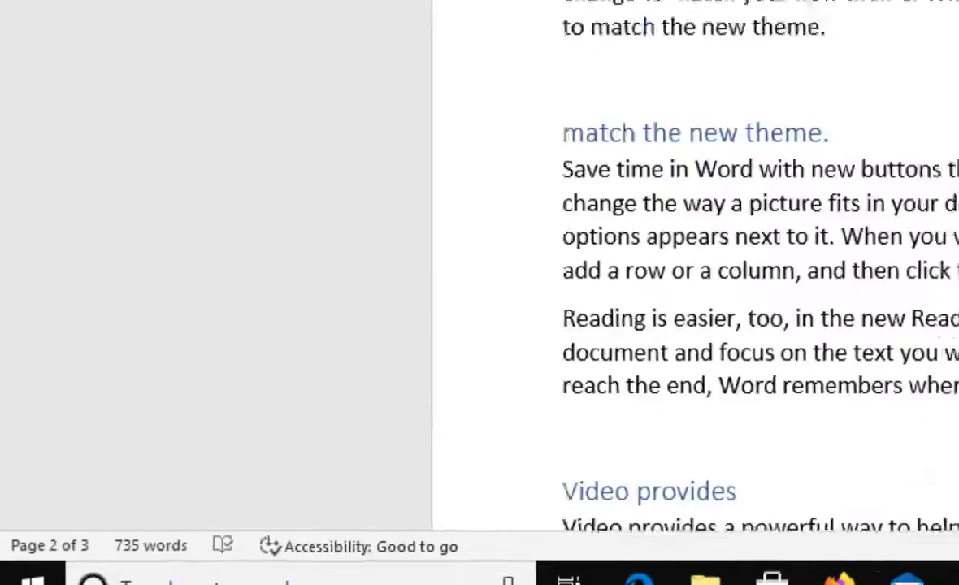
scroll(554, 282, up, 15)
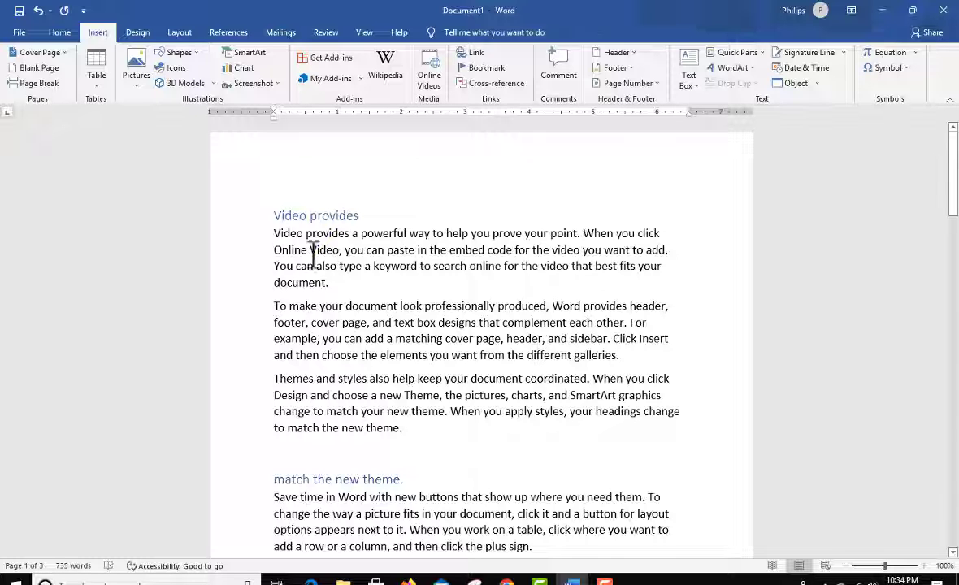
drag(306, 233, 277, 235)
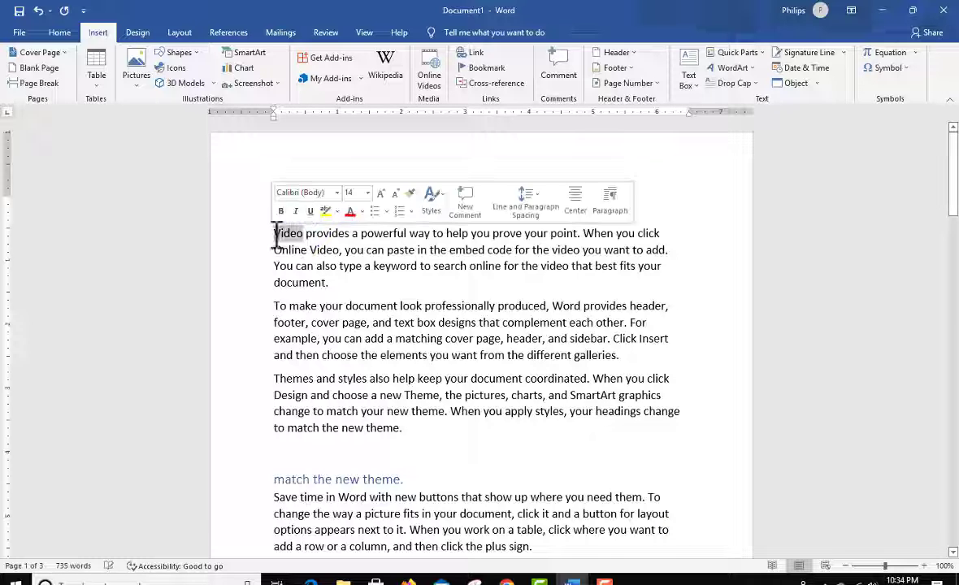
click(574, 311)
scroll(573, 309, down, 8)
scroll(574, 310, down, 15)
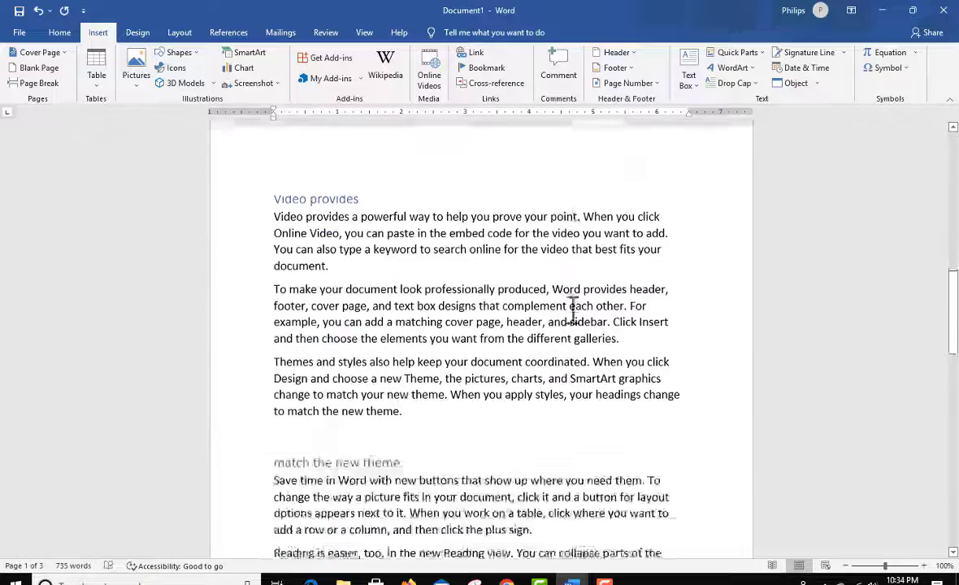
click(394, 273)
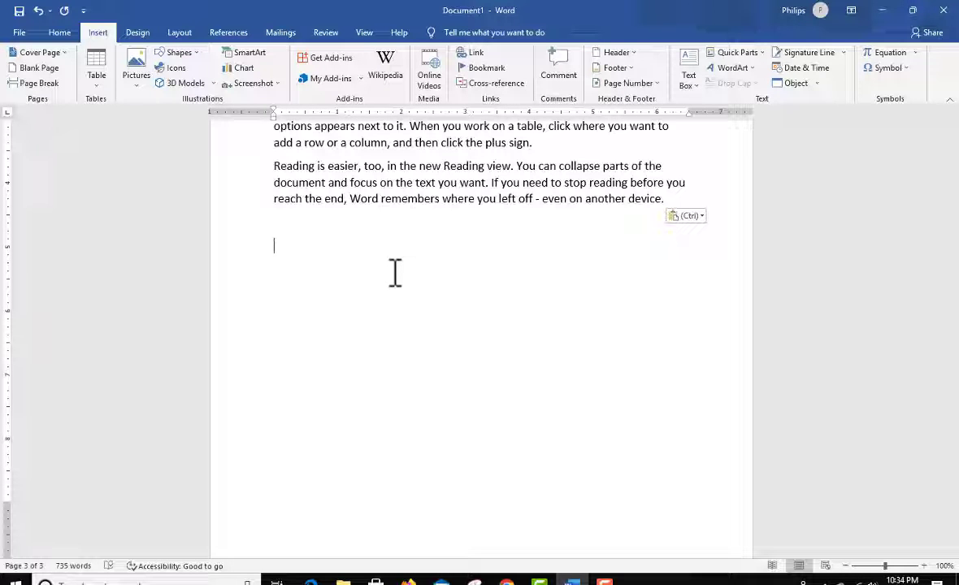
scroll(398, 272, up, 10)
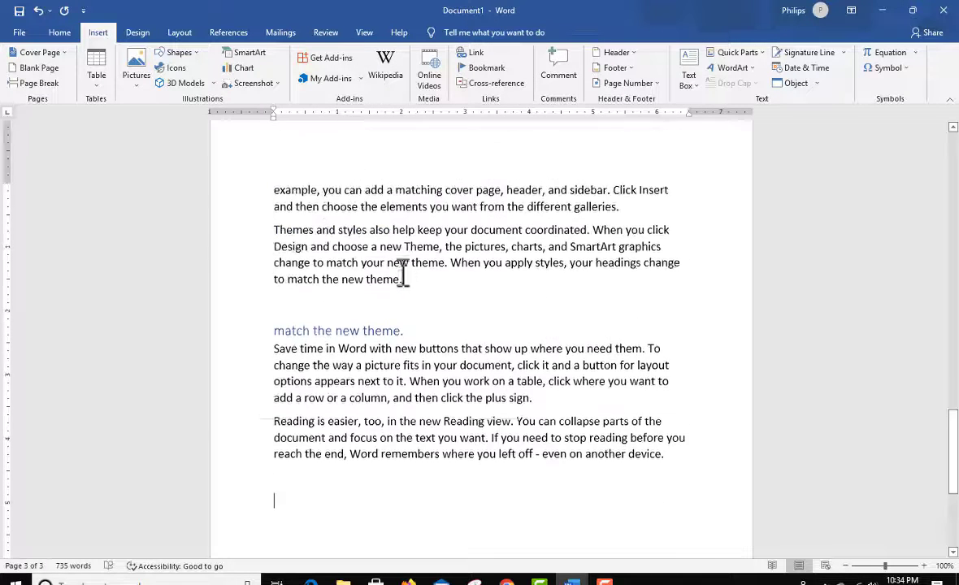
scroll(402, 271, up, 10)
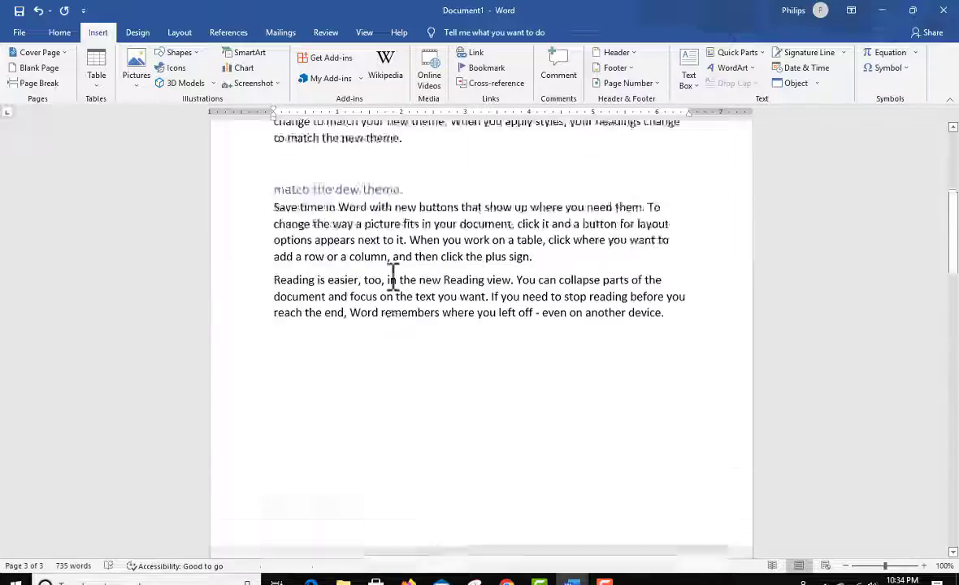
Step: Add a bookmark named "Video1" to the word "Video" at the start of the first body paragraph
drag(303, 238, 272, 238)
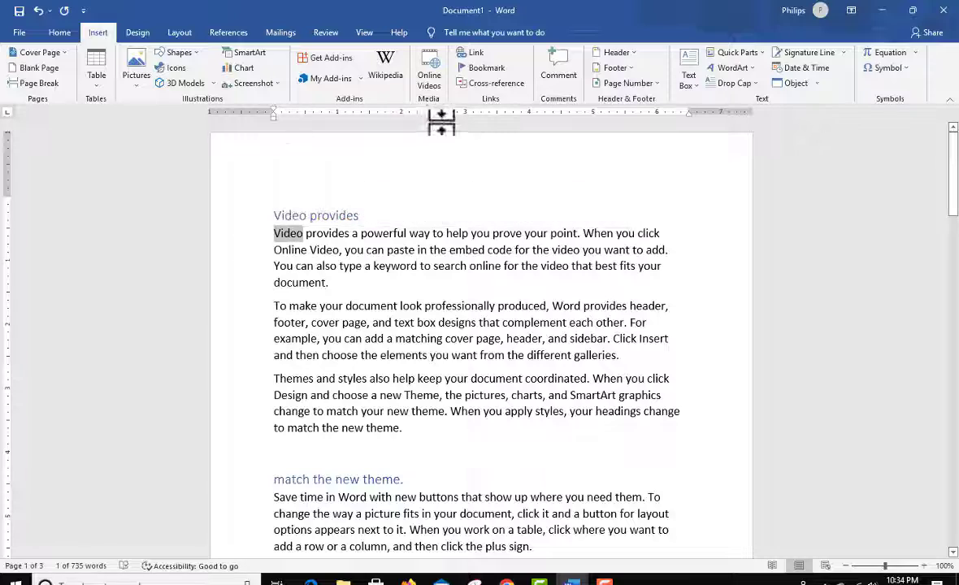
click(495, 70)
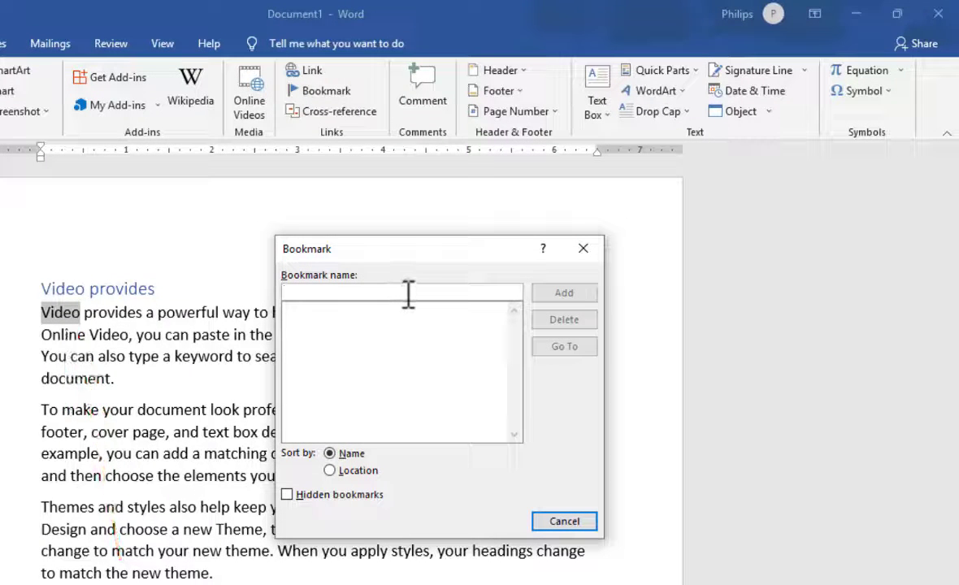
text(Video1)
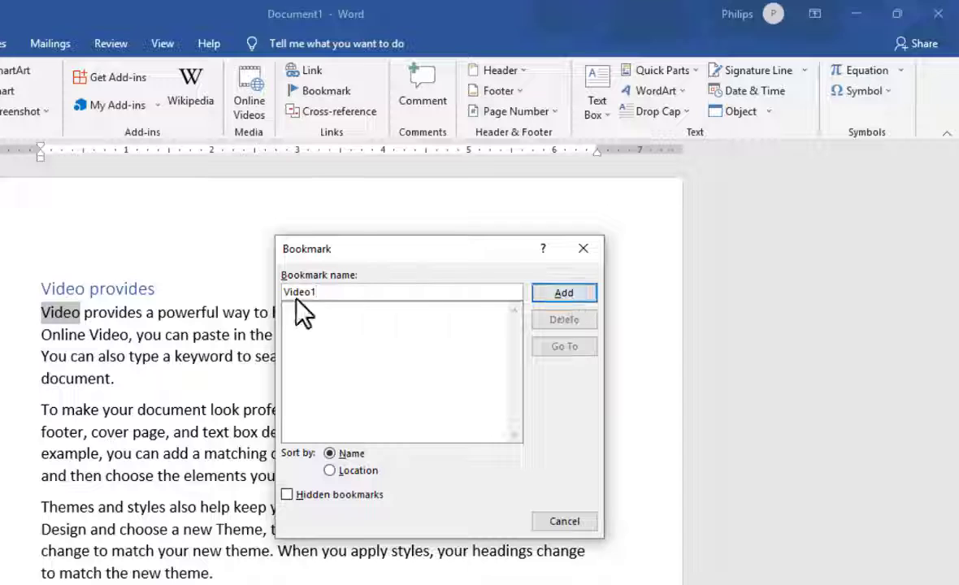
key(BackSpace)
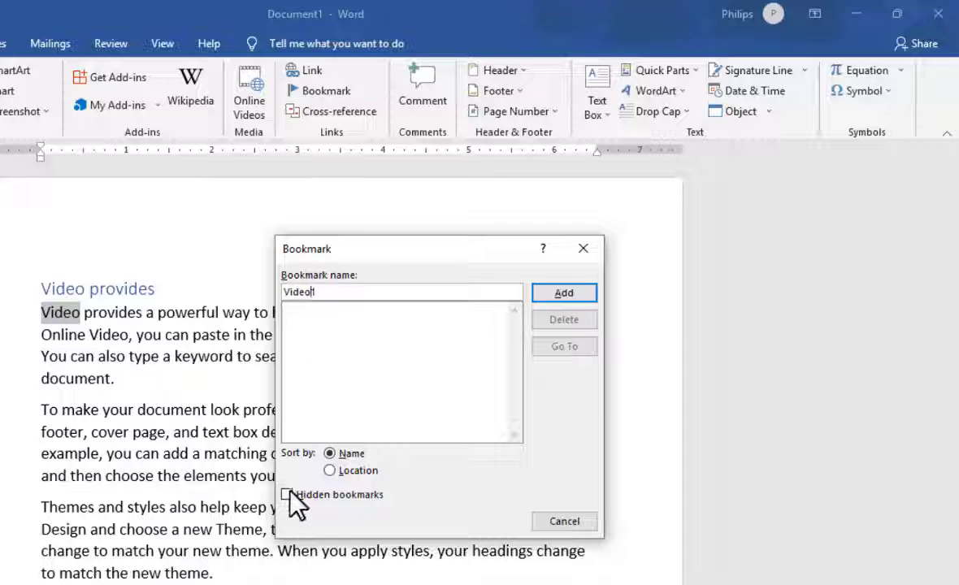
text(1)
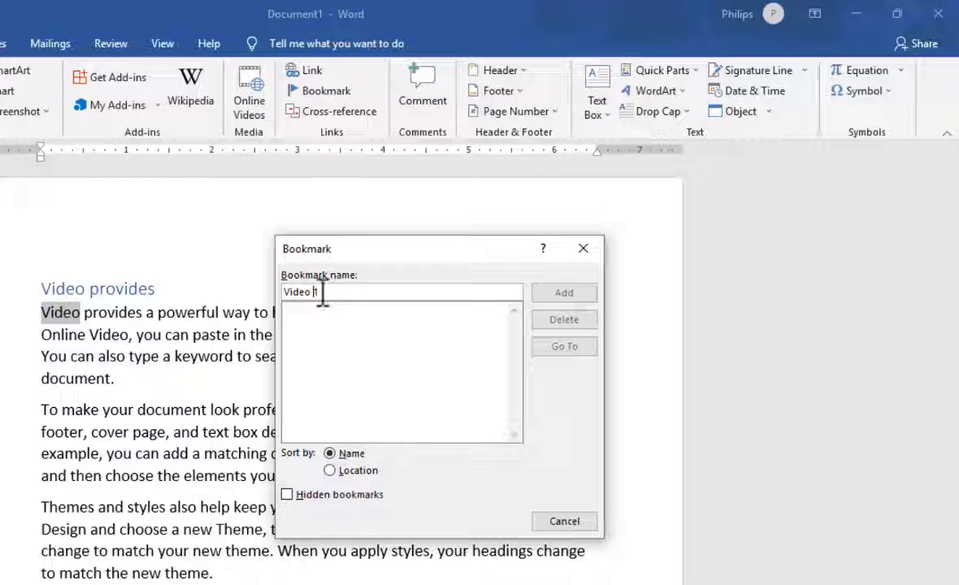
key(BackSpace)
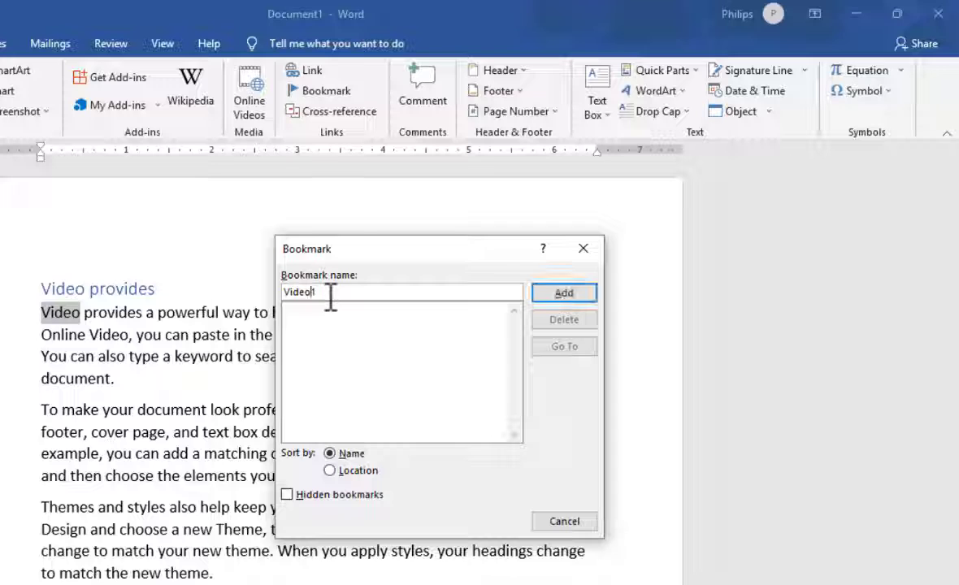
click(581, 292)
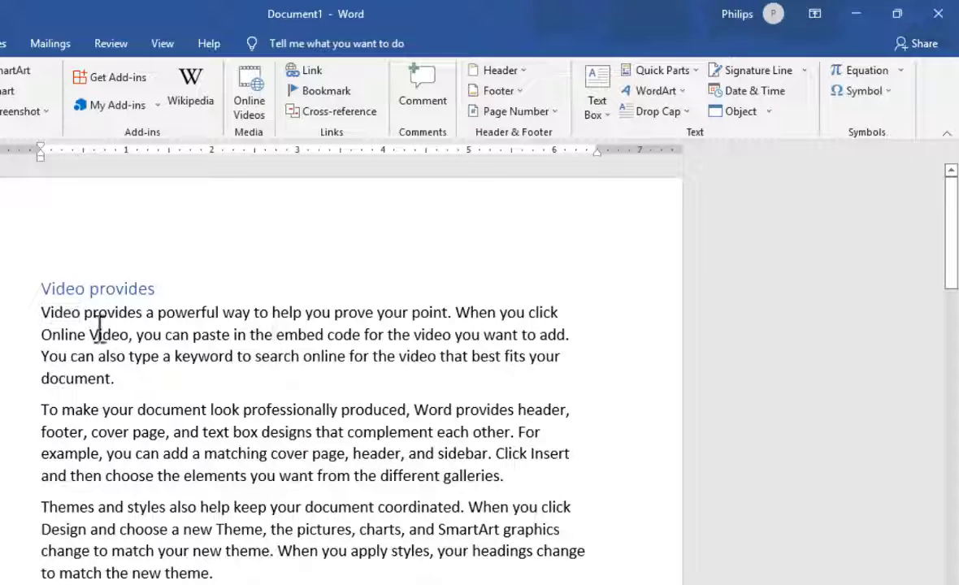
click(72, 314)
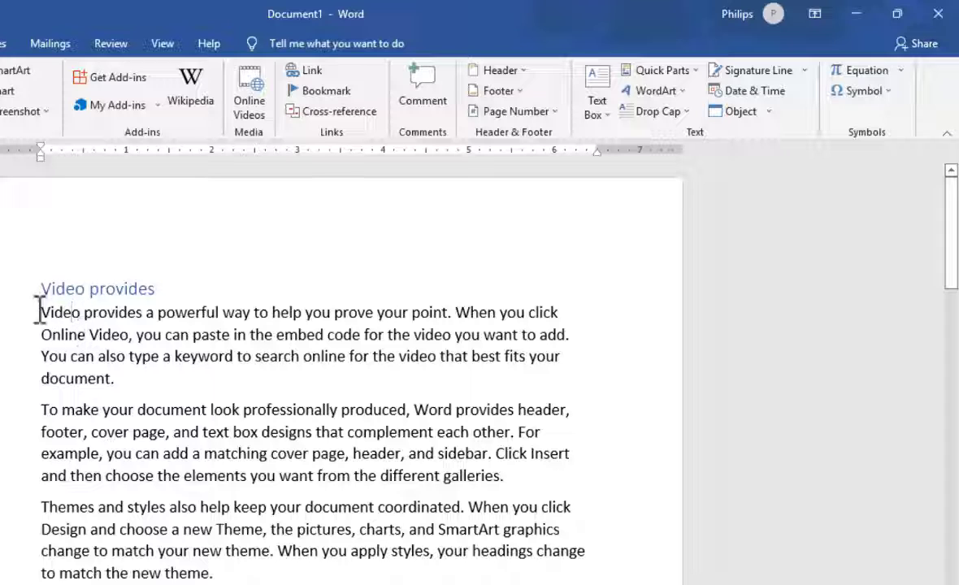
drag(38, 311, 84, 323)
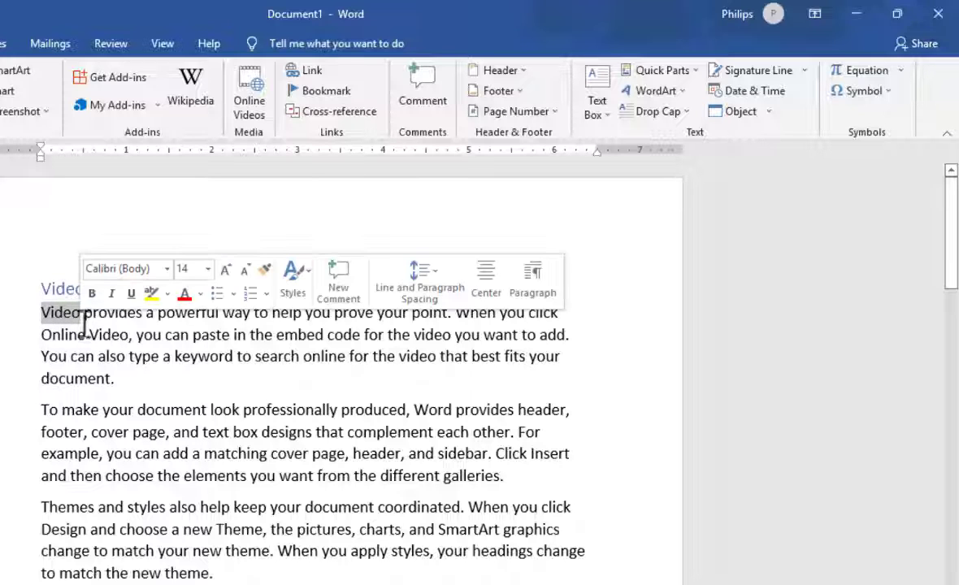
click(56, 323)
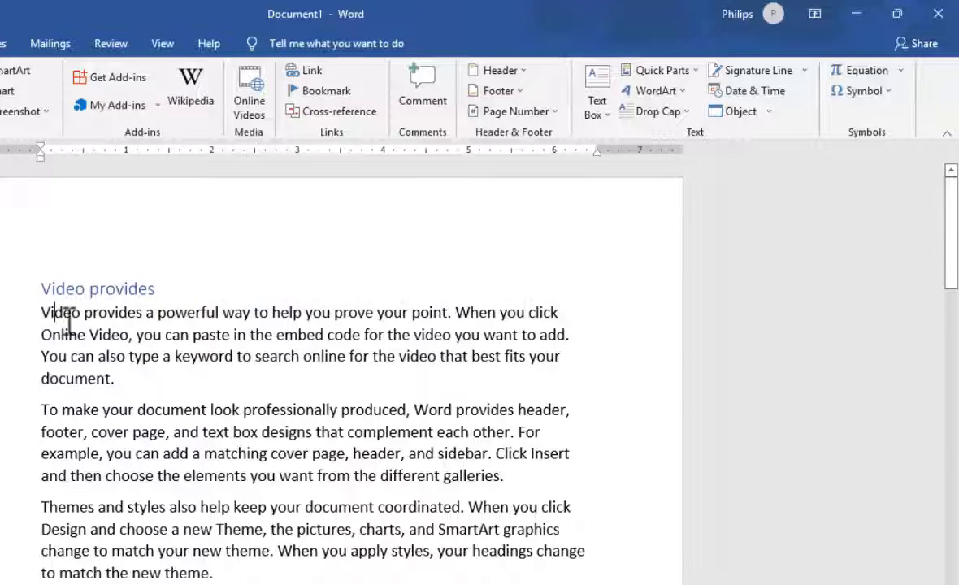
drag(83, 318, 34, 324)
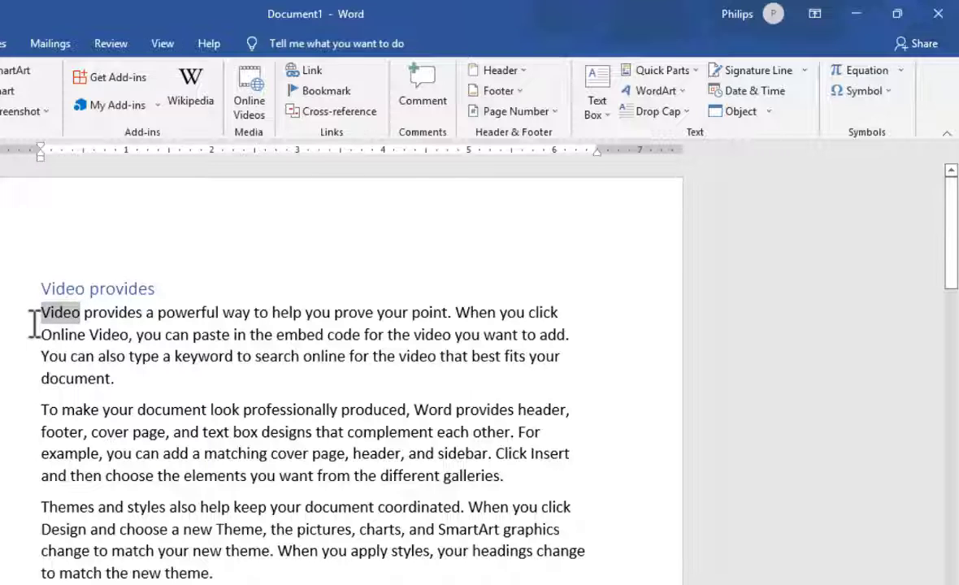
click(111, 379)
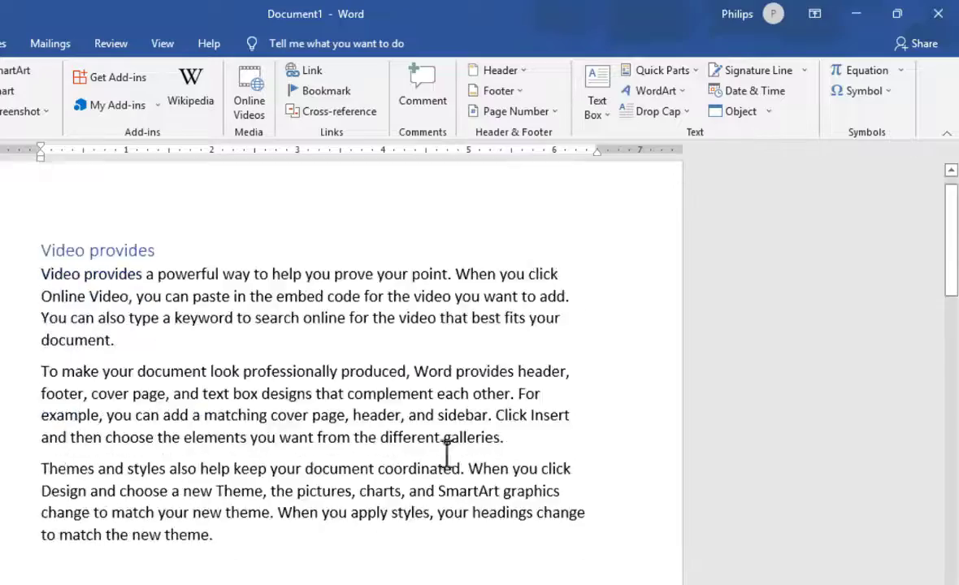
Step: Enter "Video 1" on a new line below the last paragraph on page 3
scroll(446, 453, down, 5)
scroll(446, 453, down, 5)
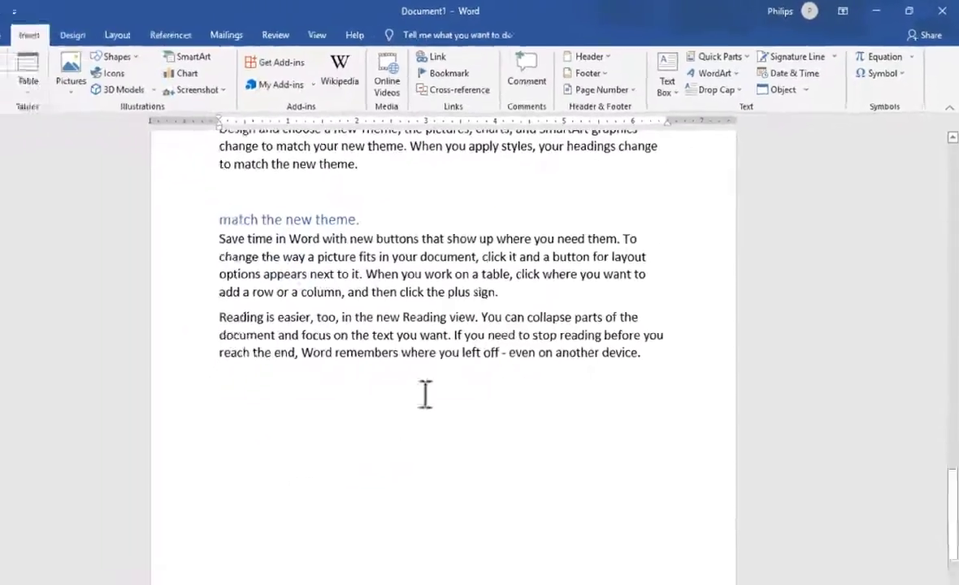
click(260, 384)
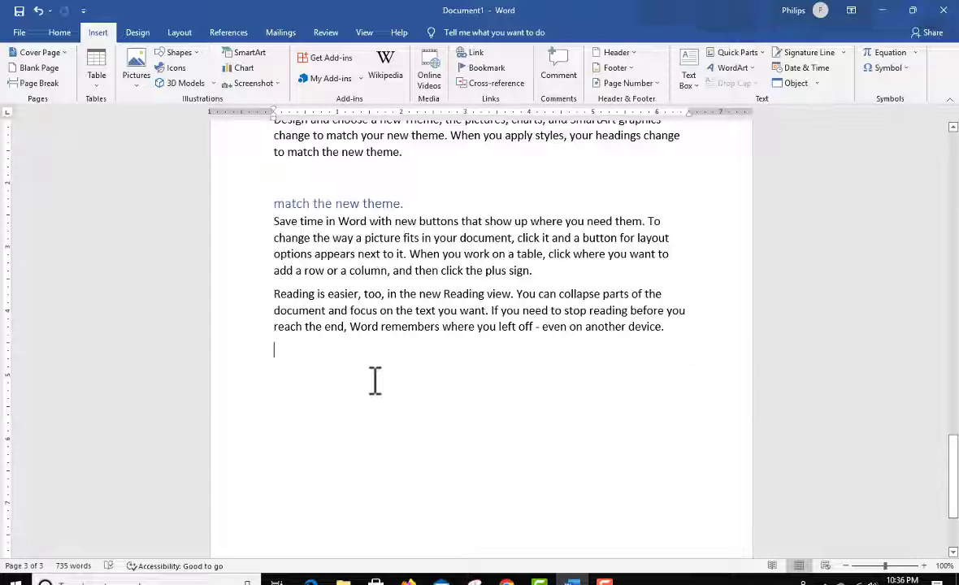
text(Video 1)
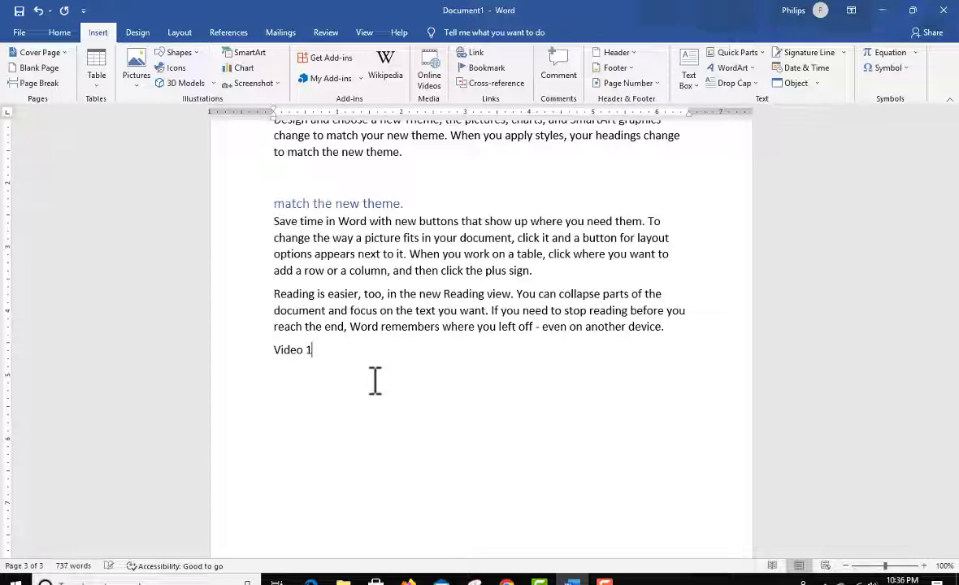
Step: Hyperlink the text "Video 1" at the end of page 3 to the existing Corel folder in Documents
drag(342, 354, 276, 357)
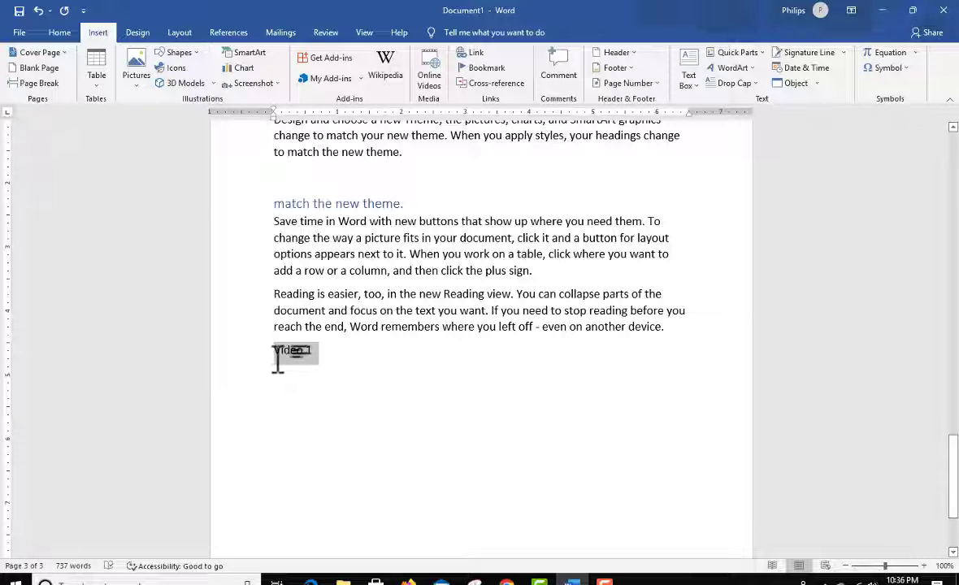
click(480, 54)
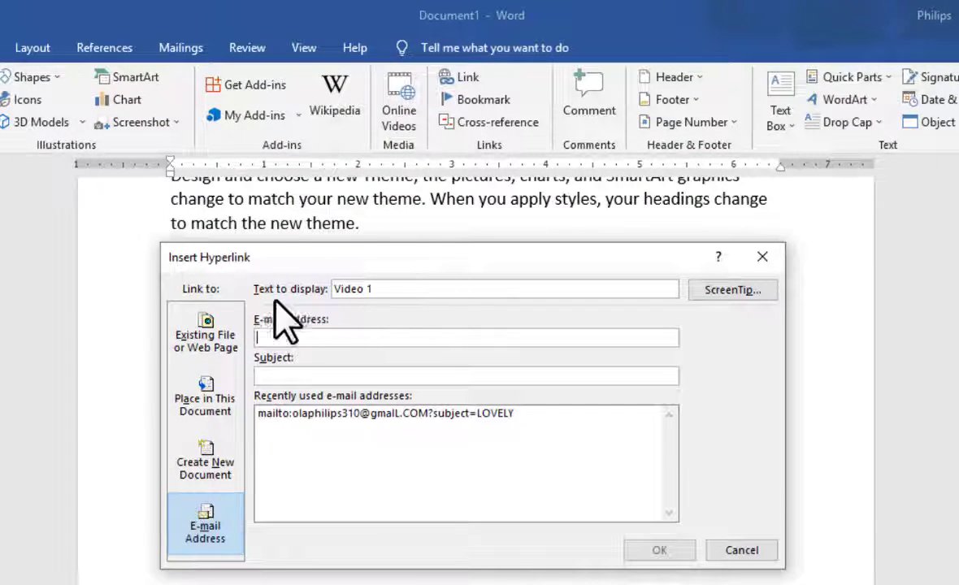
click(196, 350)
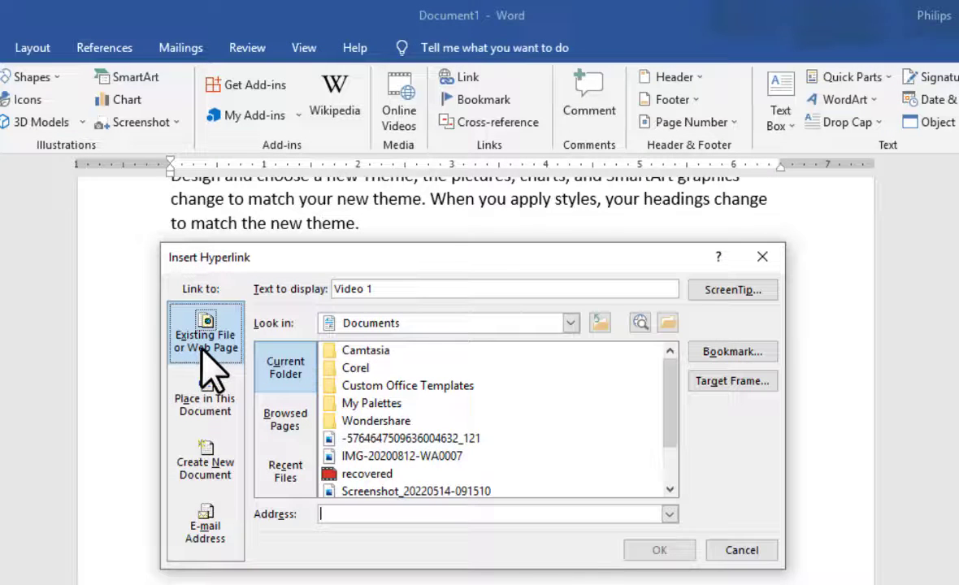
click(288, 367)
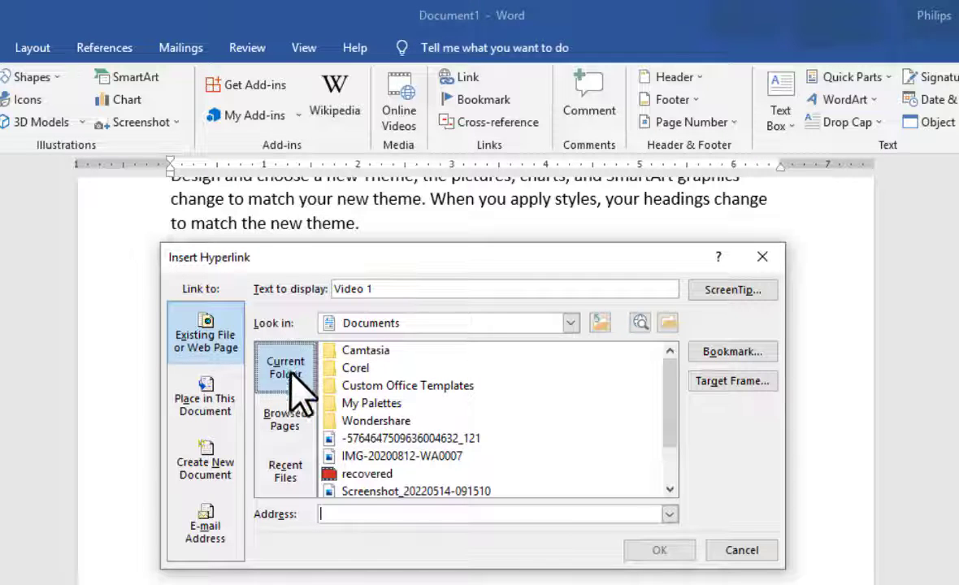
click(291, 406)
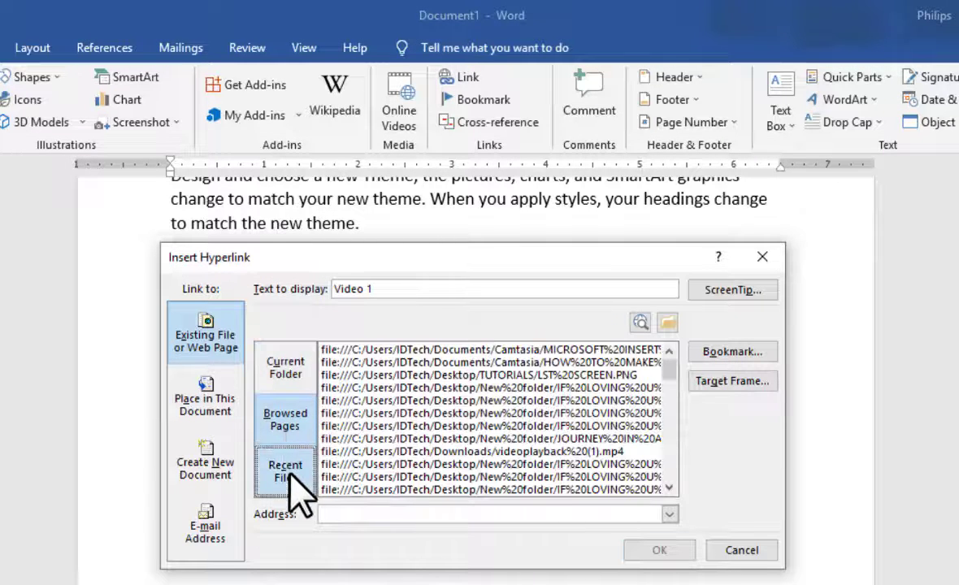
click(291, 475)
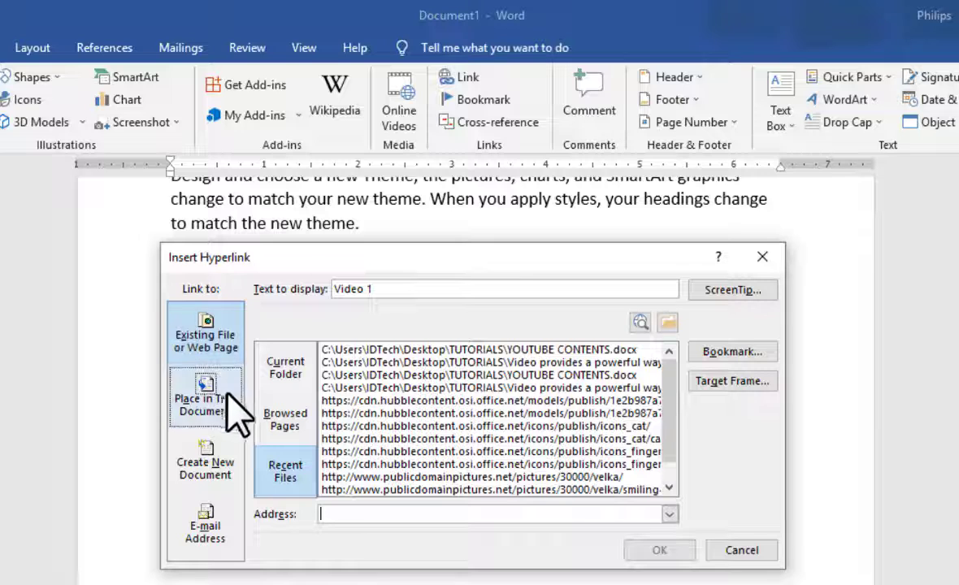
click(284, 382)
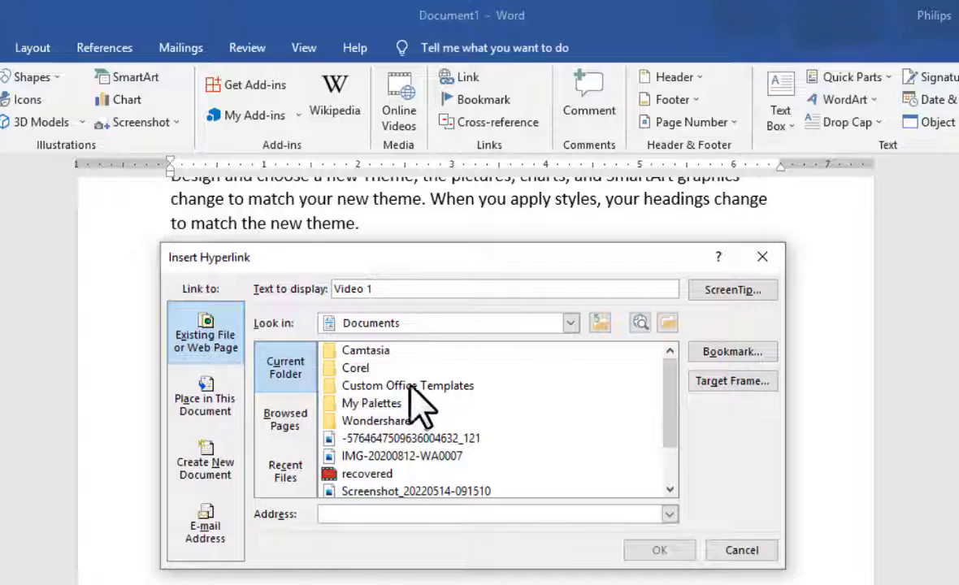
click(366, 370)
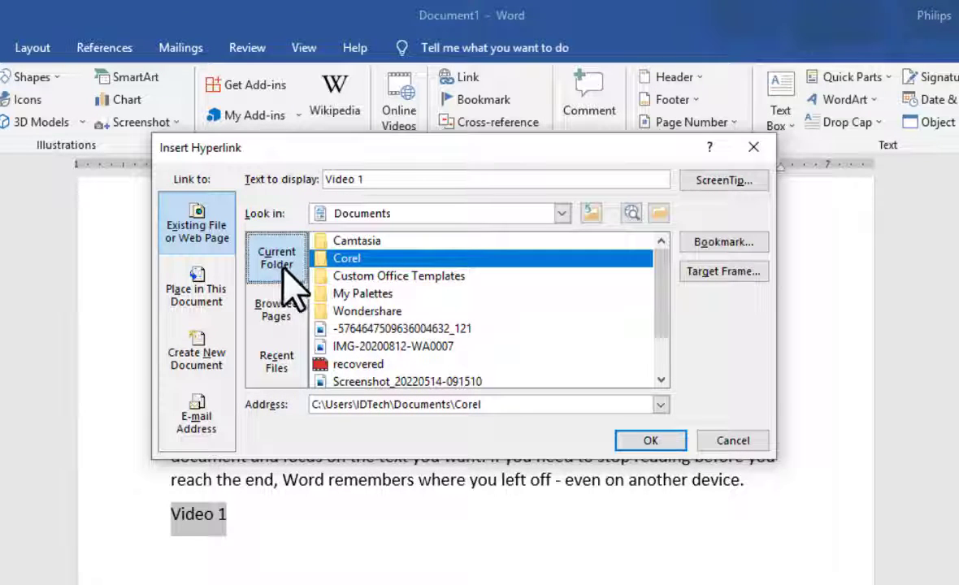
click(654, 441)
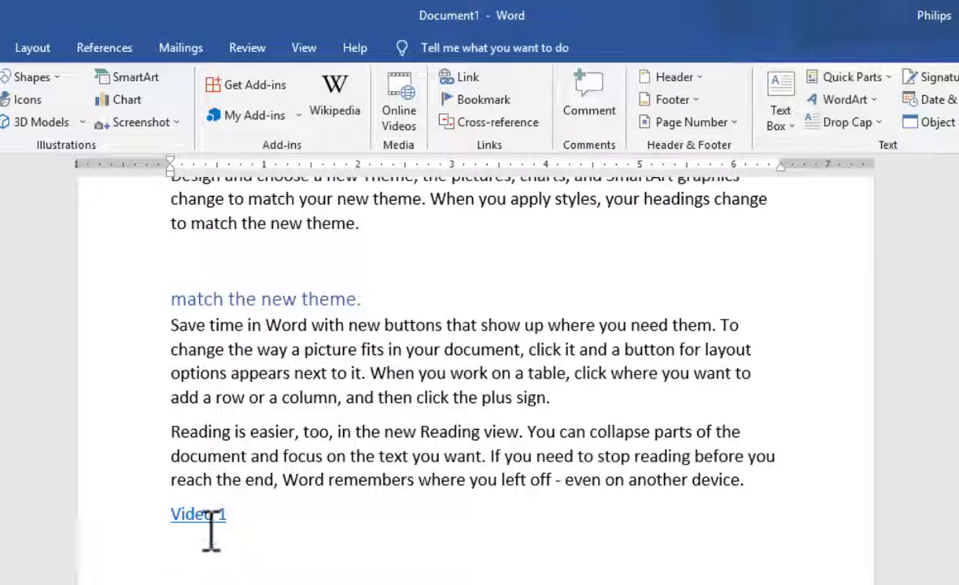
Step: Follow the "Video 1" link to the Corel folder, accepting the security notice, close the folder window and undo the hyperlink
mouse_move(214, 514)
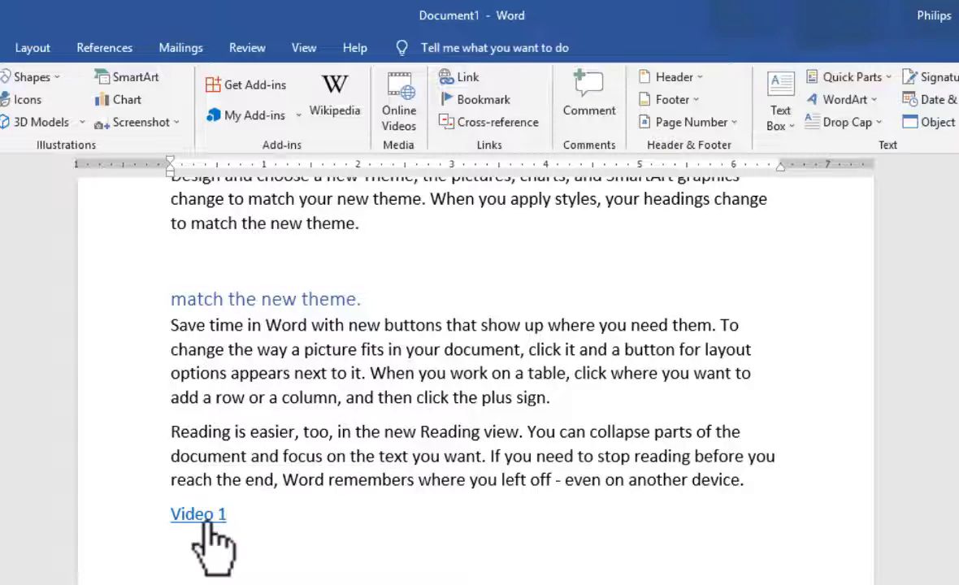
ctrl+click(207, 521)
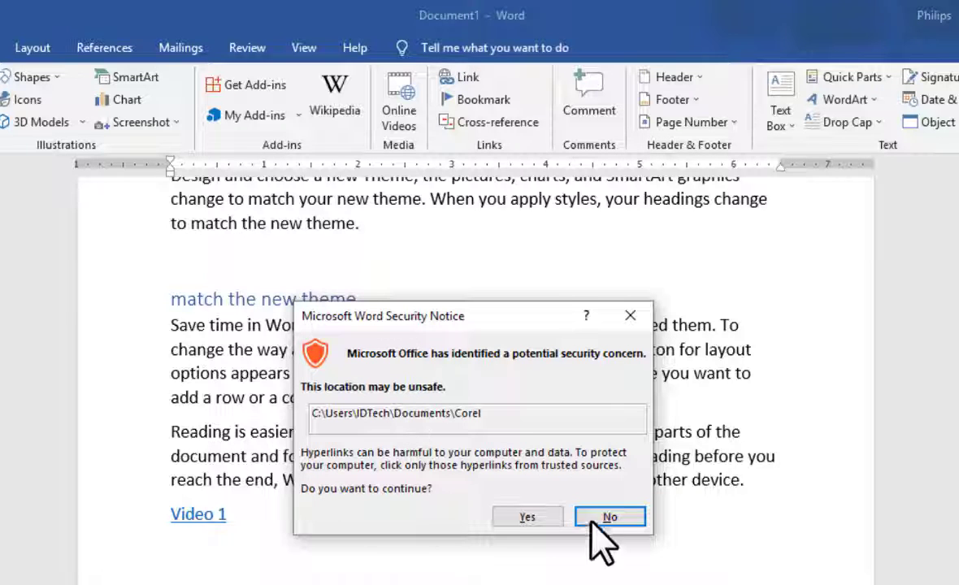
click(528, 517)
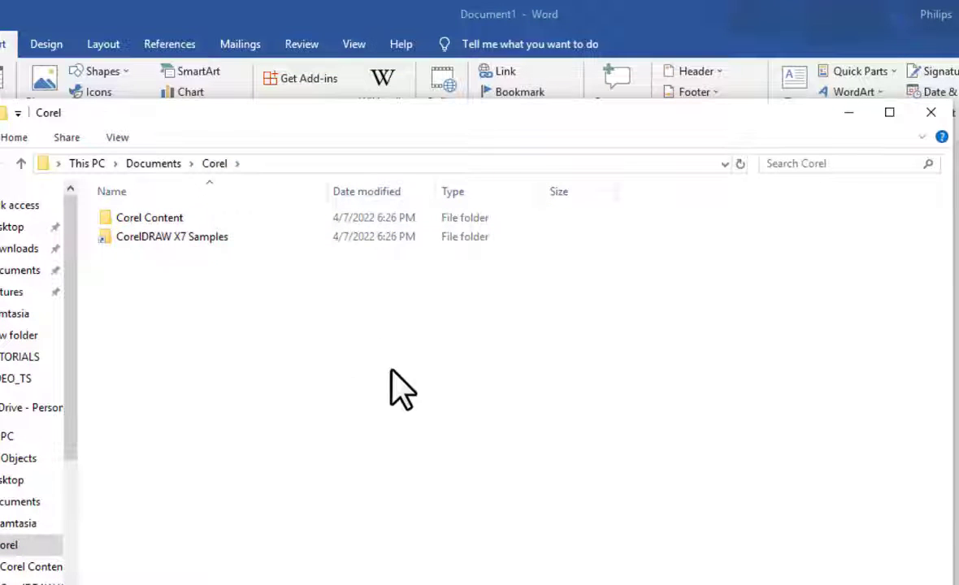
click(930, 112)
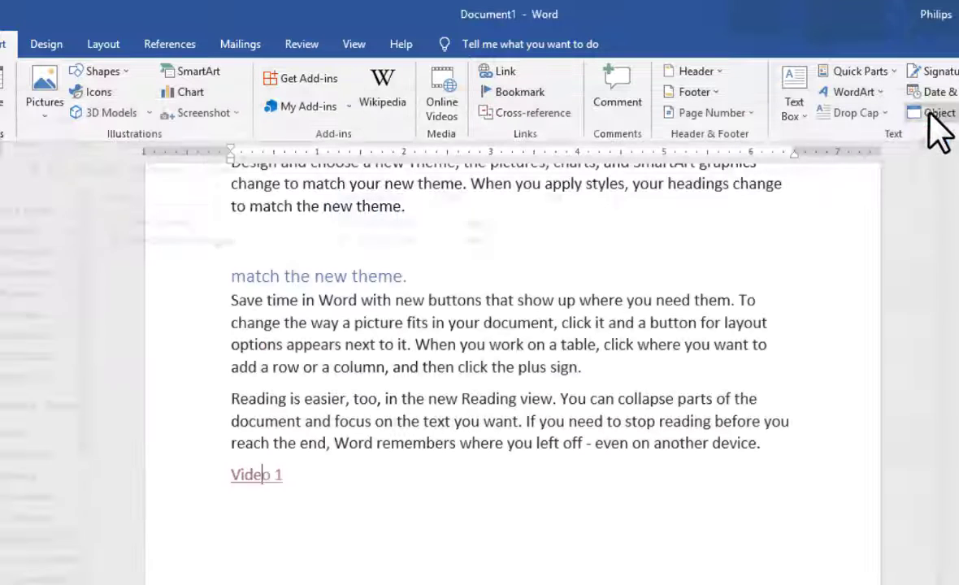
key(ctrl+z)
Step: Hyperlink the text "Video 1" at the end of page 3 to the bookmark "Video1" in this document
triple_click(277, 478)
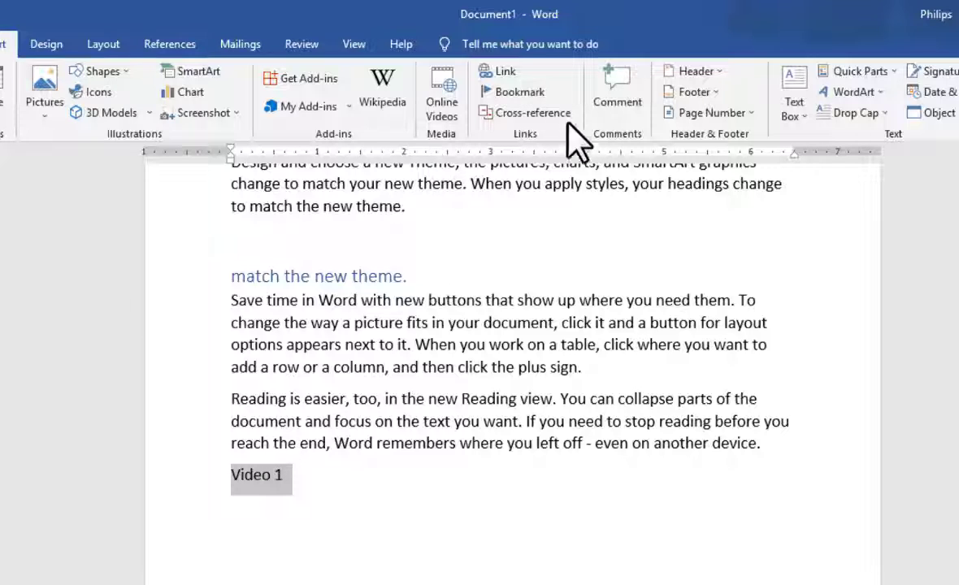
scroll(634, 480, up, 2)
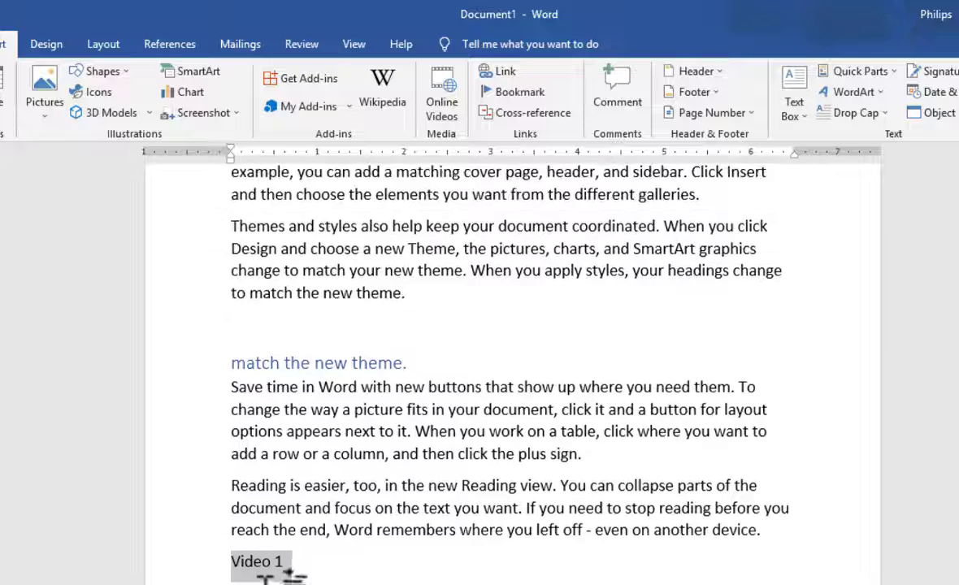
scroll(269, 573, down, 1)
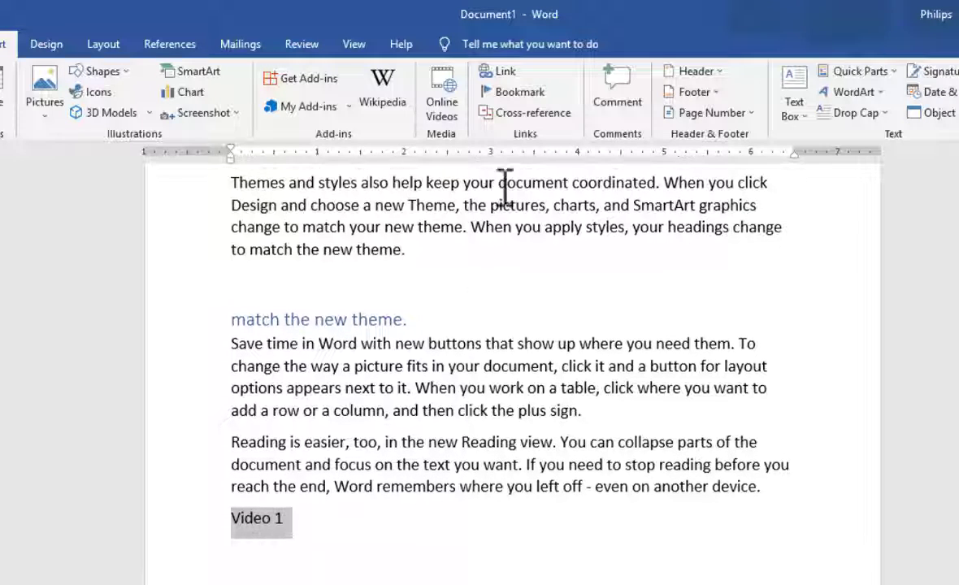
click(508, 72)
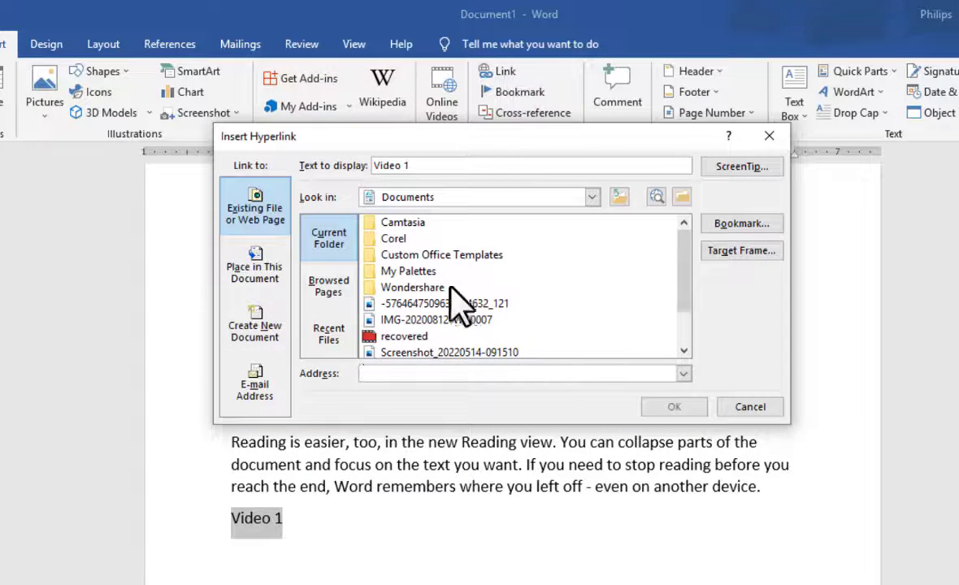
click(261, 362)
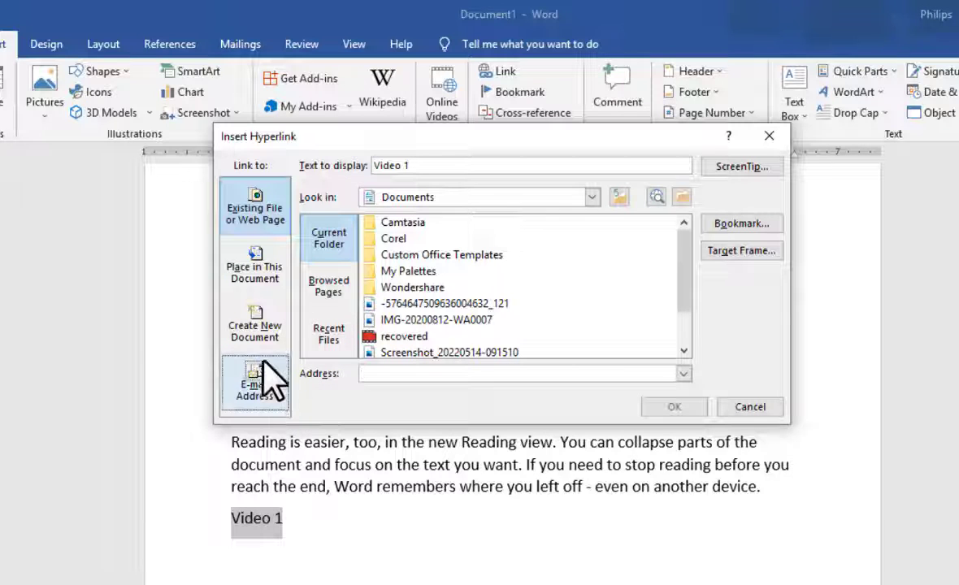
click(244, 260)
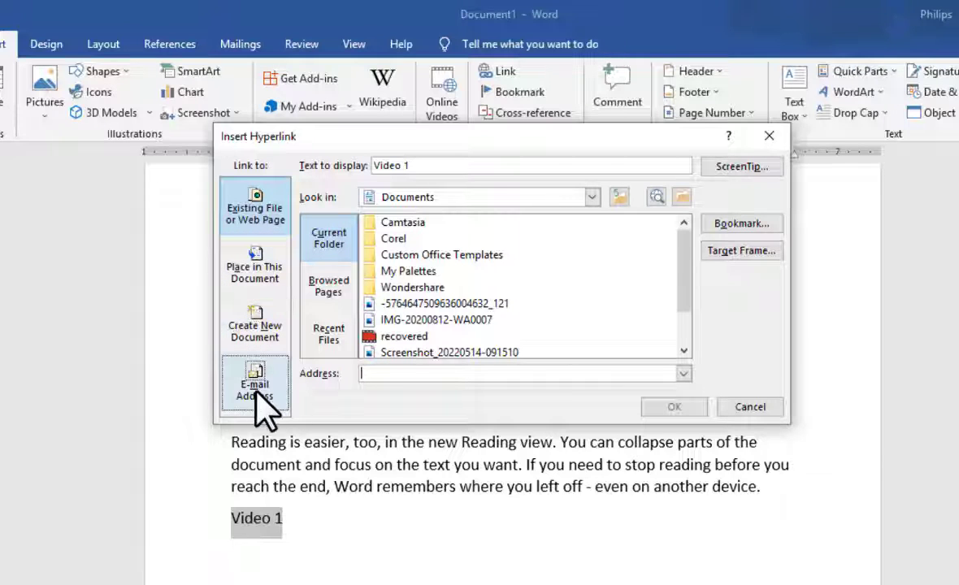
click(276, 286)
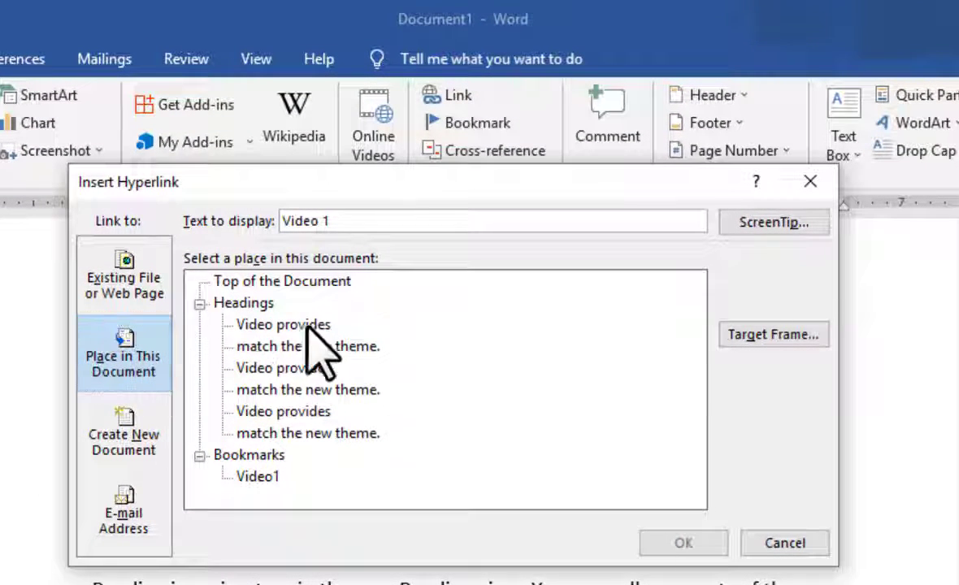
click(308, 284)
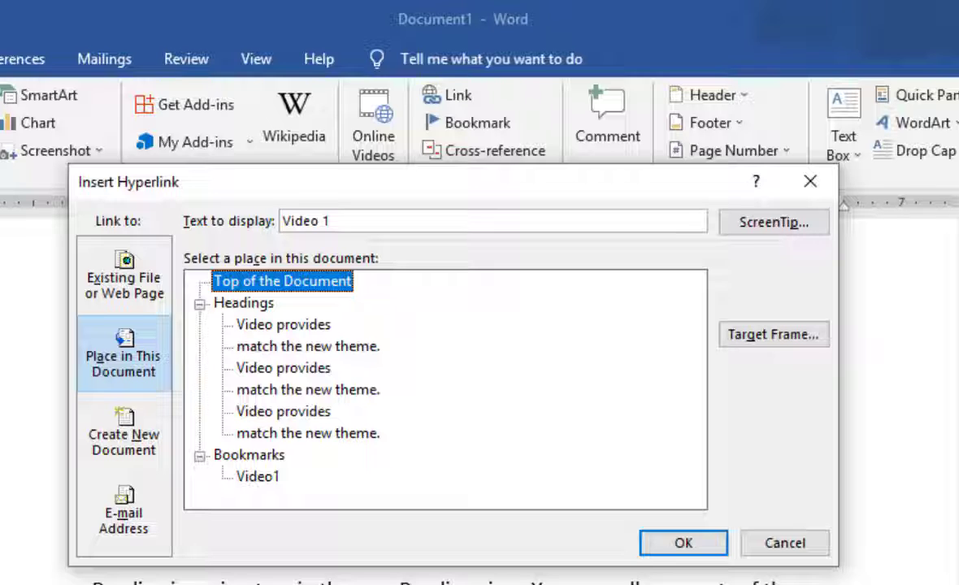
click(255, 305)
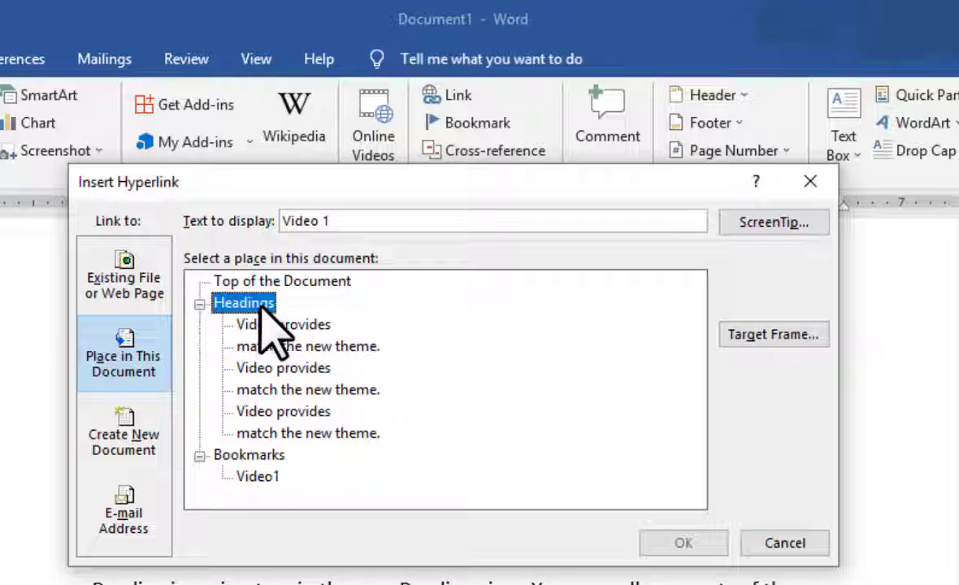
click(280, 326)
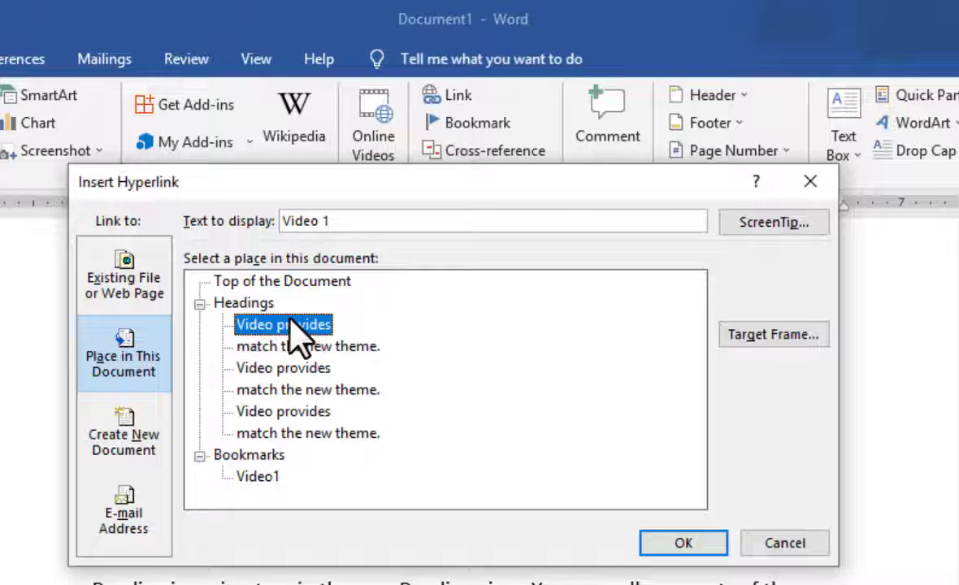
click(259, 453)
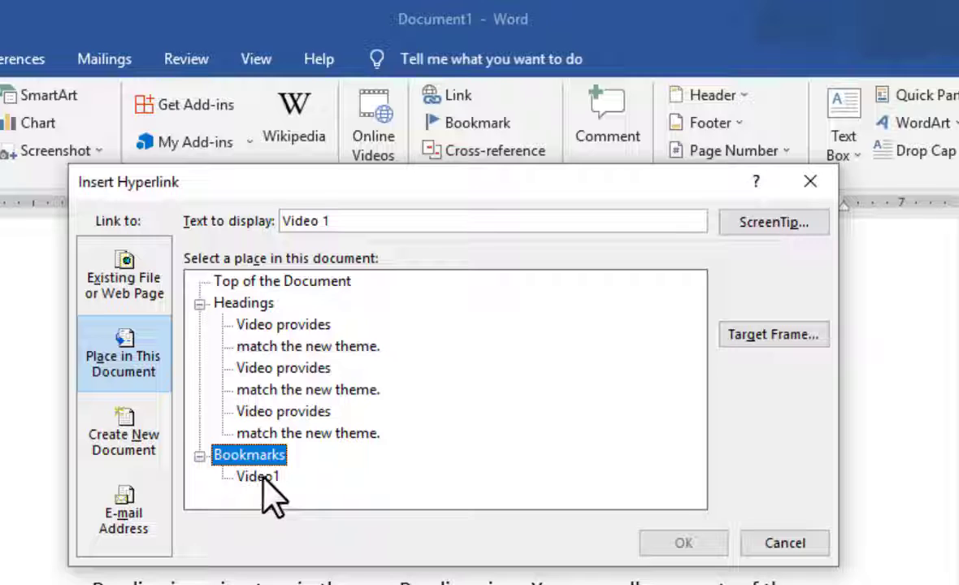
click(262, 478)
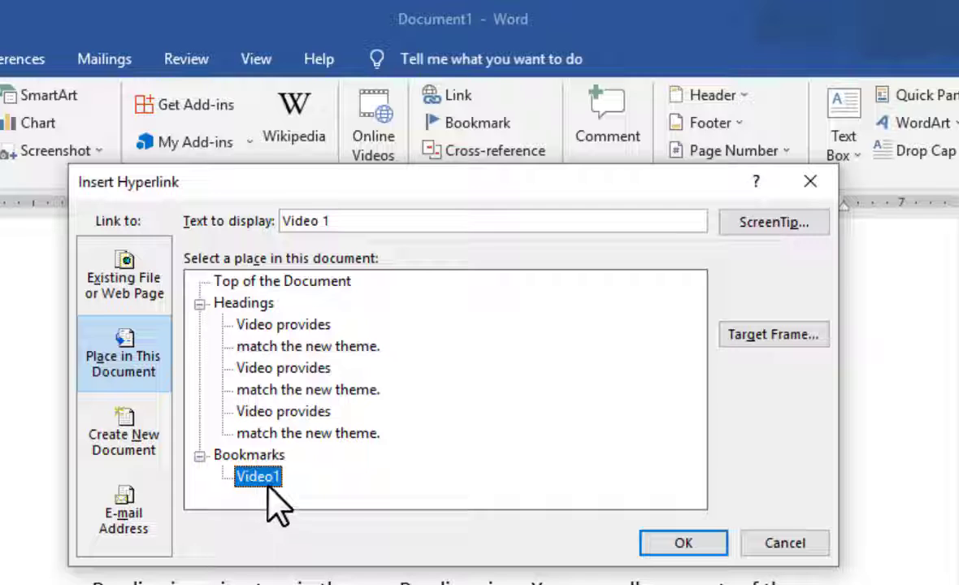
click(689, 547)
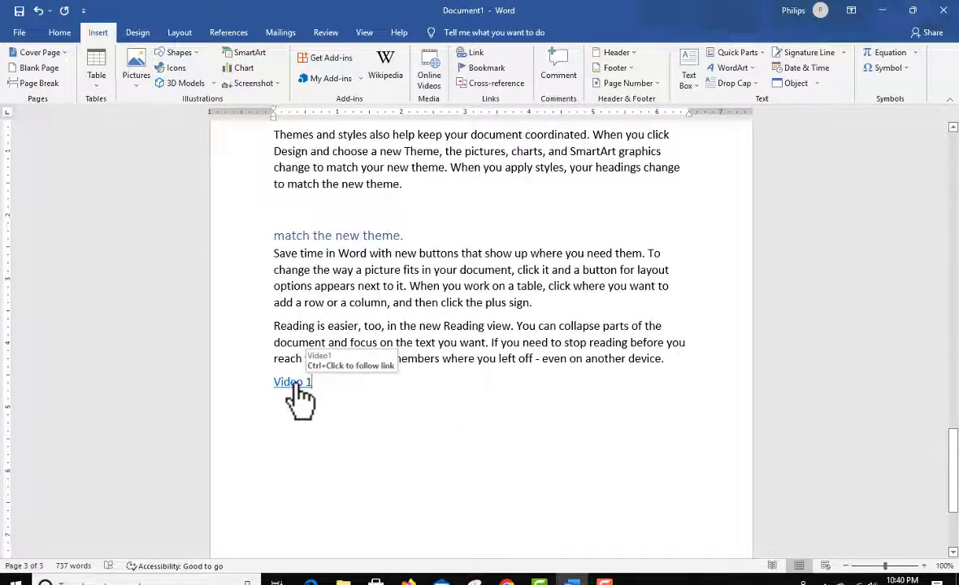
Step: Test the "Video 1" link by following it to the bookmarked word "Video" in the first paragraph, and check the link again on page 3
ctrl+click(298, 395)
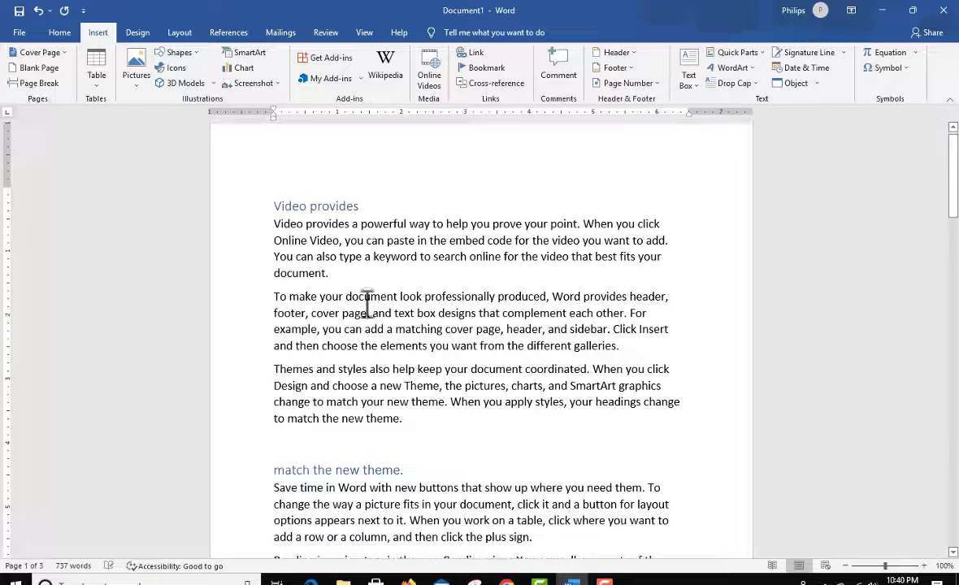
shift+click(305, 227)
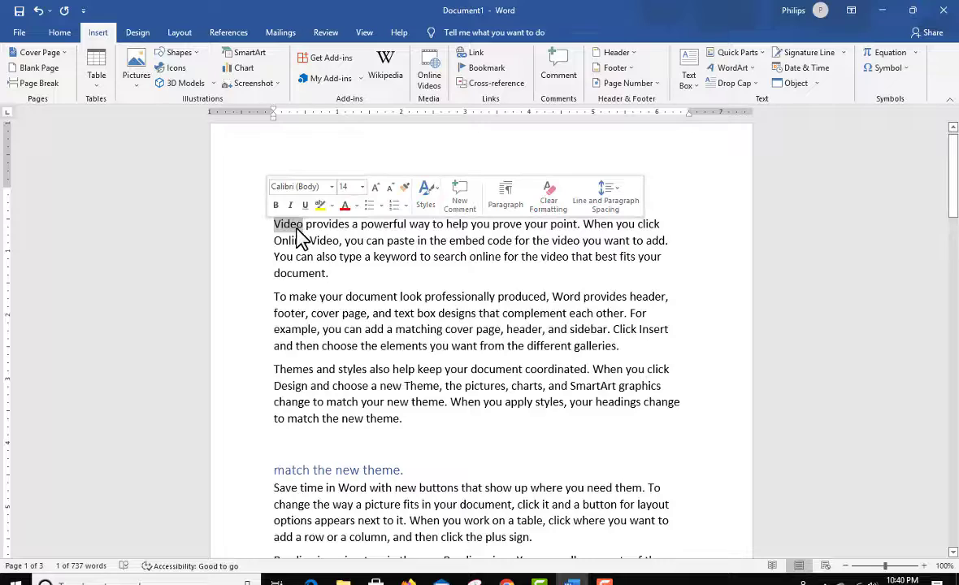
click(303, 231)
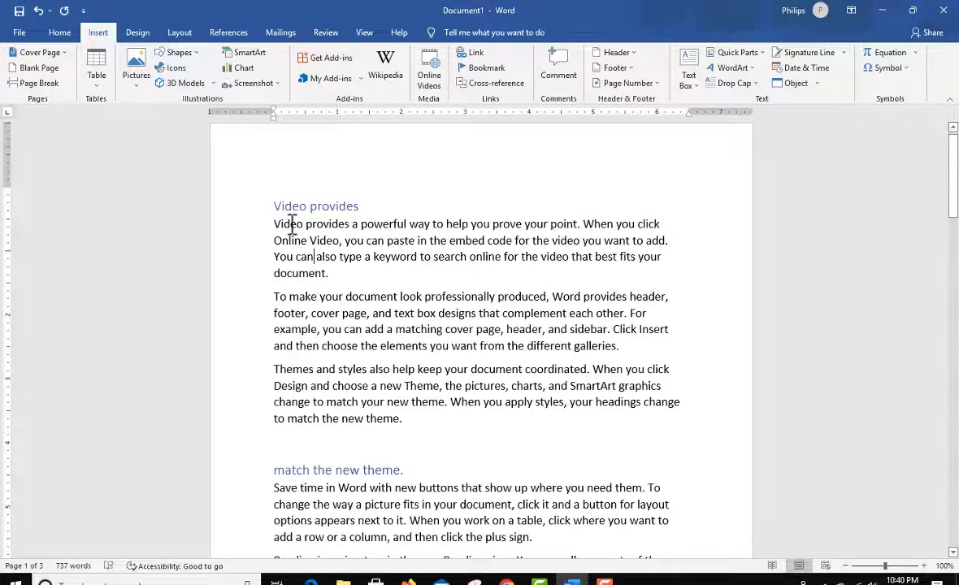
scroll(428, 311, down, 5)
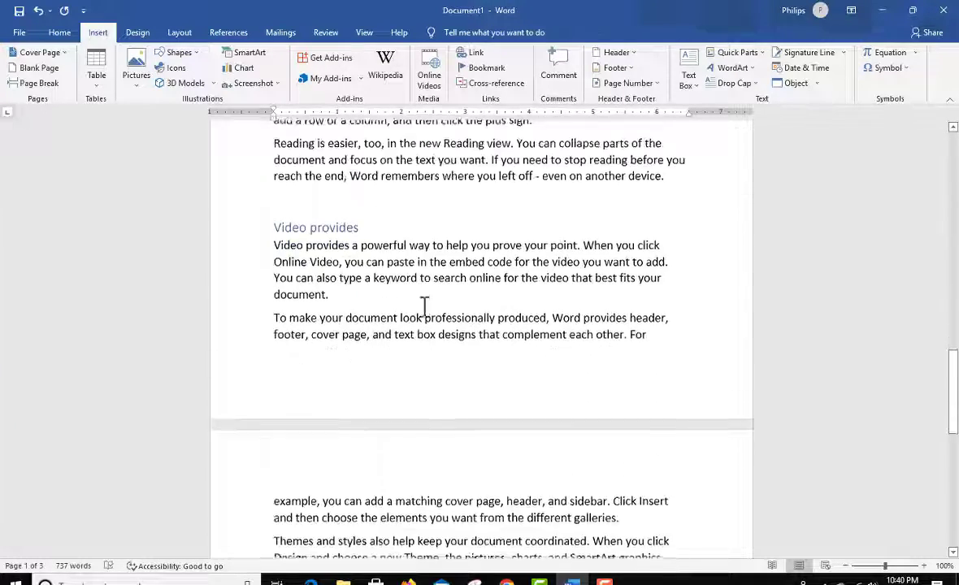
scroll(382, 297, down, 3)
scroll(304, 271, up, 1)
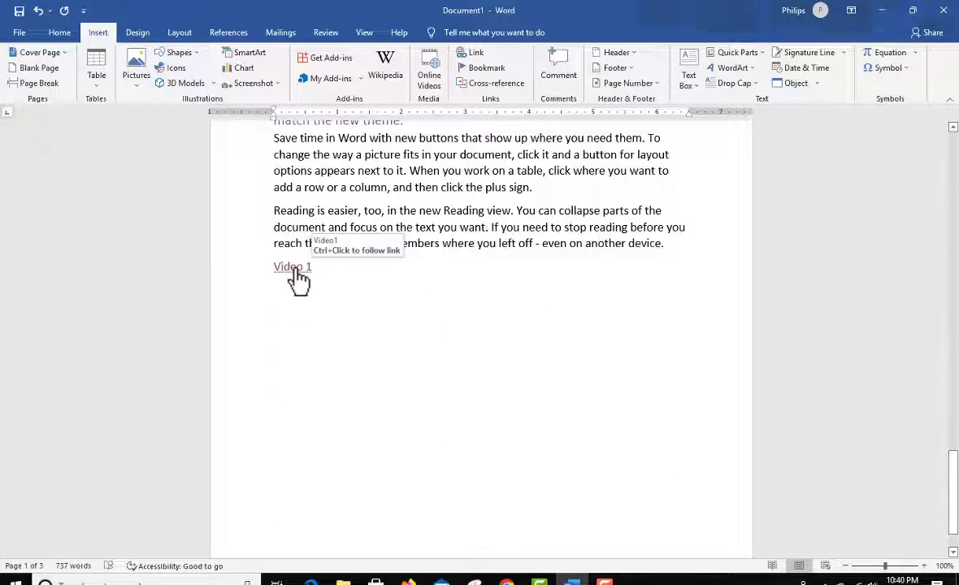
scroll(297, 279, up, 4)
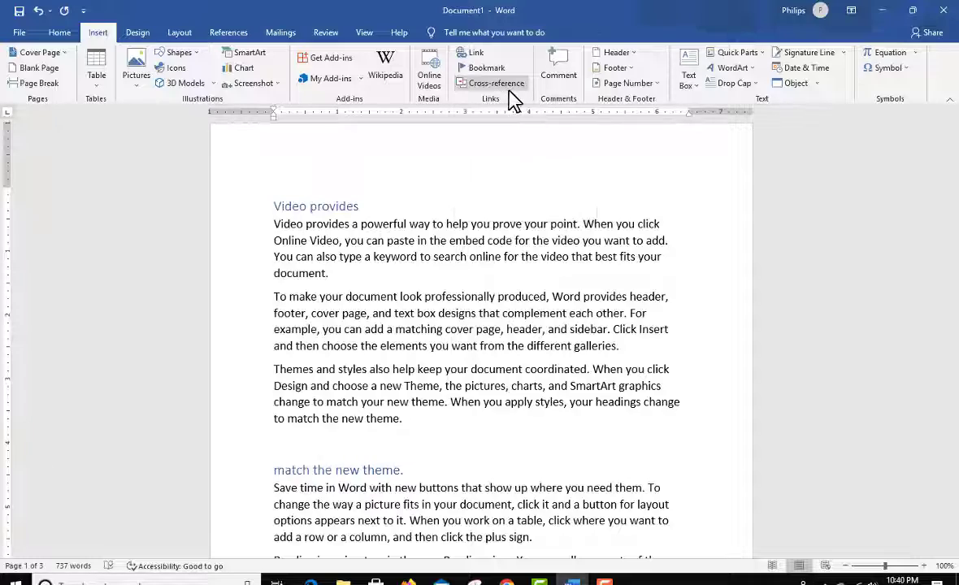
Step: Insert a hyperlinked cross-reference to the text of the first "match the new theme." heading below "Video 1" on page 3, and follow it
scroll(527, 276, down, 20)
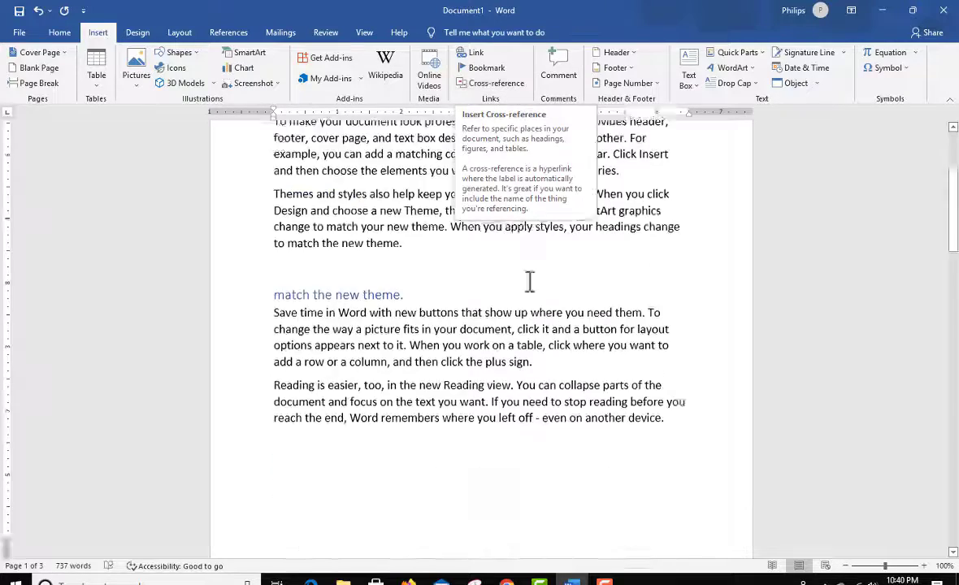
scroll(527, 268, down, 6)
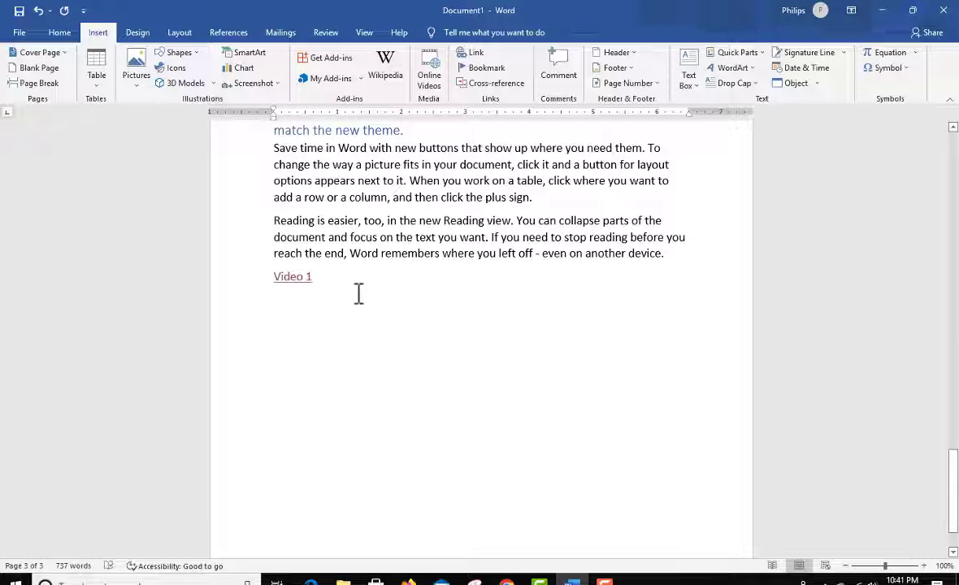
click(338, 301)
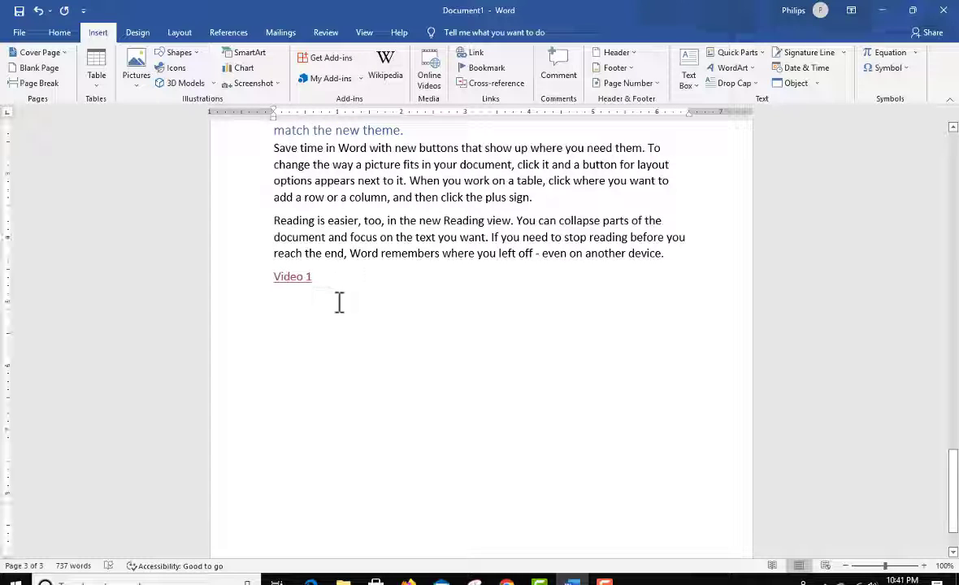
click(497, 84)
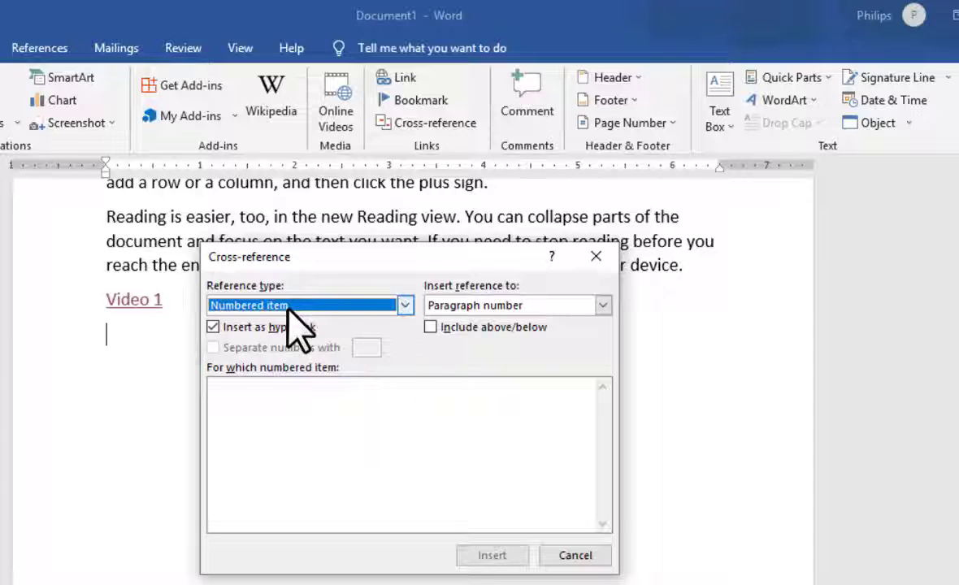
click(405, 306)
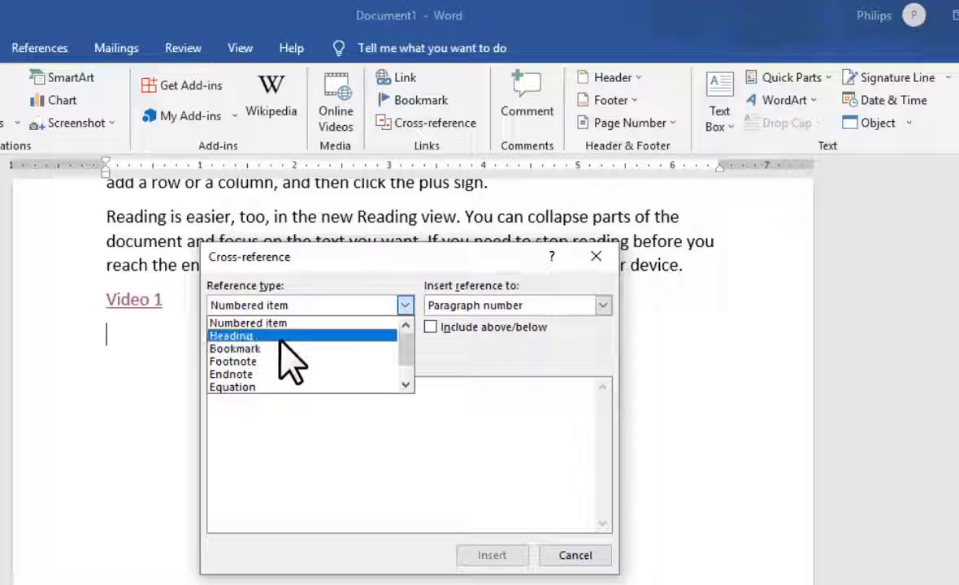
click(278, 336)
click(404, 305)
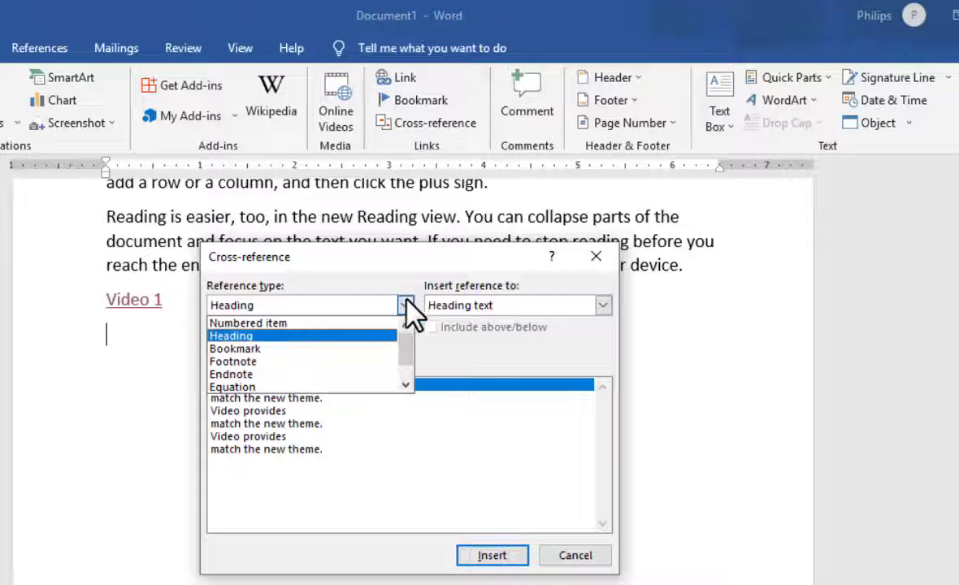
click(303, 337)
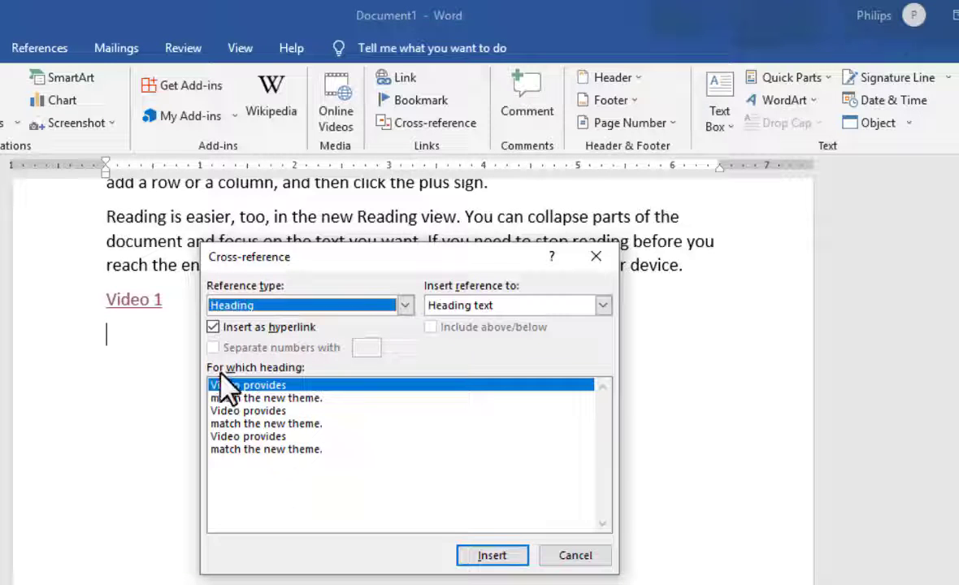
click(286, 398)
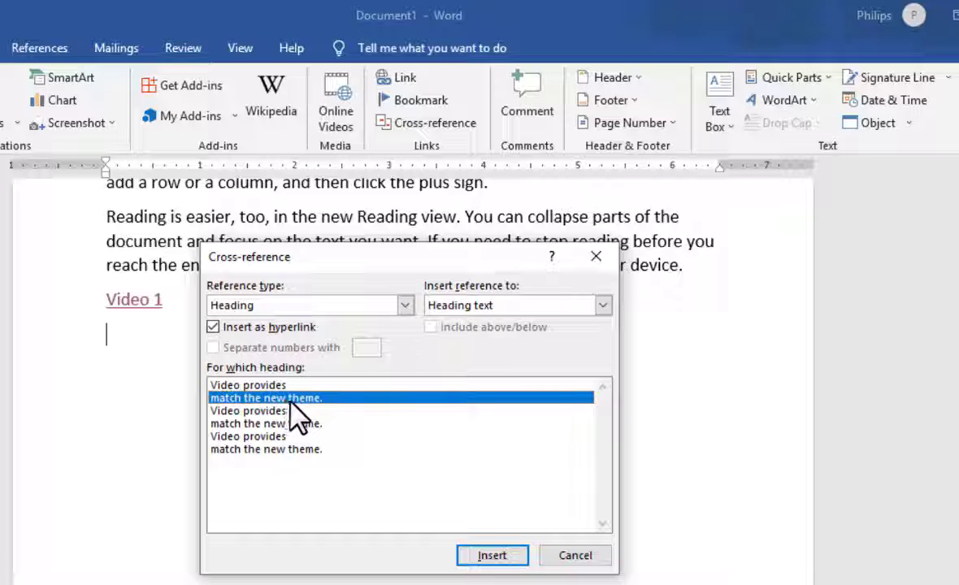
click(492, 556)
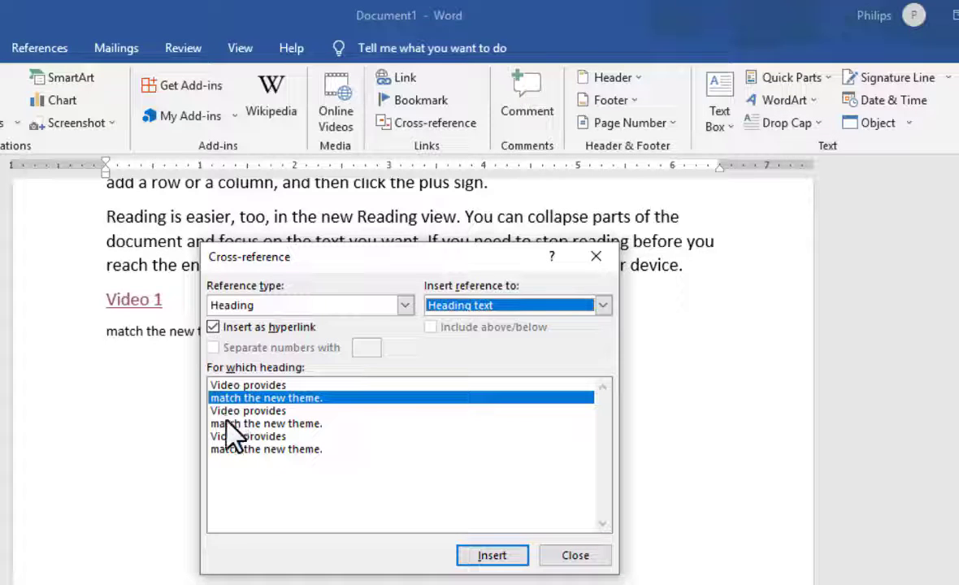
click(585, 559)
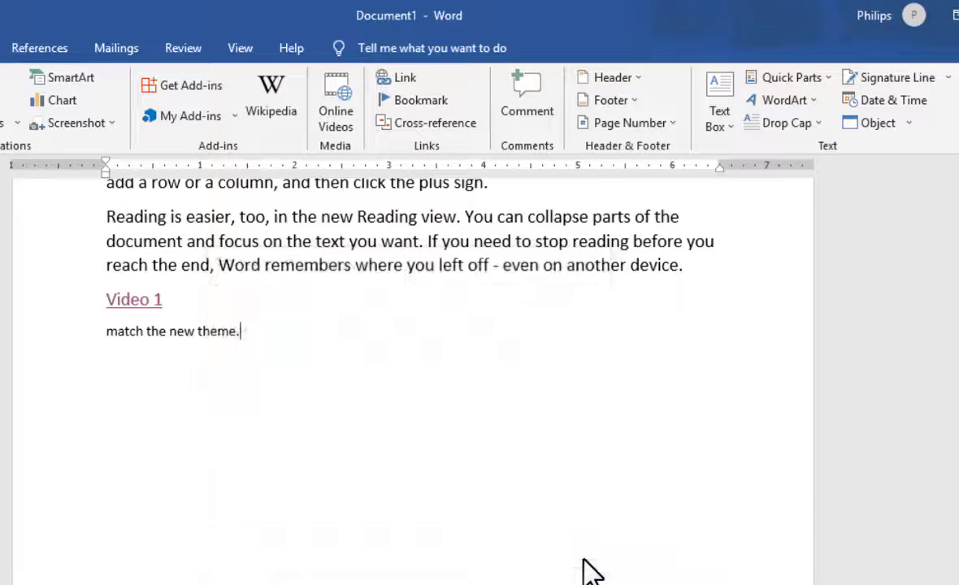
ctrl+click(199, 332)
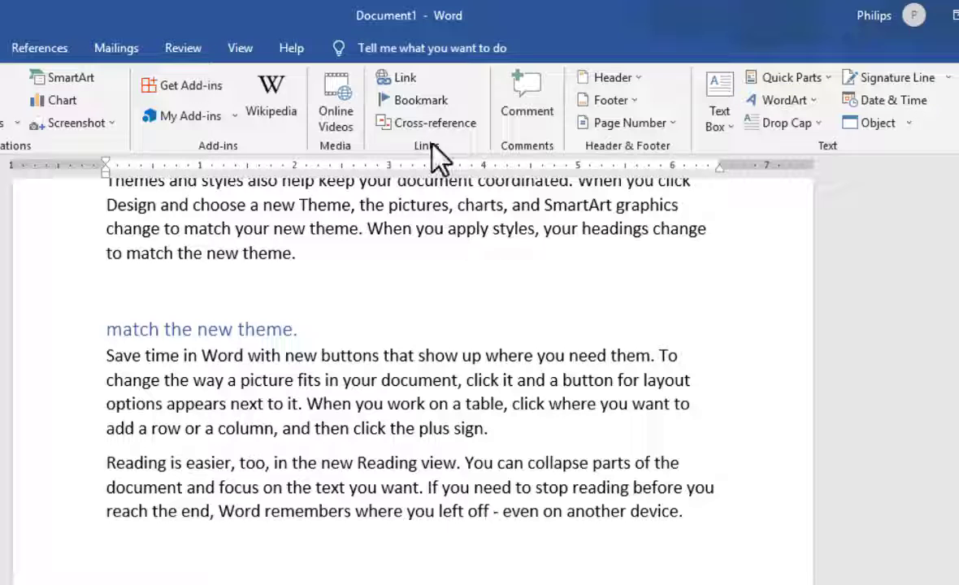
Step: Add a comment to the entire first paragraph under "Video provides" on page 1, reading "Work on this paragraph and make it vbetter"
scroll(520, 248, up, 5)
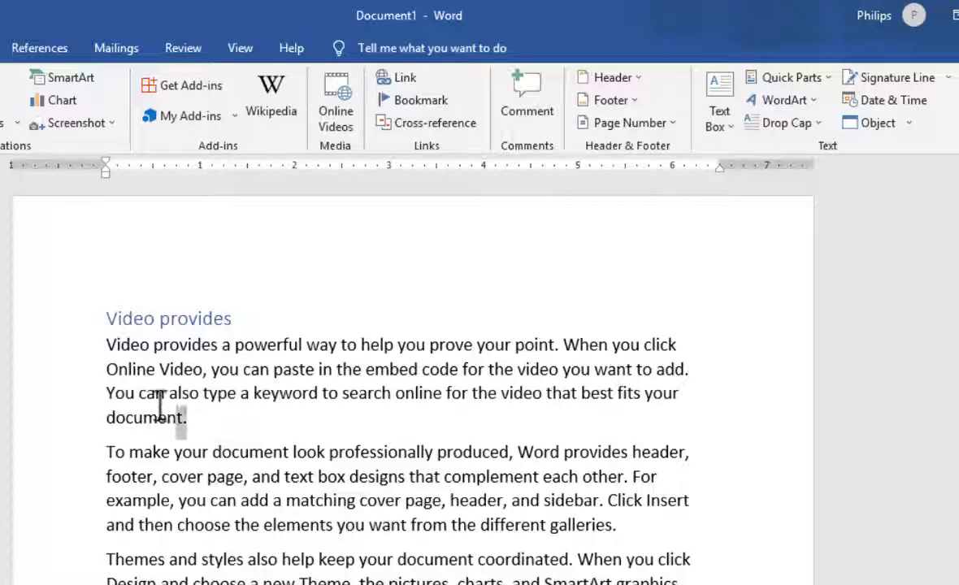
drag(160, 404, 92, 343)
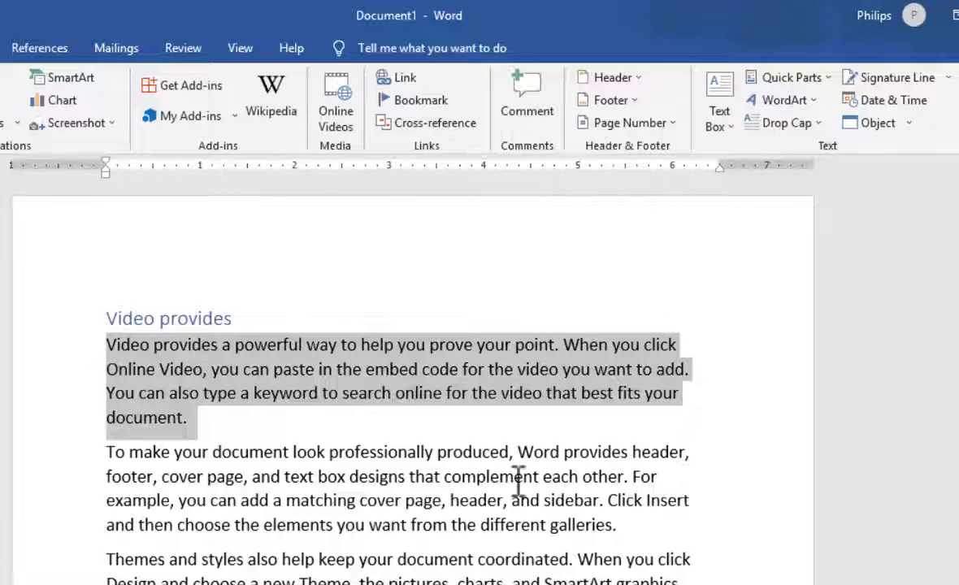
click(359, 415)
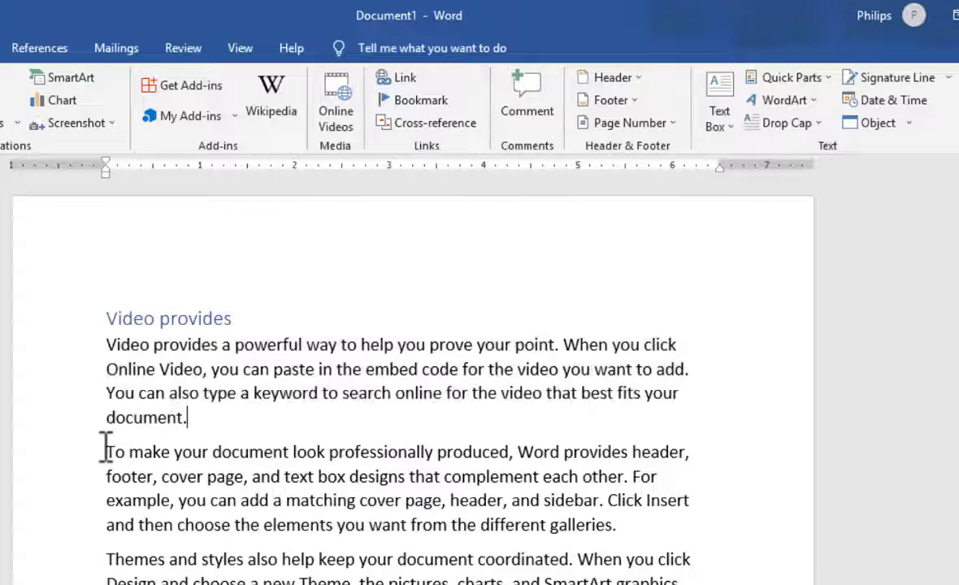
double_click(18, 362)
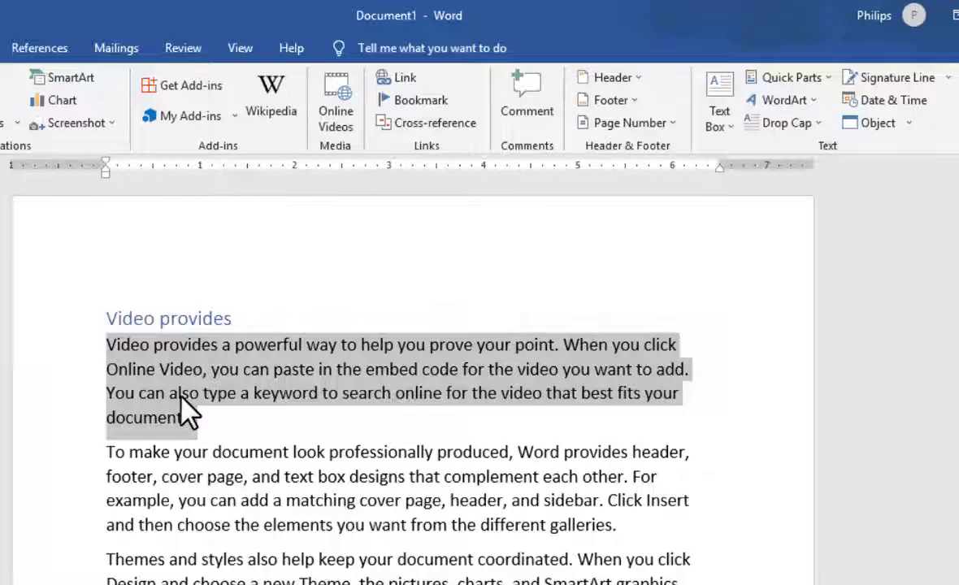
click(540, 121)
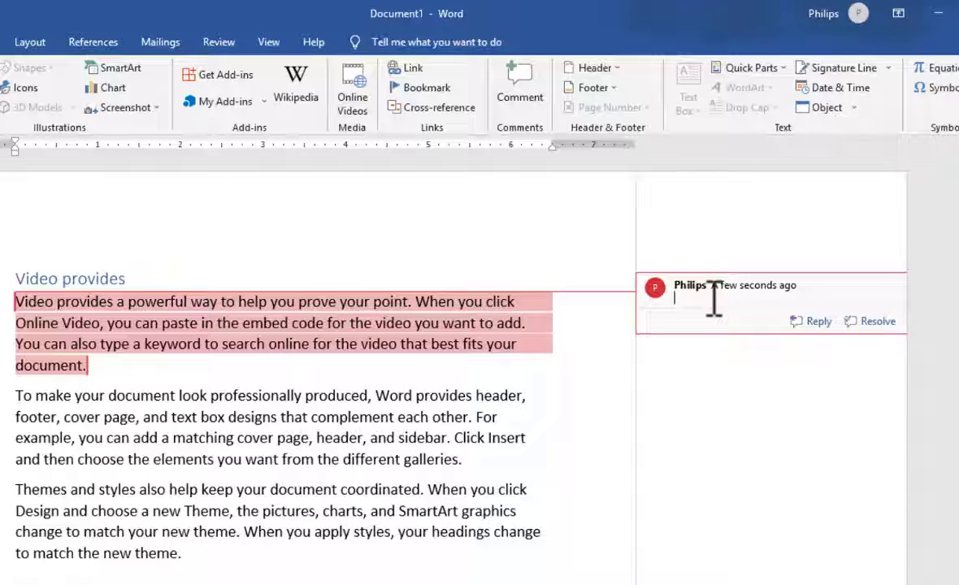
text(Work)
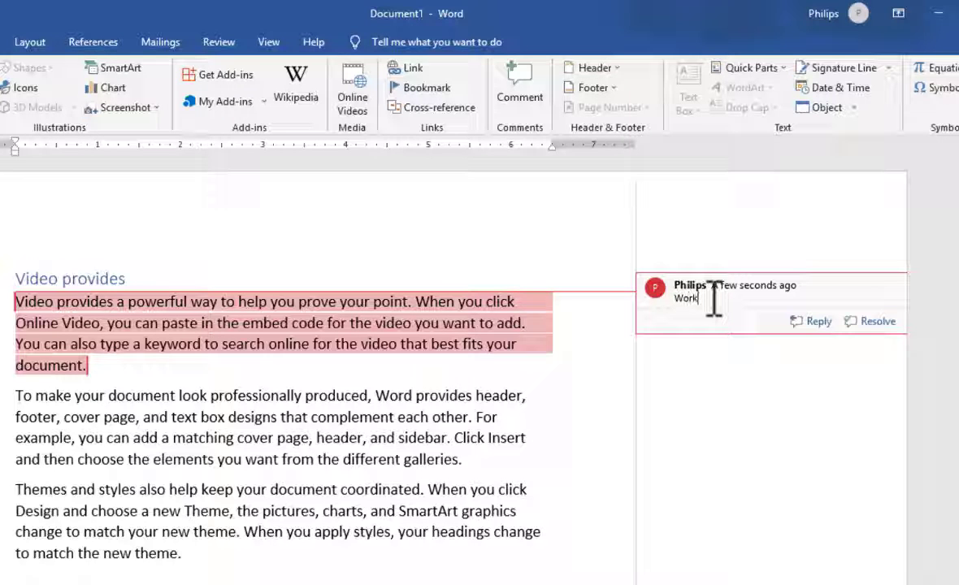
text( on this paragraph and make )
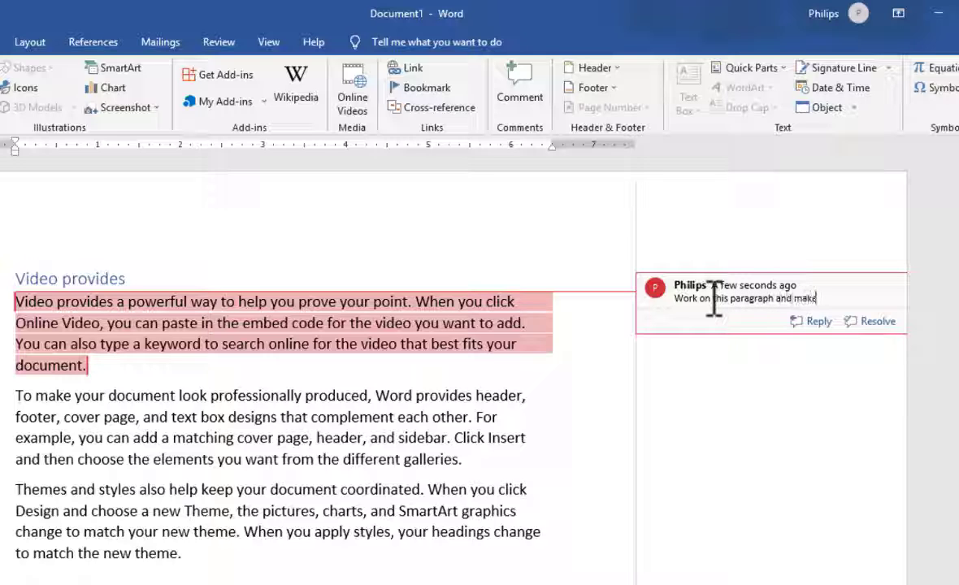
text(it vbetter)
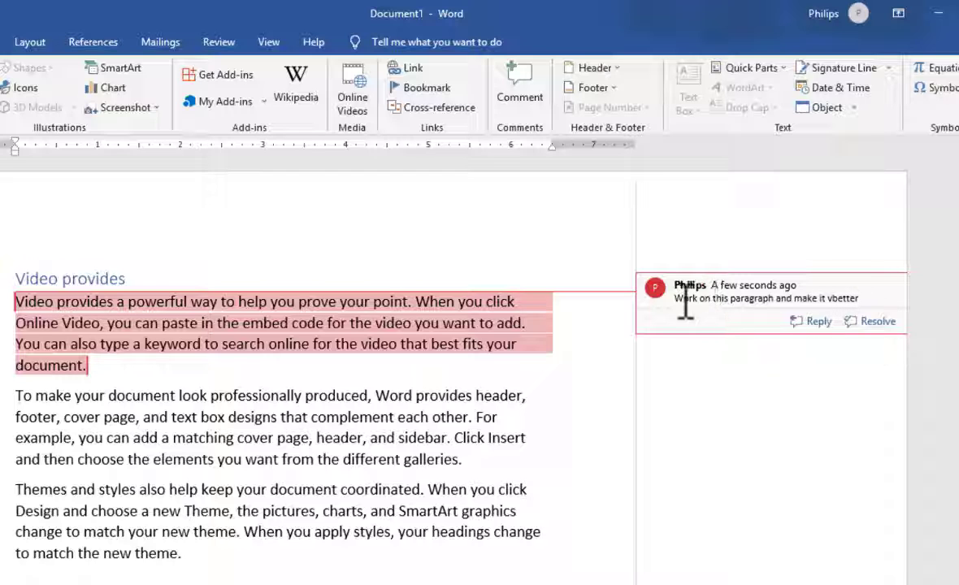
click(409, 443)
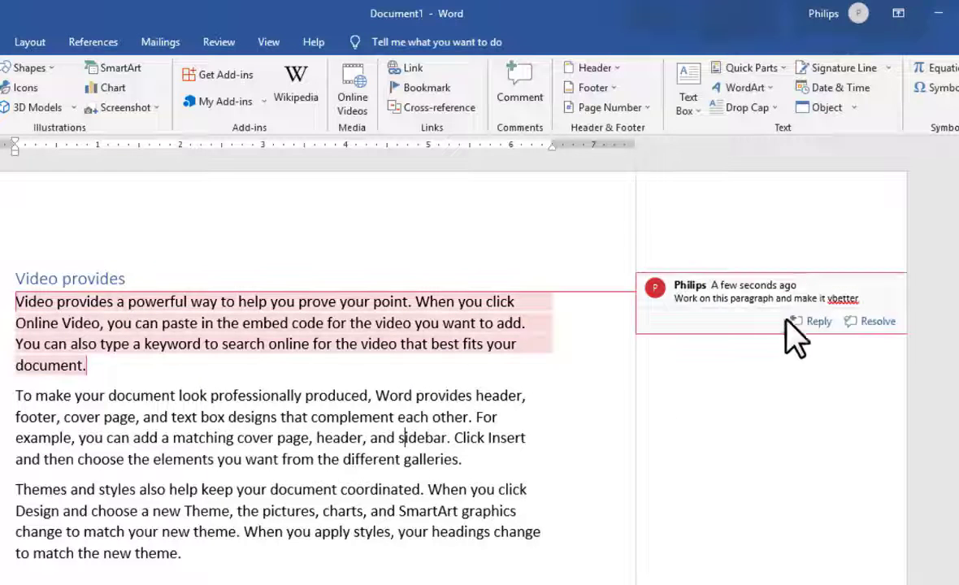
Step: Correct the misspelled word "vbetter" to "better" in the first paragraph's comment and return to the document text
click(854, 301)
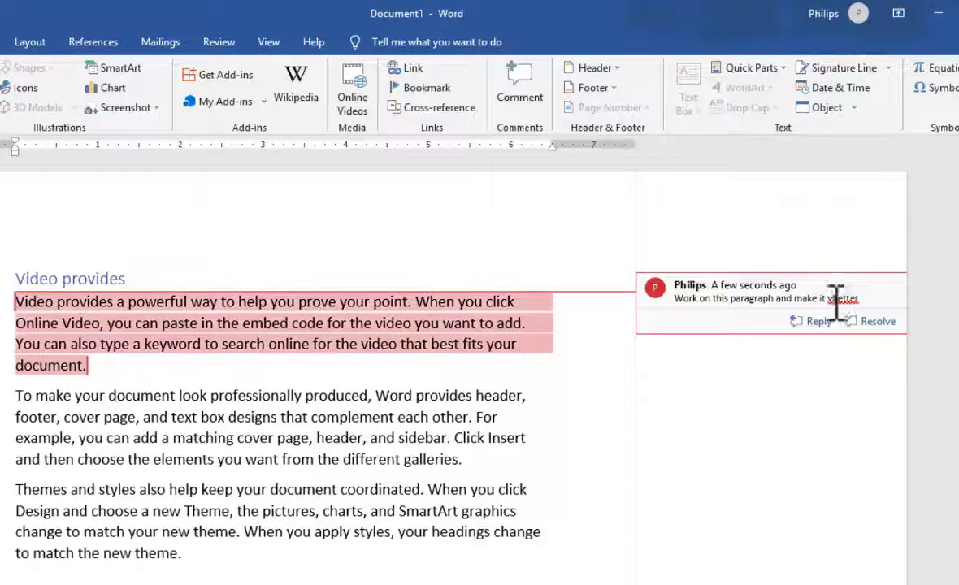
click(834, 300)
key(BackSpace)
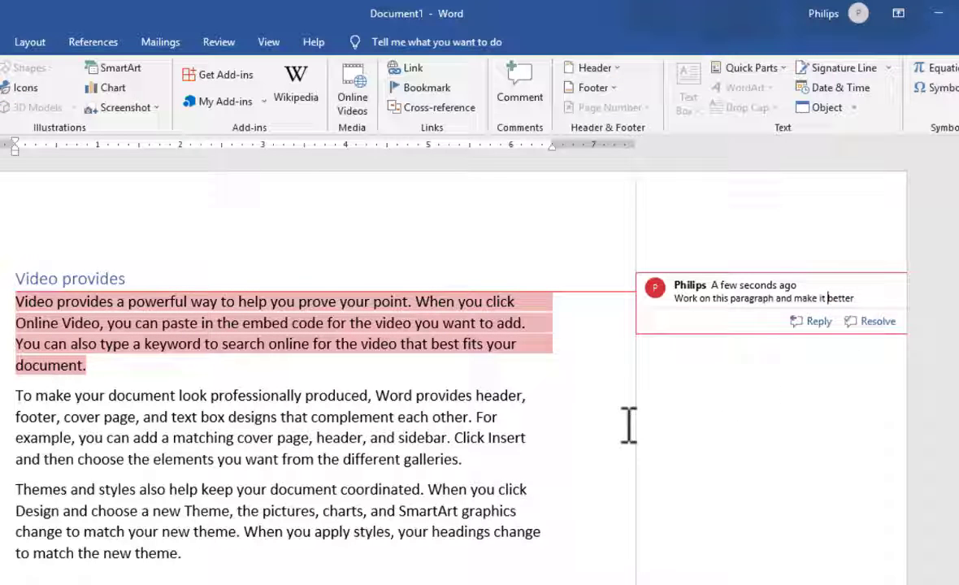
click(397, 439)
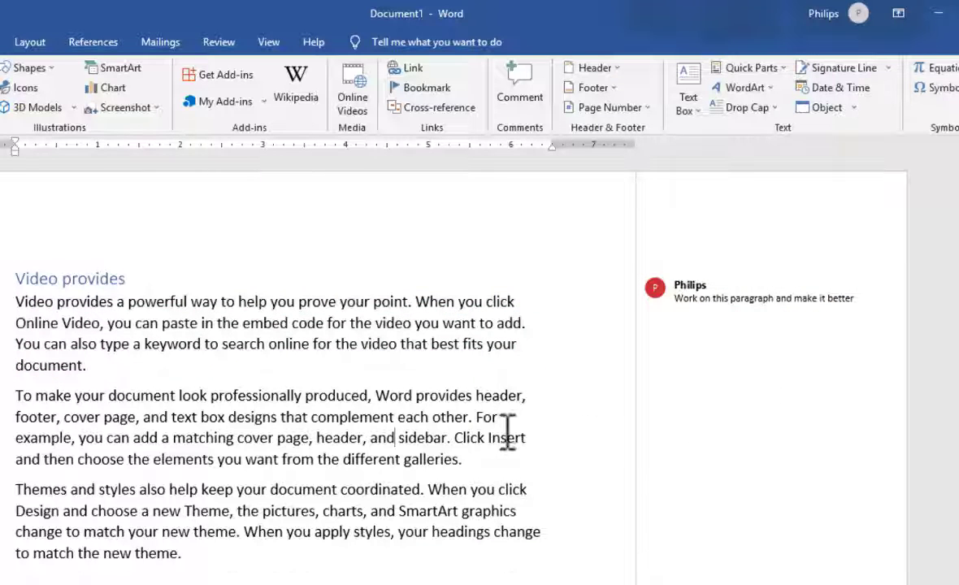
scroll(505, 439, down, 2)
scroll(504, 441, up, 2)
mouse_move(734, 268)
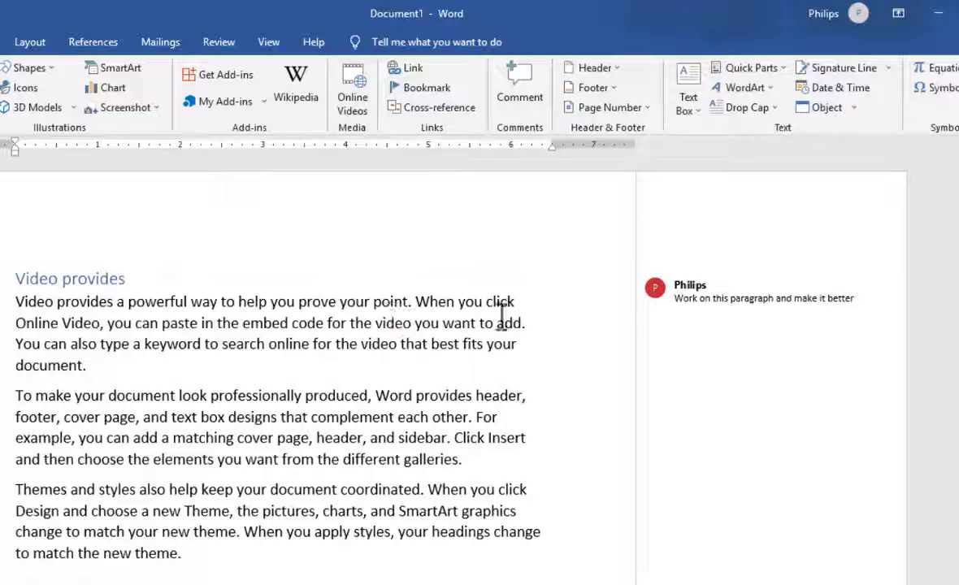
mouse_move(768, 300)
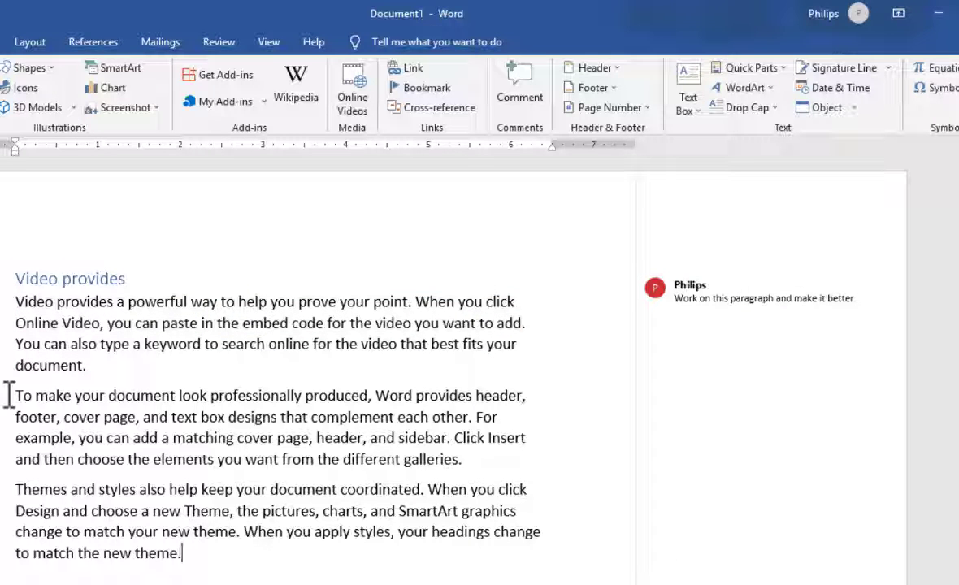
Step: Add an empty comment to the second paragraph's opening text, from "To make" through "cover", mark it as resolved and reselect it
drag(10, 395, 102, 417)
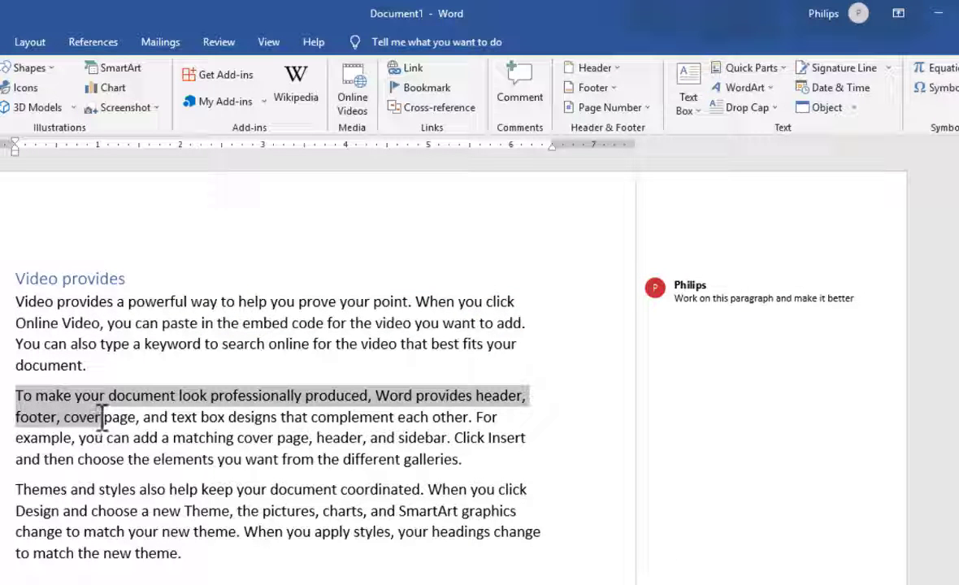
click(524, 95)
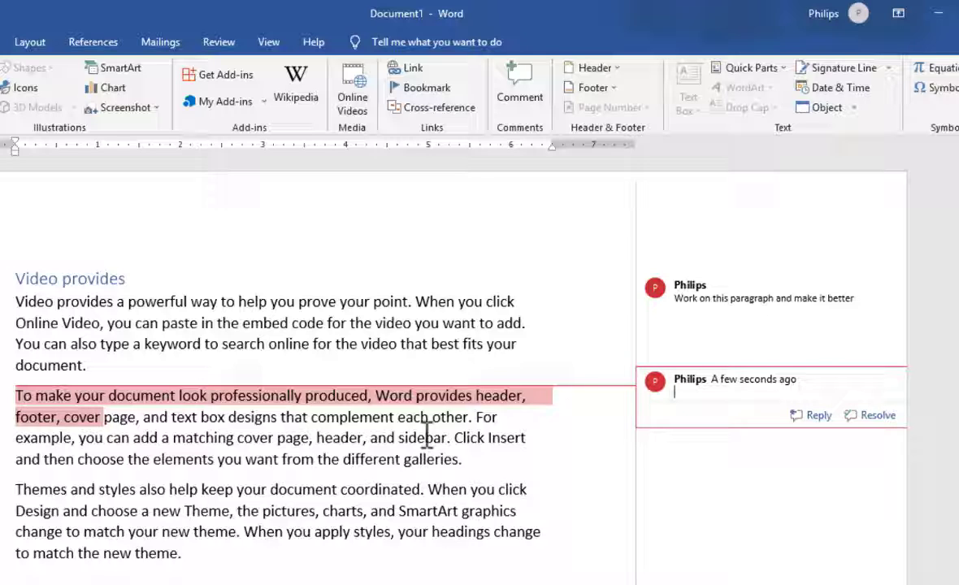
click(877, 415)
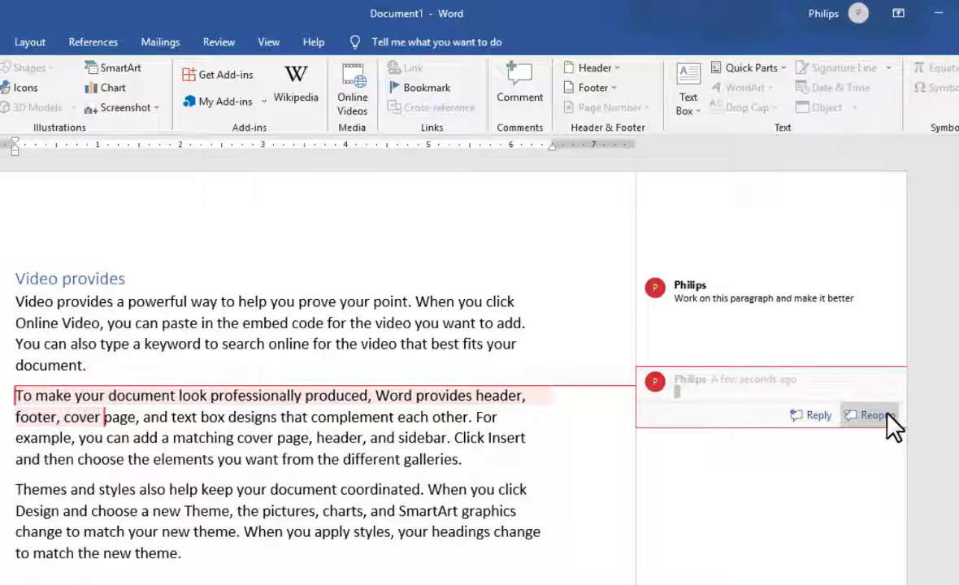
click(375, 396)
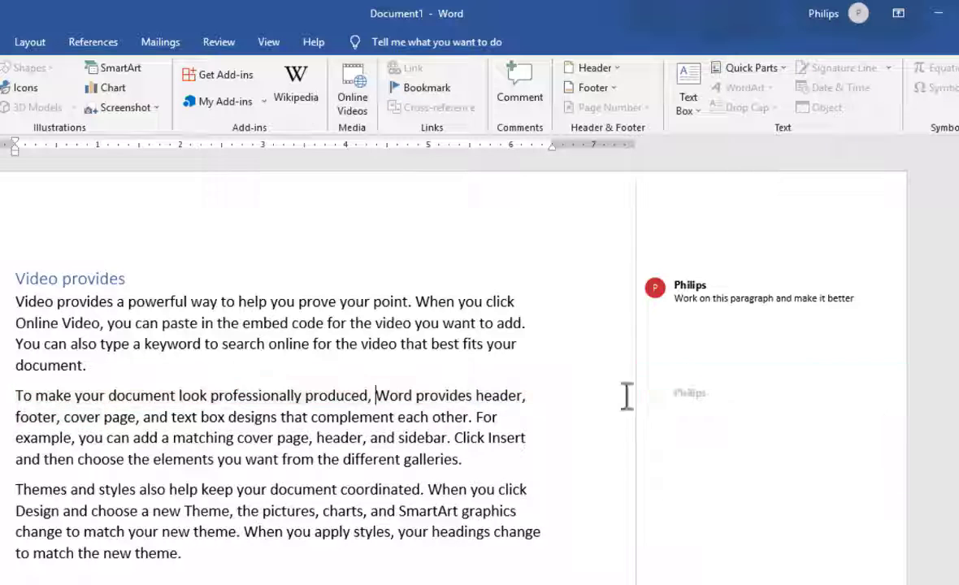
click(790, 391)
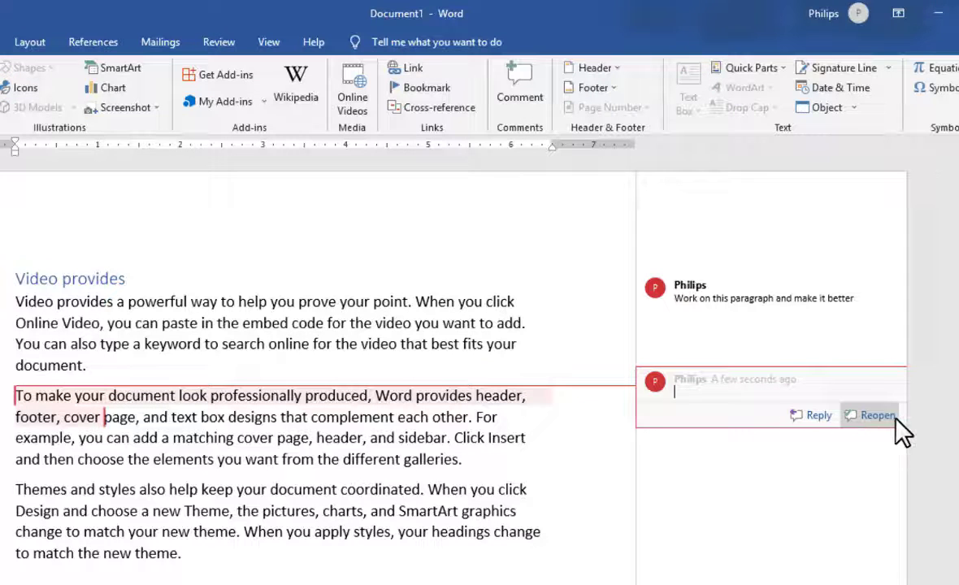
Step: Reply to the first paragraph's comment with "I have effected the changes"
click(552, 331)
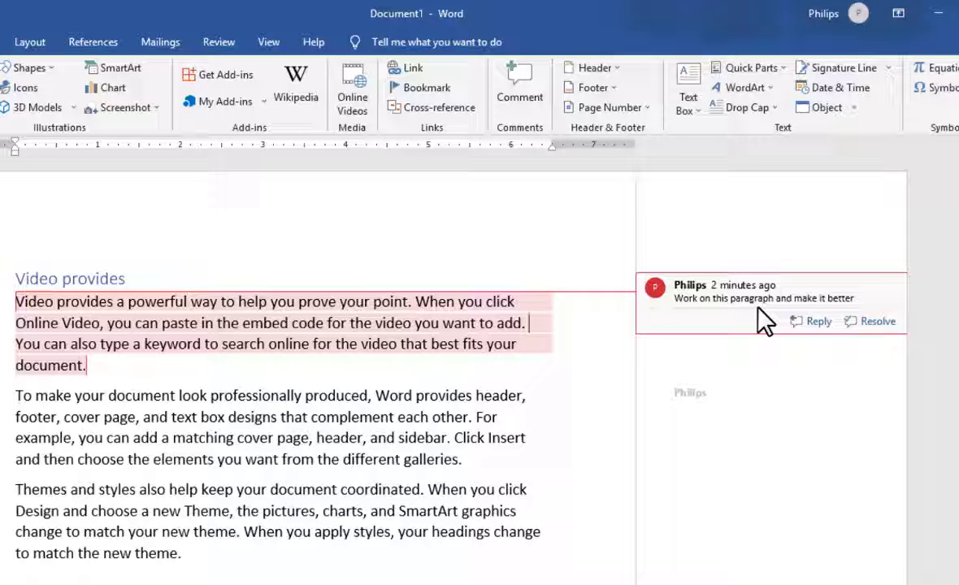
click(817, 319)
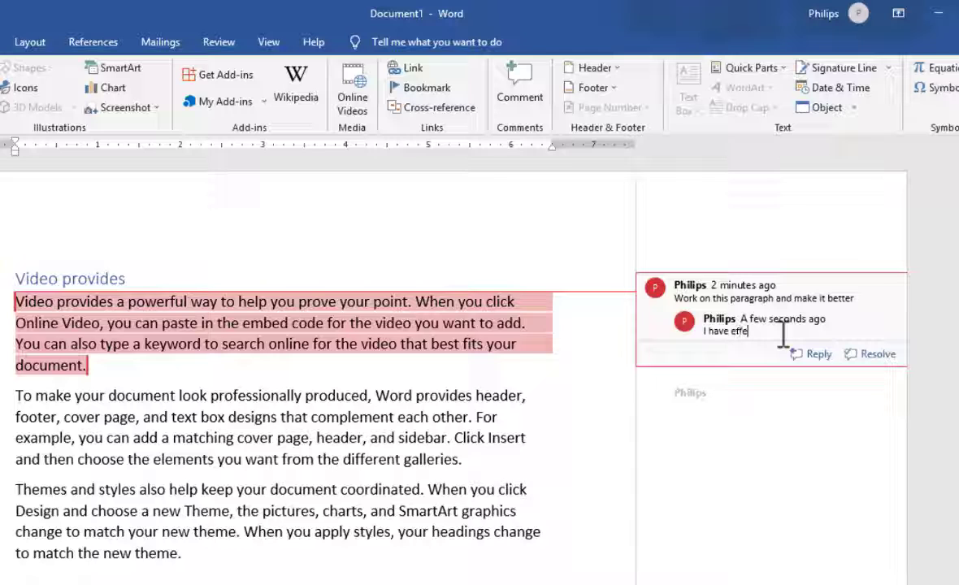
text(I have effected the ch)
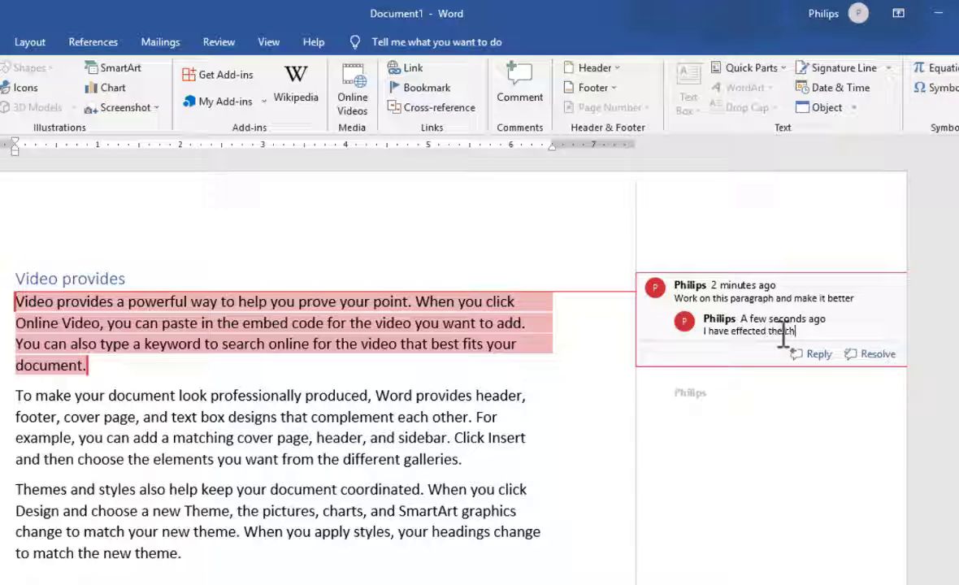
text(anges)
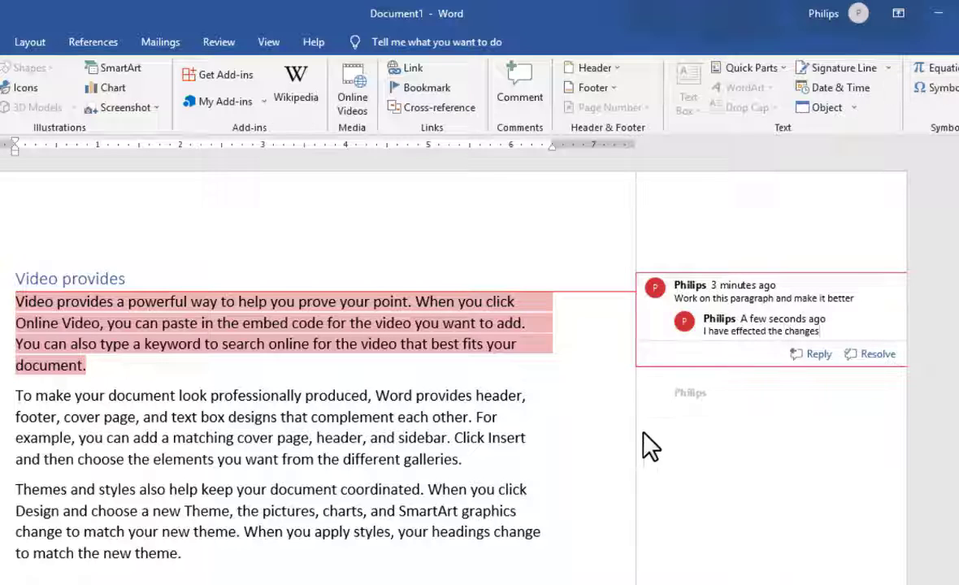
click(761, 301)
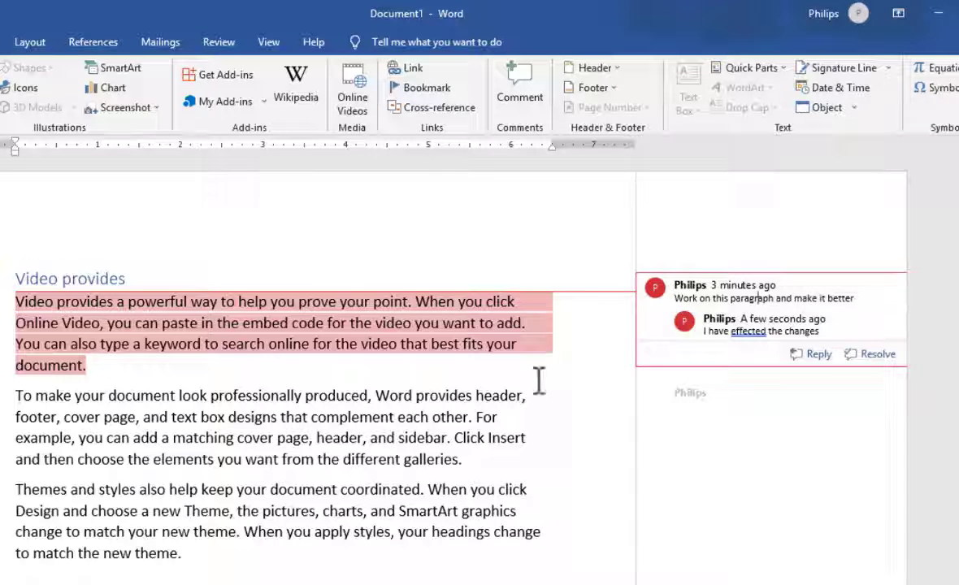
click(501, 412)
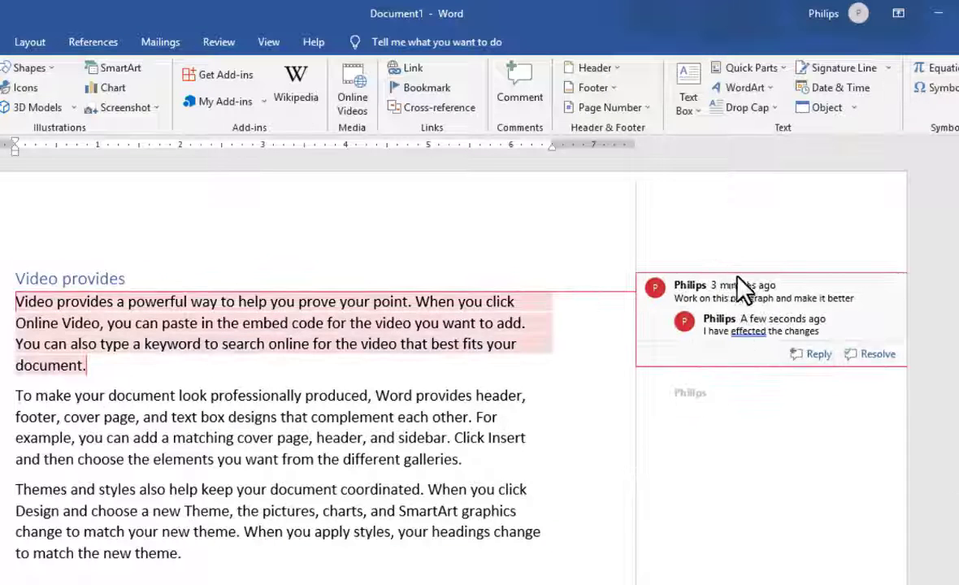
mouse_move(857, 337)
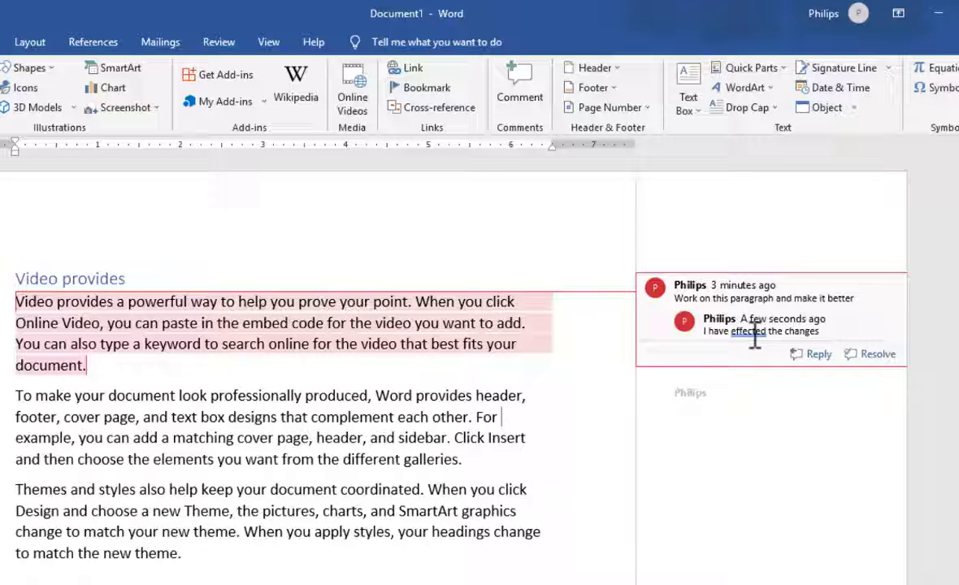
click(555, 365)
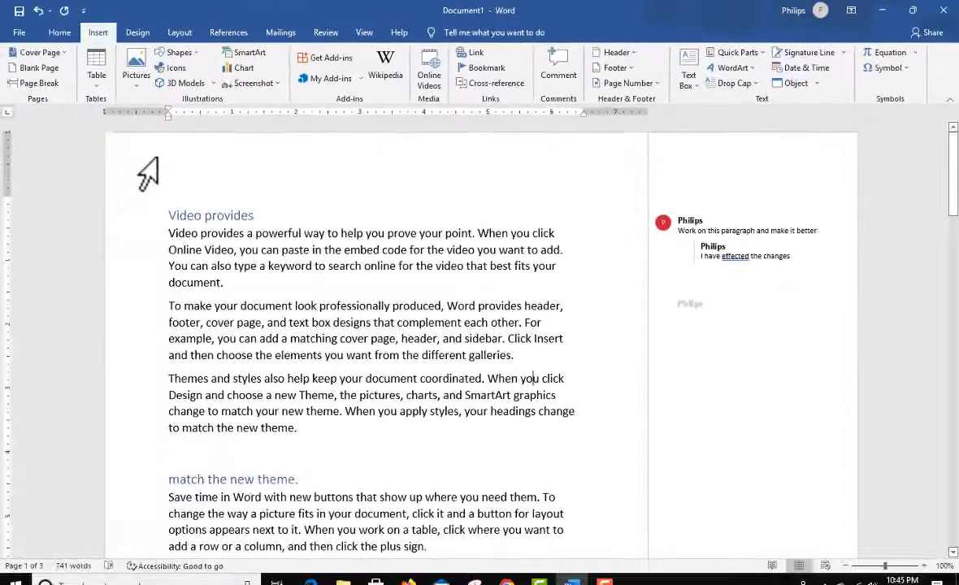
scroll(546, 169, down, 6)
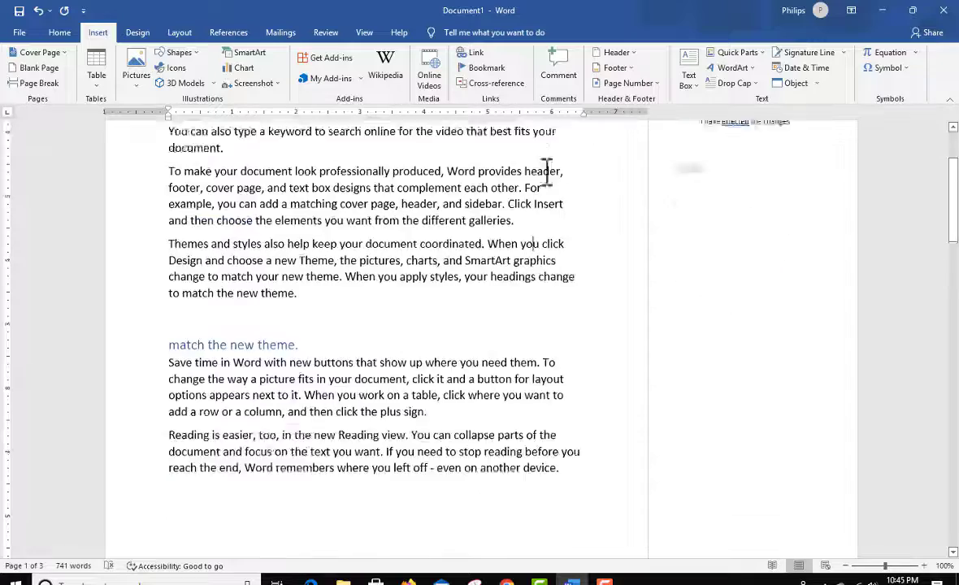
scroll(516, 354, up, 6)
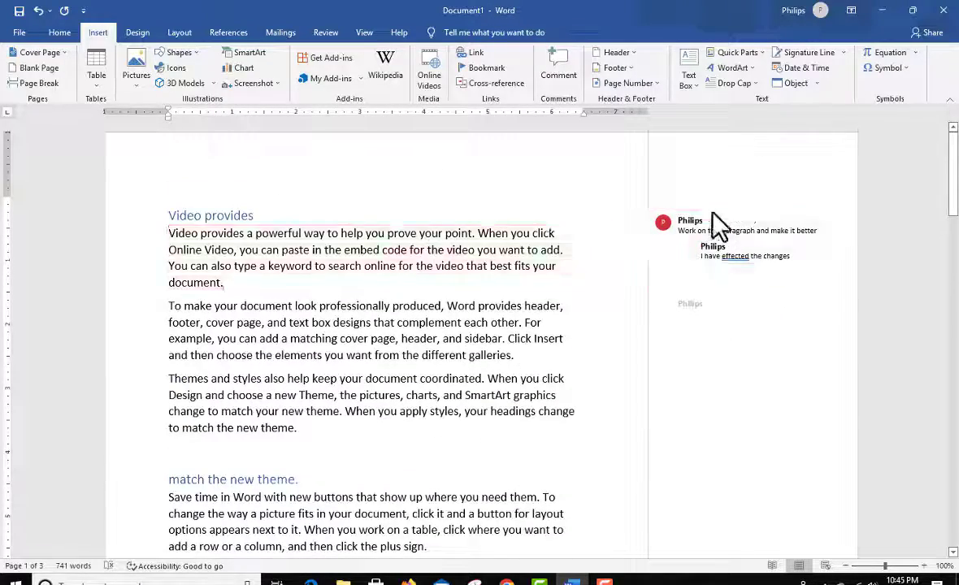
Step: Delete the first paragraph's comment with its reply and the resolved comment on the second paragraph, then deselect the text
click(770, 258)
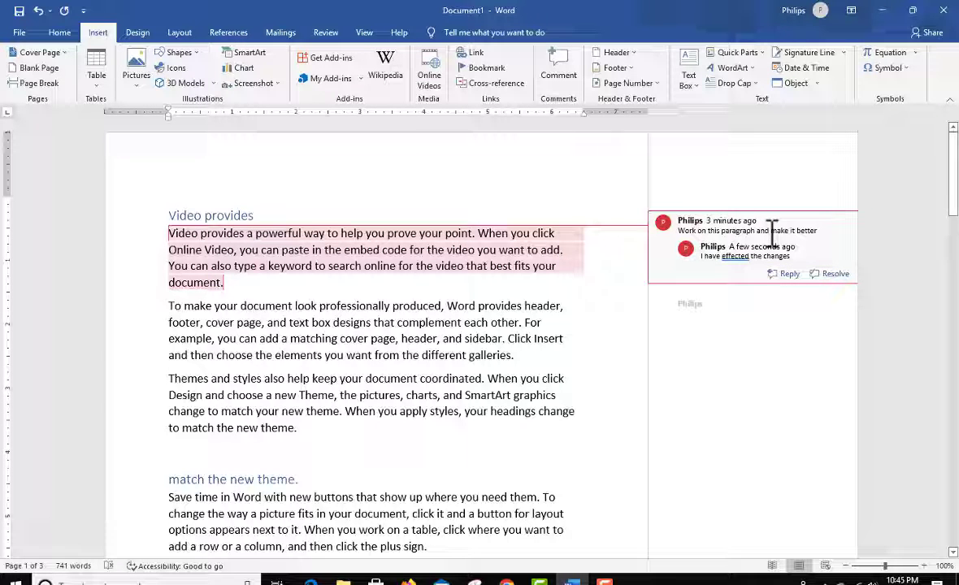
right_click(772, 231)
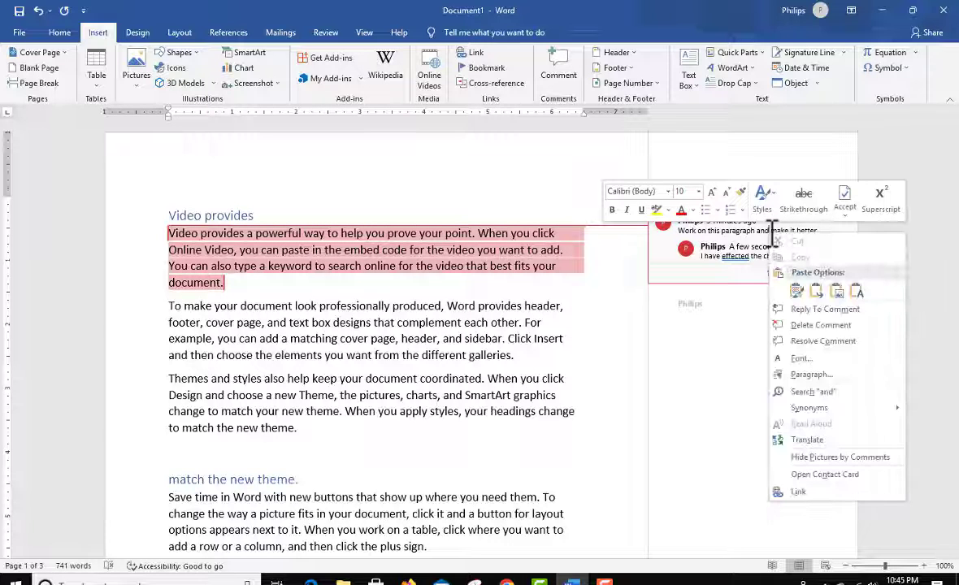
click(842, 325)
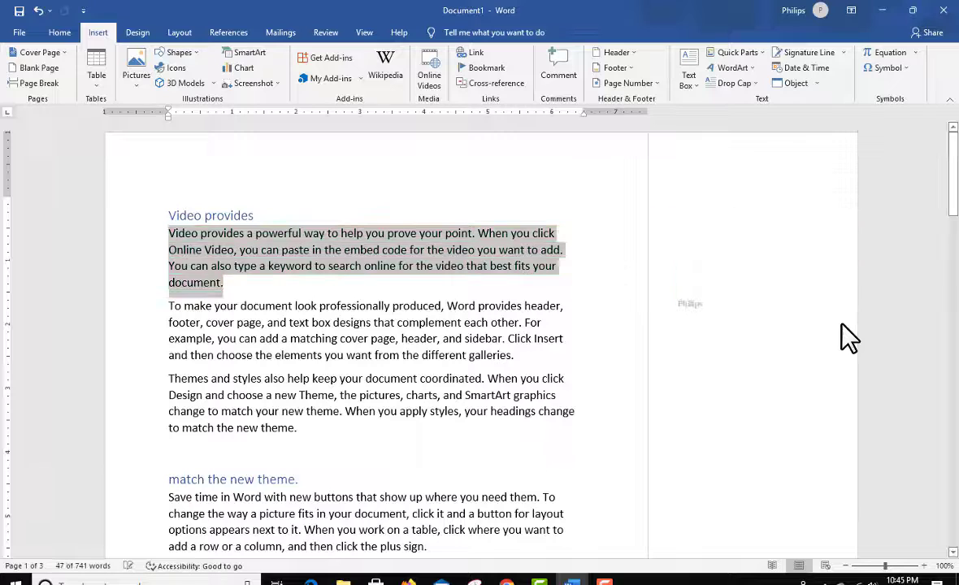
right_click(705, 309)
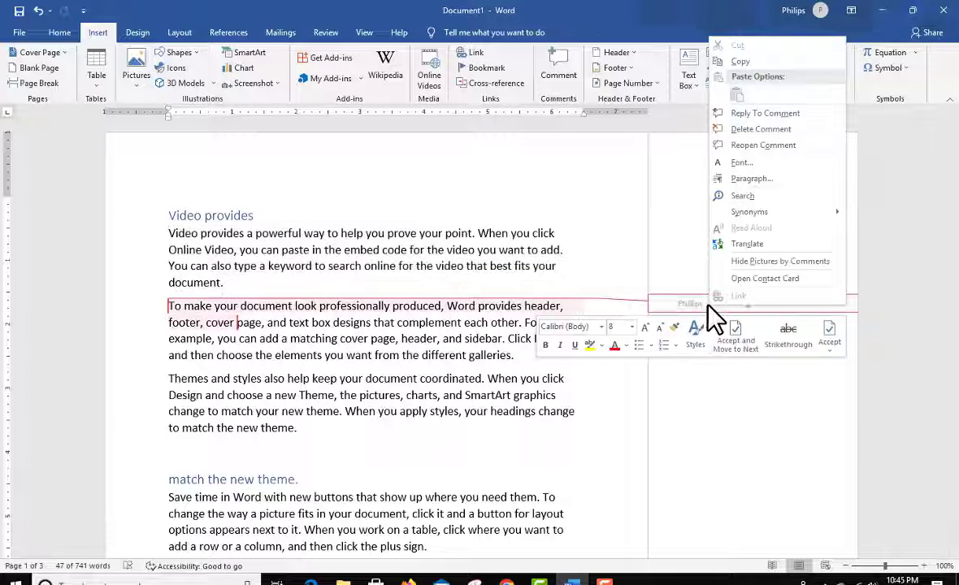
click(777, 130)
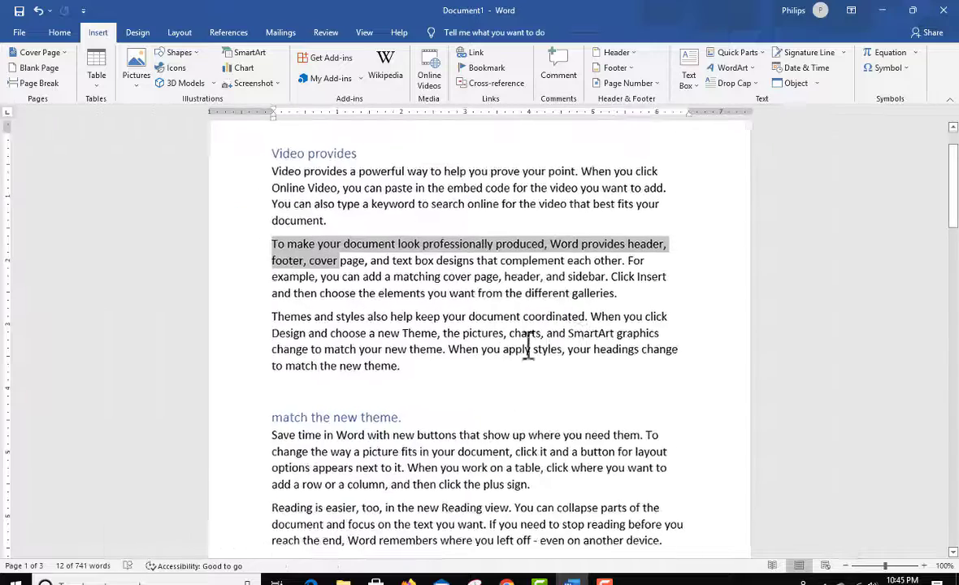
scroll(609, 314, up, 2)
click(528, 307)
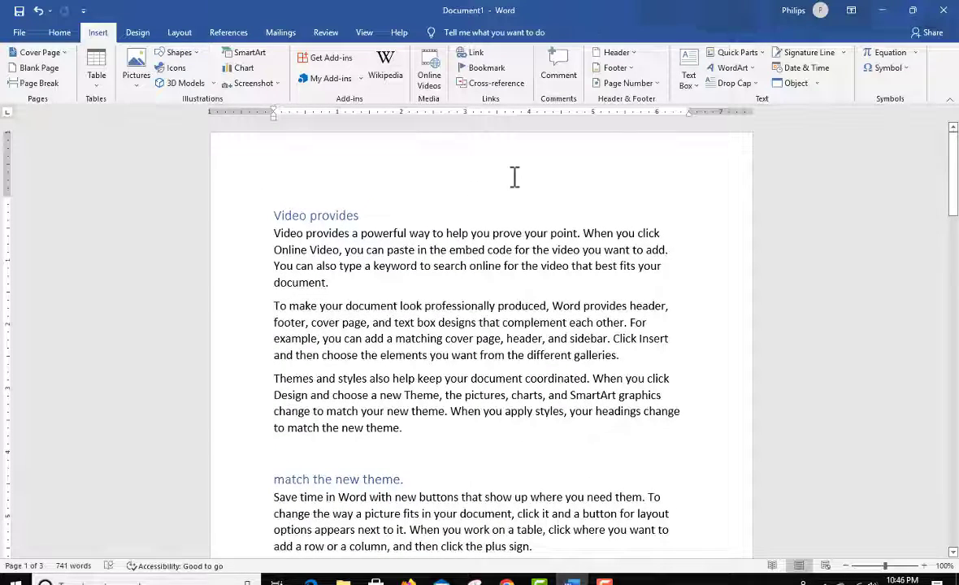
Step: Open the header area of page 1 for editing and return to the body text
scroll(615, 249, down, 5)
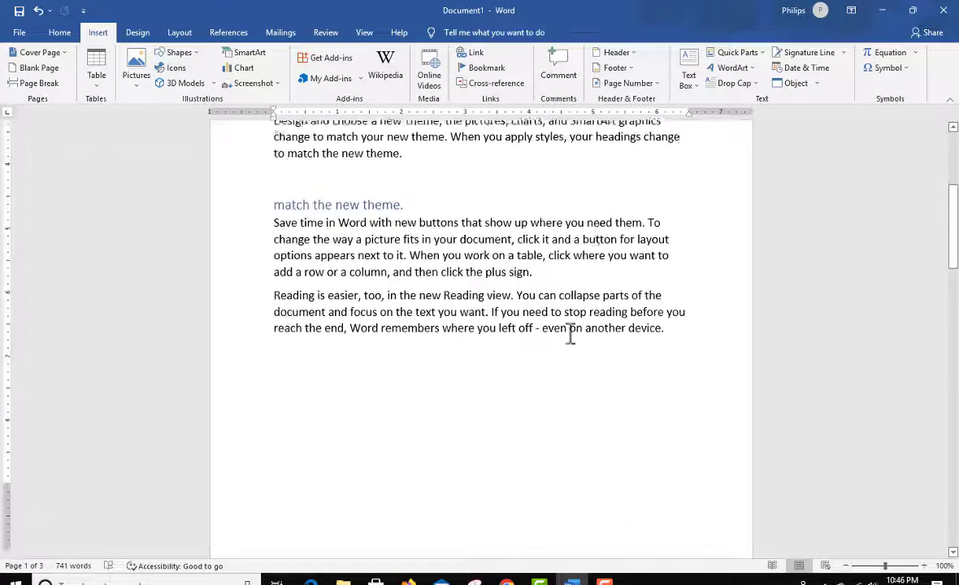
scroll(646, 250, up, 5)
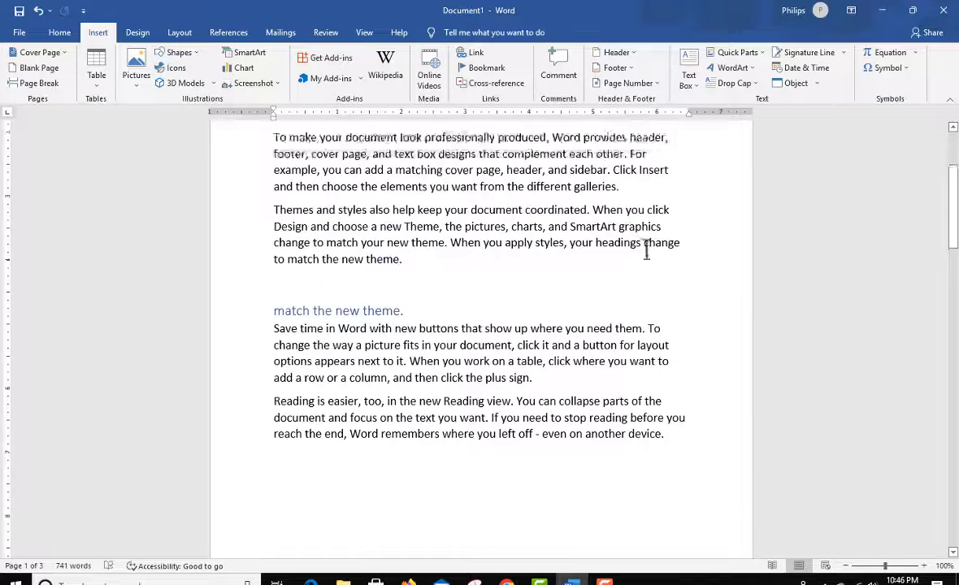
double_click(506, 156)
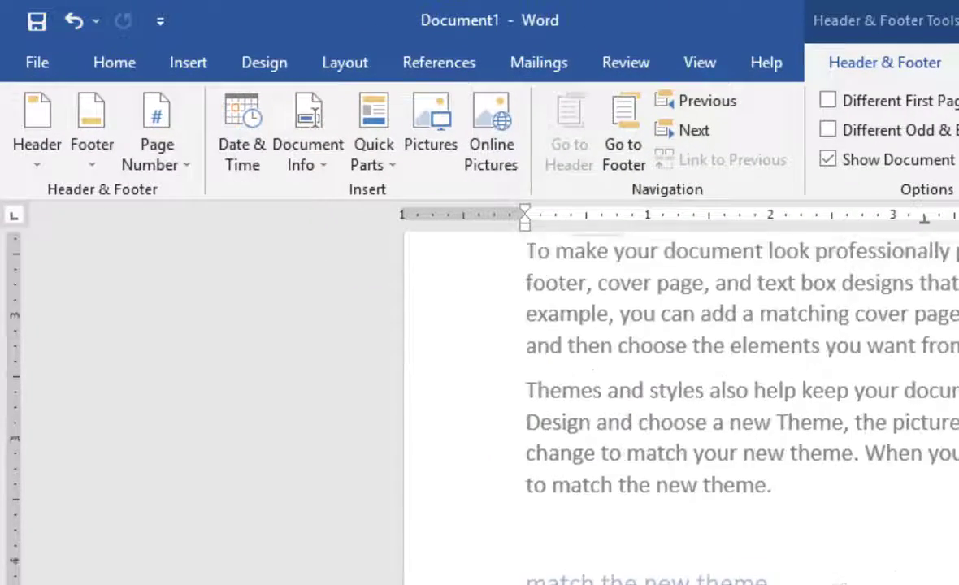
scroll(921, 455, up, 3)
double_click(914, 451)
Step: Open the footer area of page 1 for editing, return to the body text and go back to the start of the page
scroll(695, 375, down, 6)
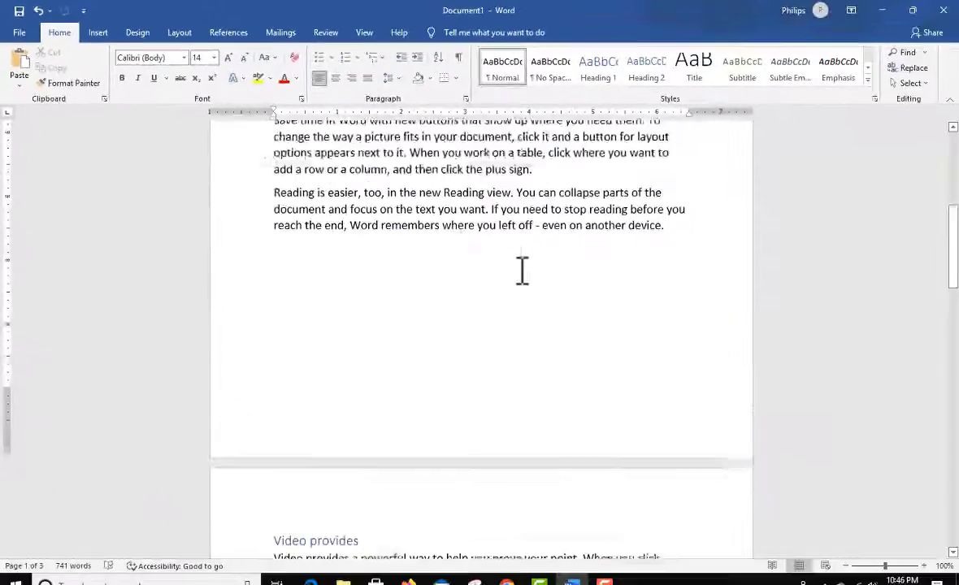
scroll(522, 271, down, 2)
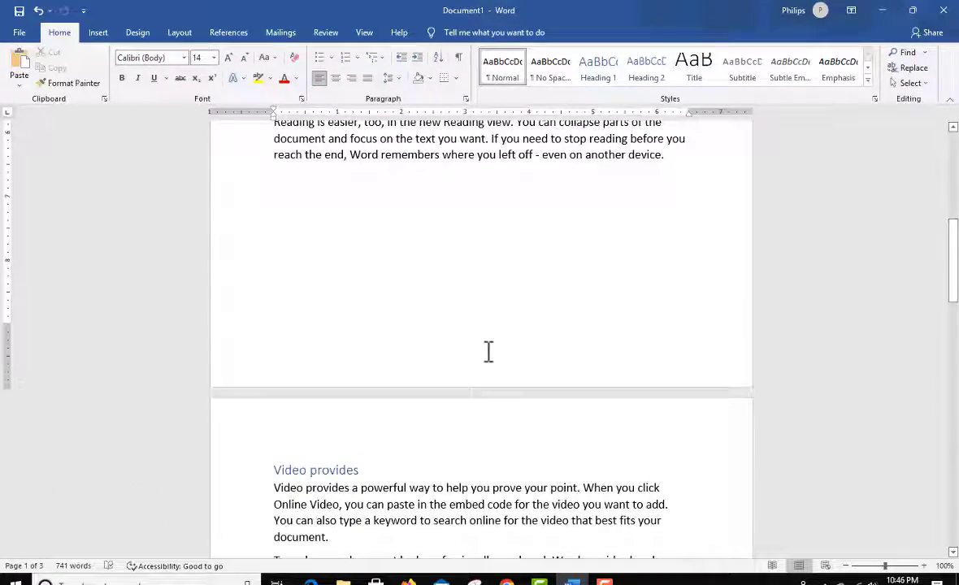
double_click(489, 358)
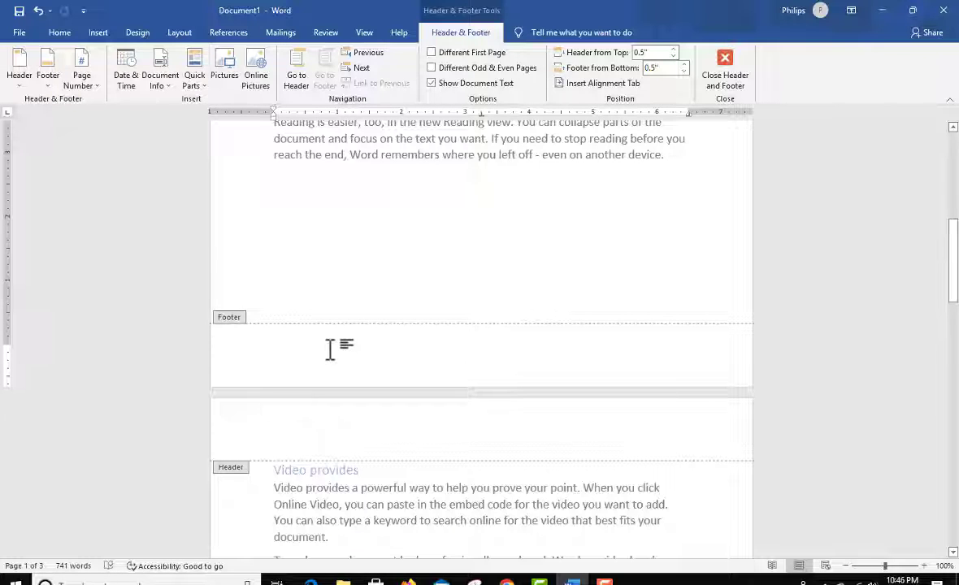
double_click(469, 209)
scroll(488, 207, up, 5)
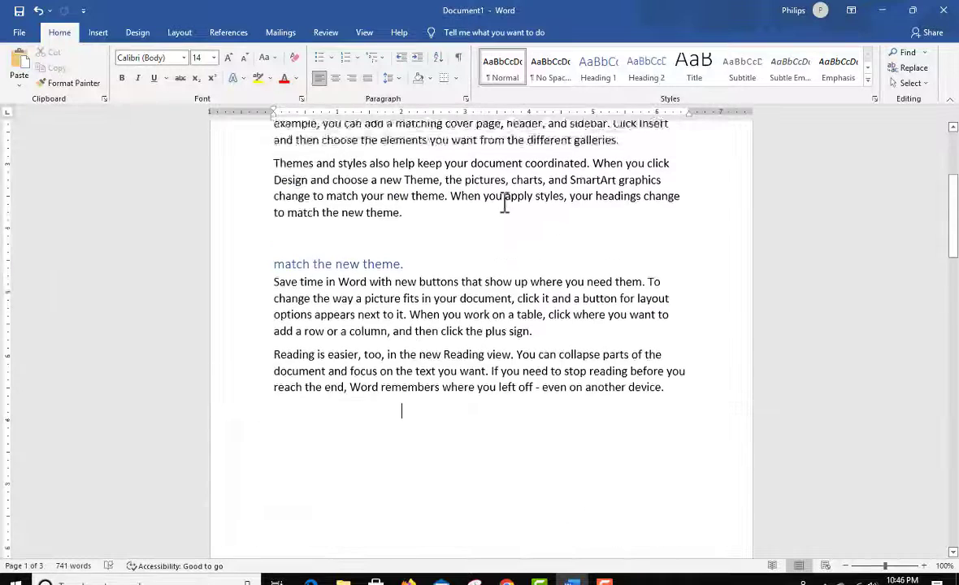
scroll(503, 207, up, 4)
Step: Insert the built-in Facet (Even Page) header, review it across the document's pages and close header editing
click(98, 34)
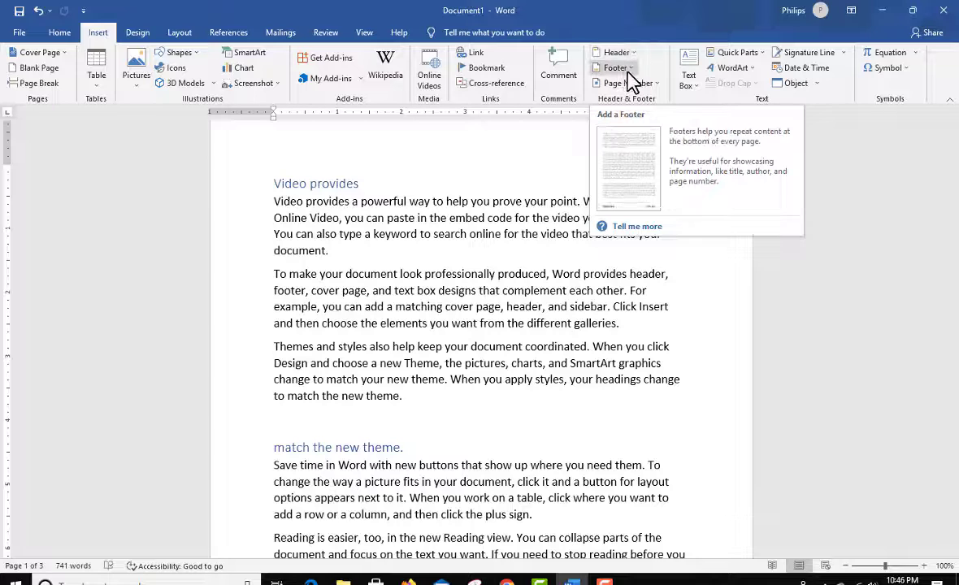
click(634, 53)
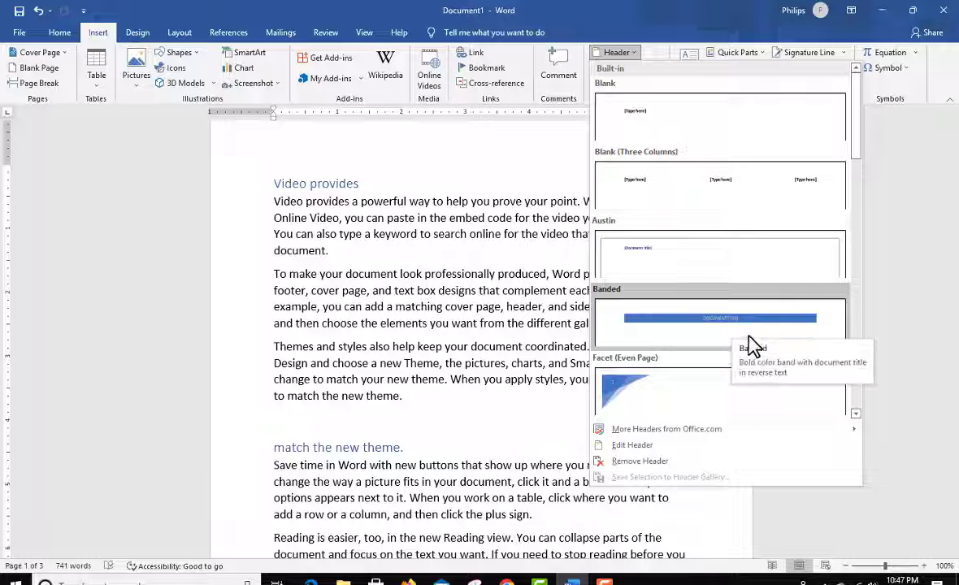
click(685, 412)
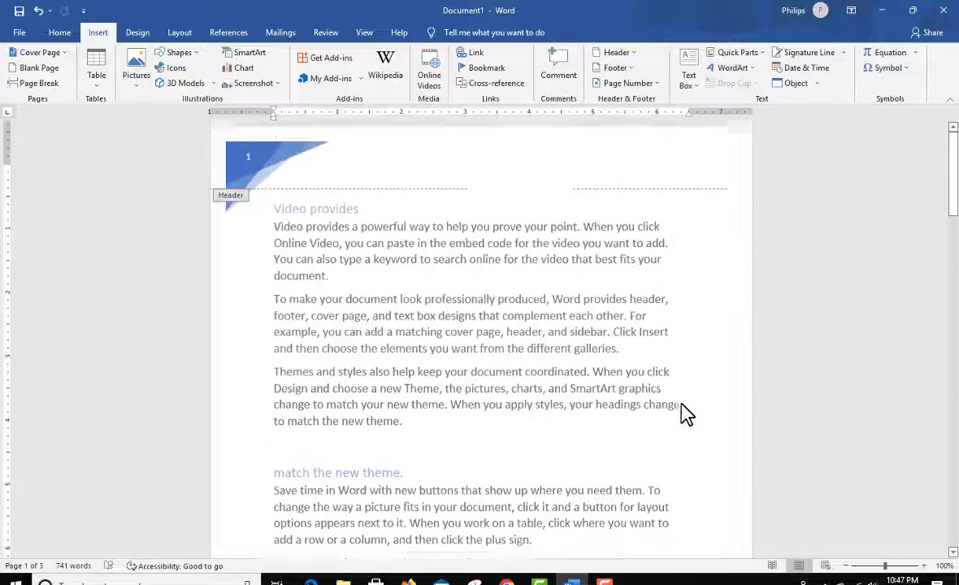
scroll(456, 261, down, 10)
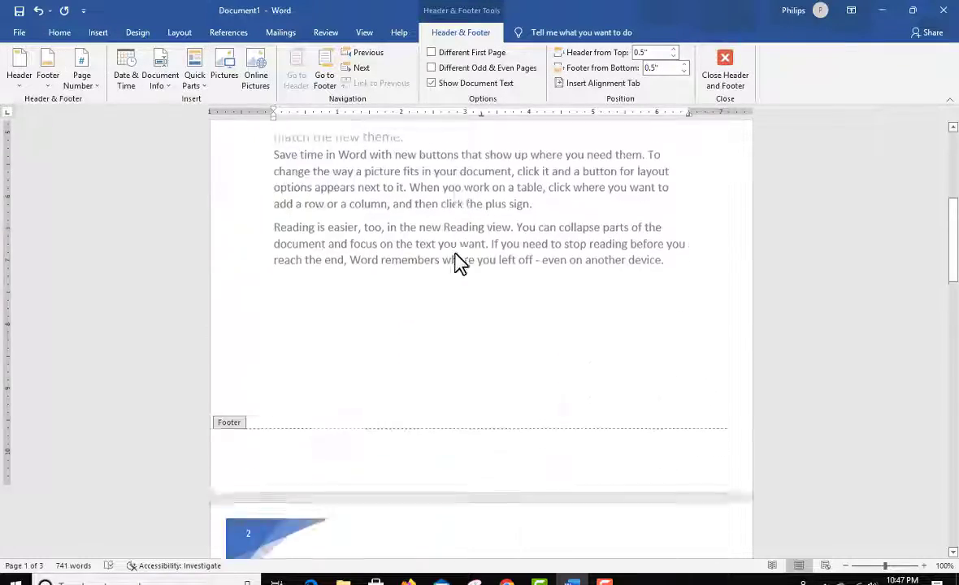
scroll(455, 262, down, 4)
scroll(456, 263, up, 4)
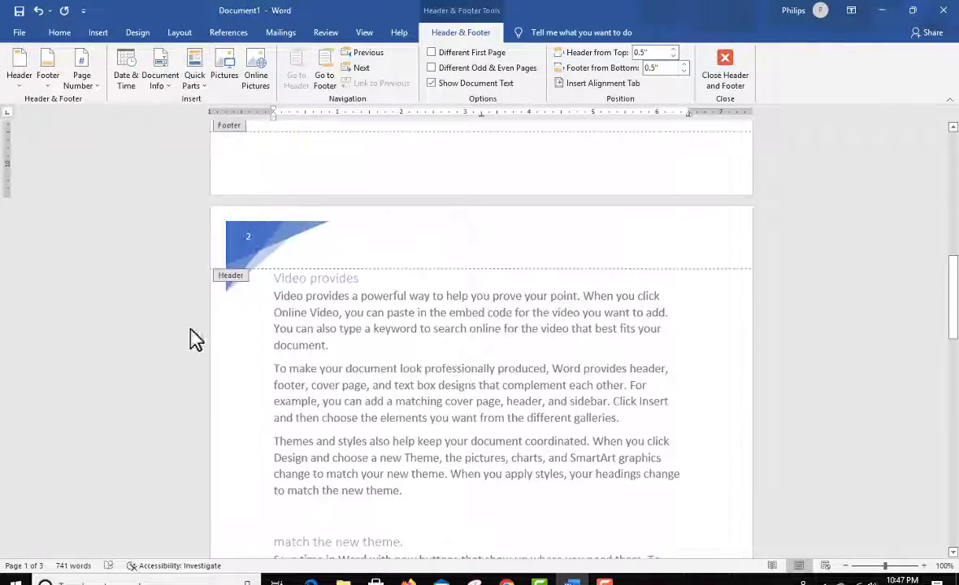
scroll(309, 213, down, 1)
scroll(307, 203, down, 16)
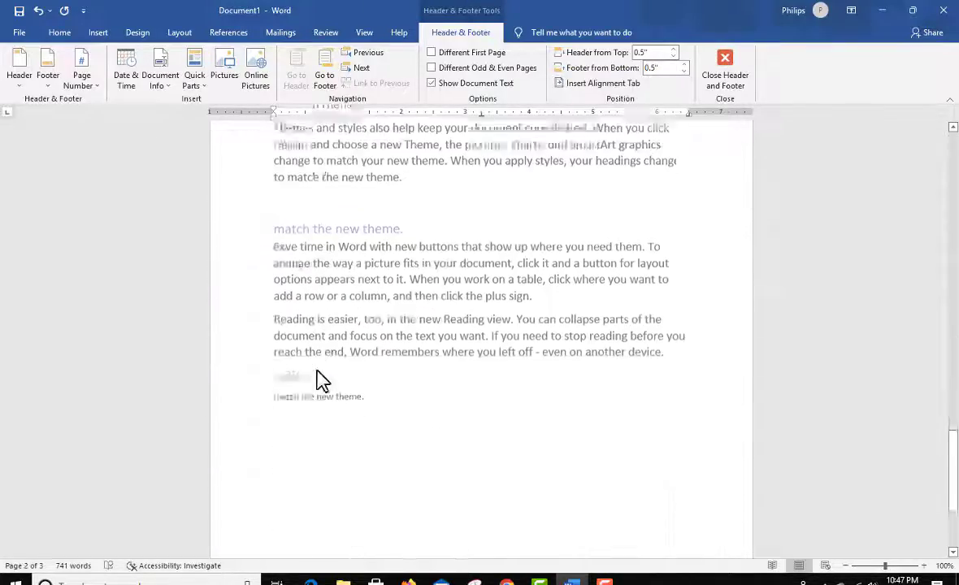
scroll(498, 202, up, 10)
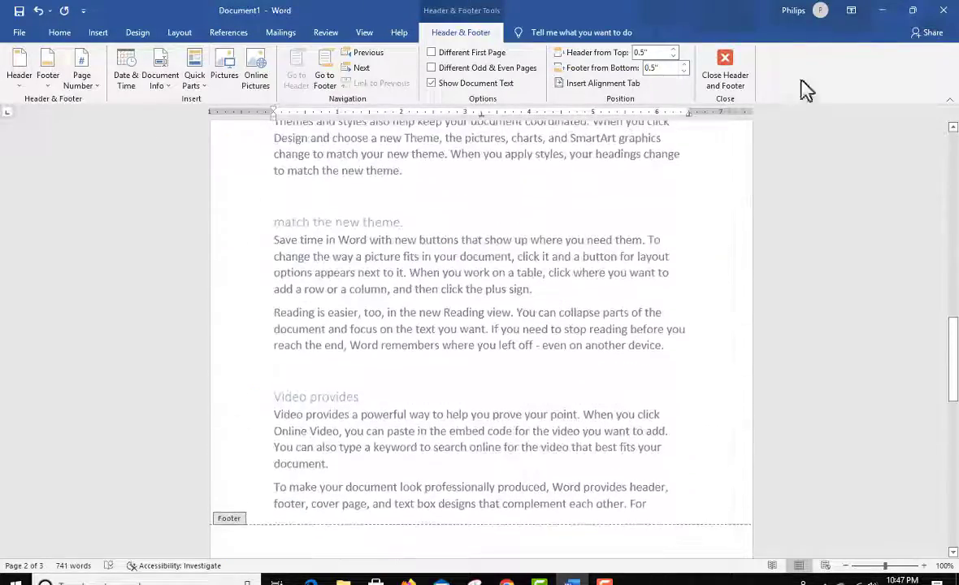
click(728, 65)
Step: Reopen the inserted Facet header on page 1 for editing and return to the body text
scroll(486, 300, down, 3)
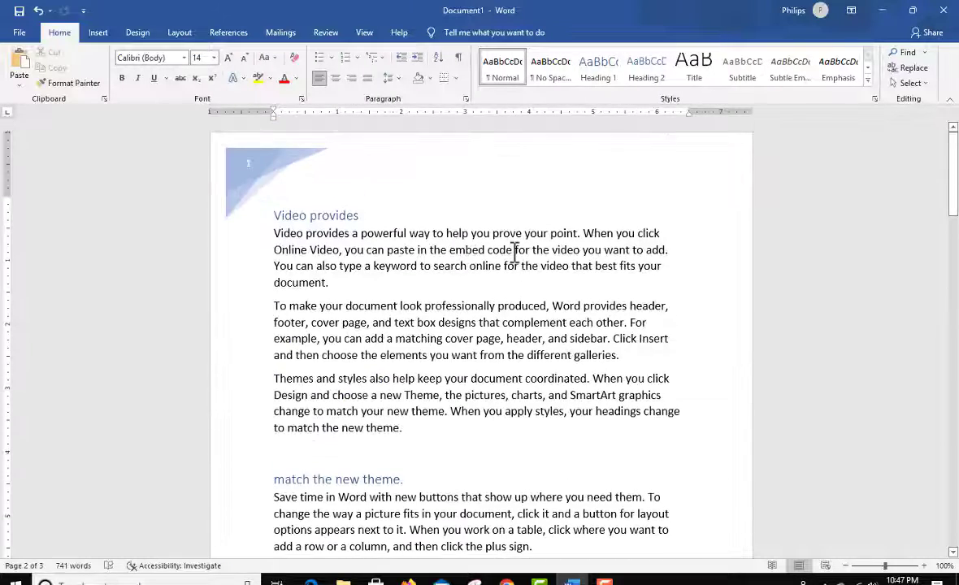
click(257, 199)
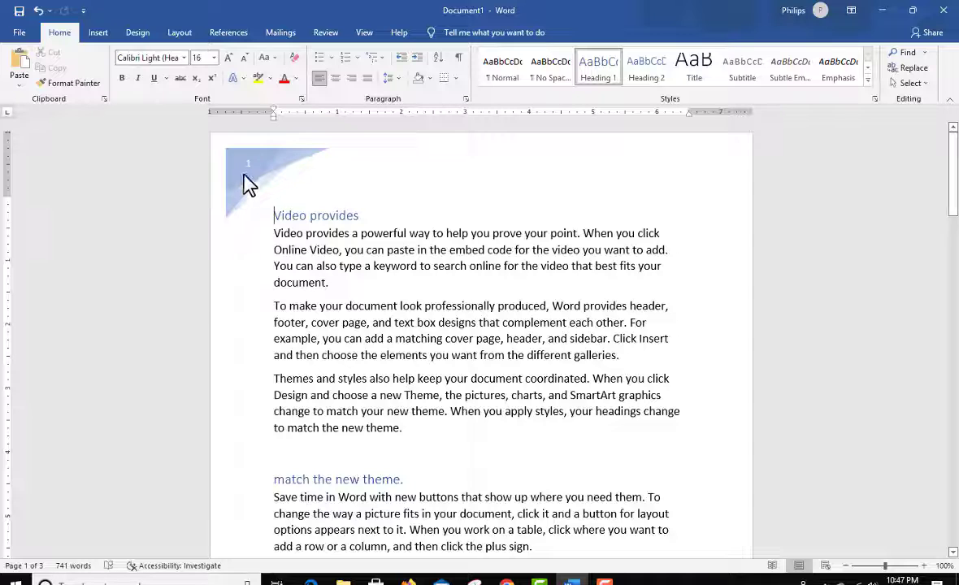
double_click(322, 168)
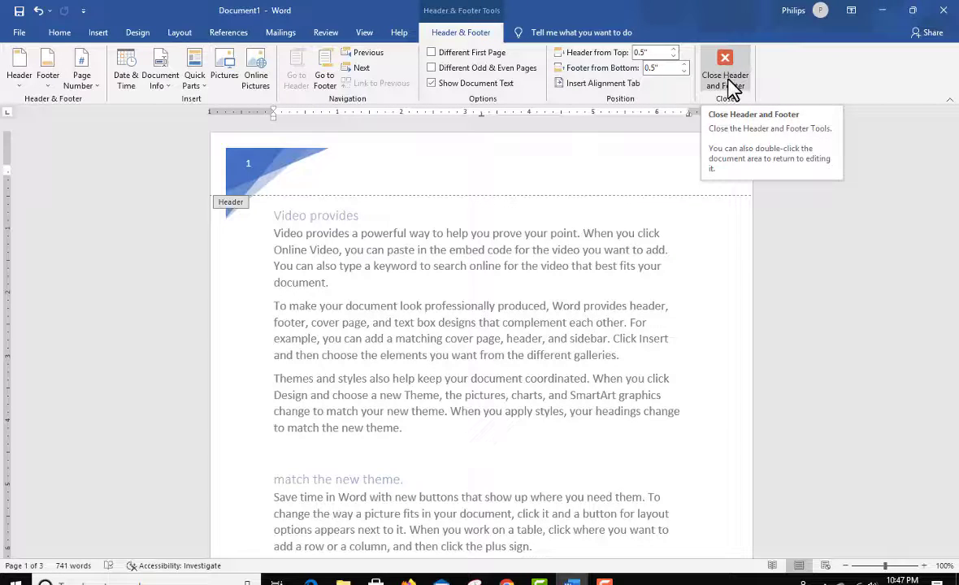
double_click(491, 393)
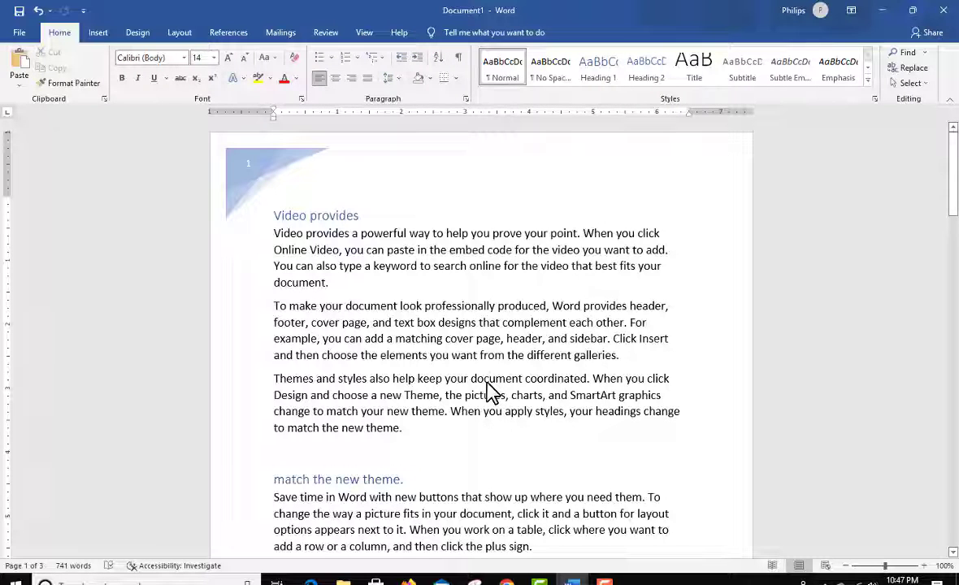
Step: Insert the built-in Banded footer, leave footer editing and review the footer across the document's pages
click(96, 34)
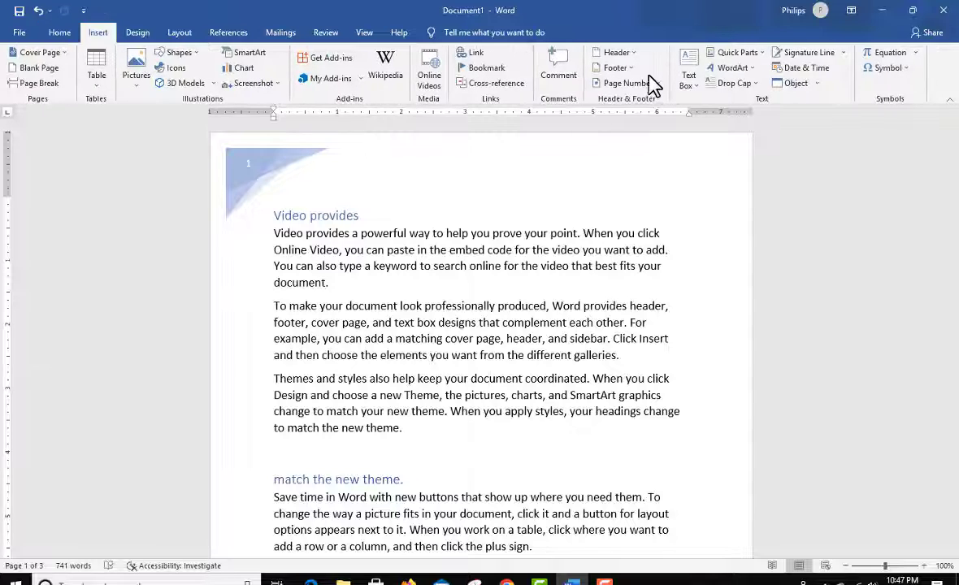
click(632, 70)
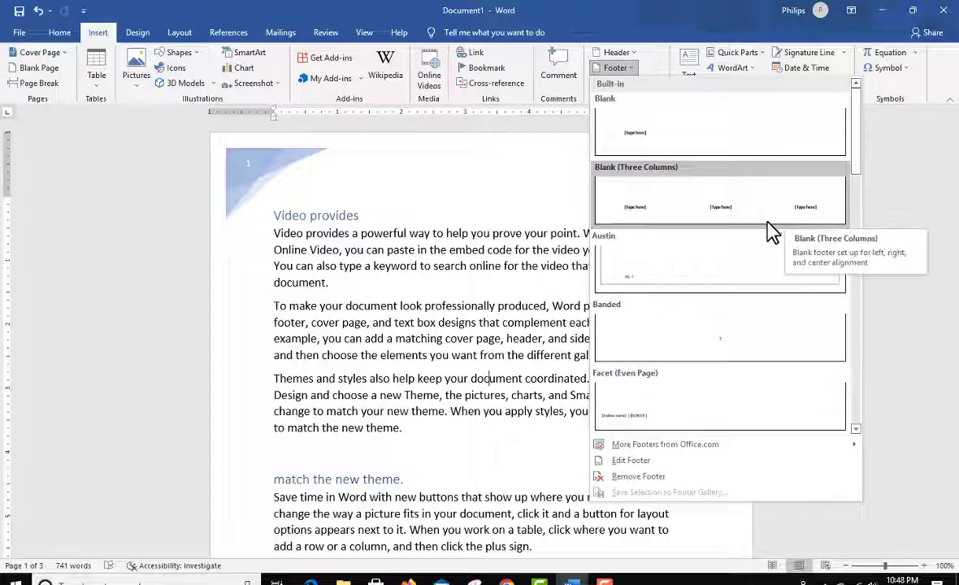
click(728, 340)
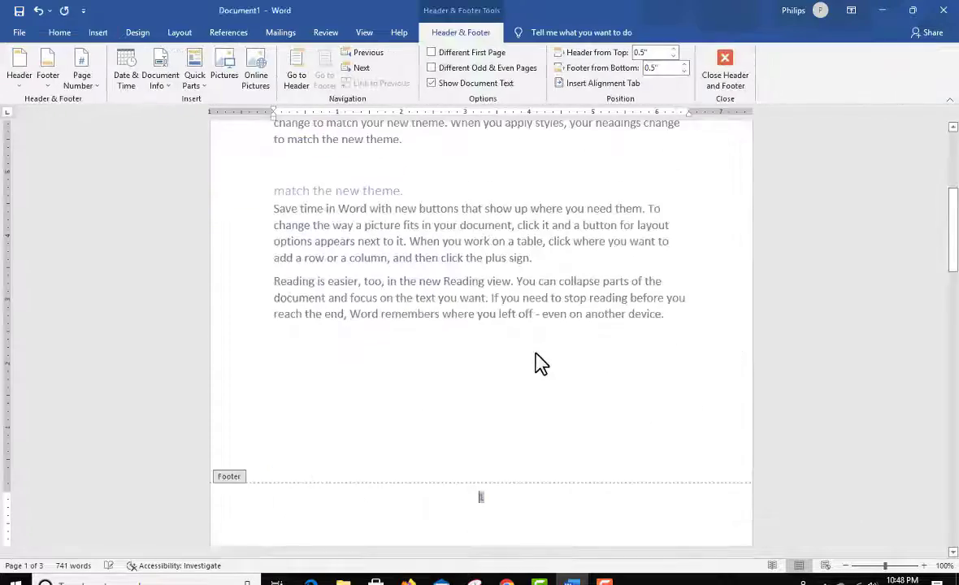
double_click(520, 181)
scroll(560, 309, down, 10)
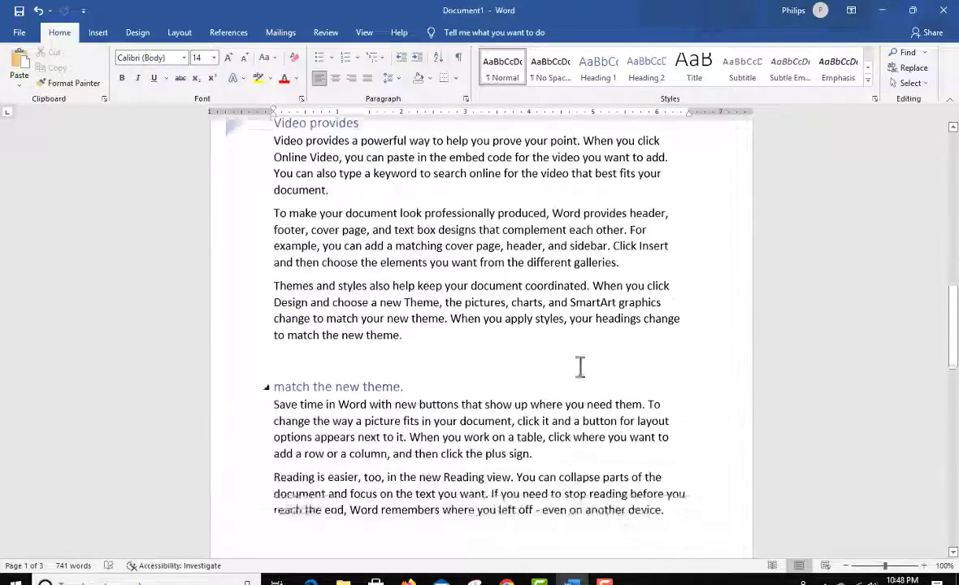
scroll(591, 325, down, 10)
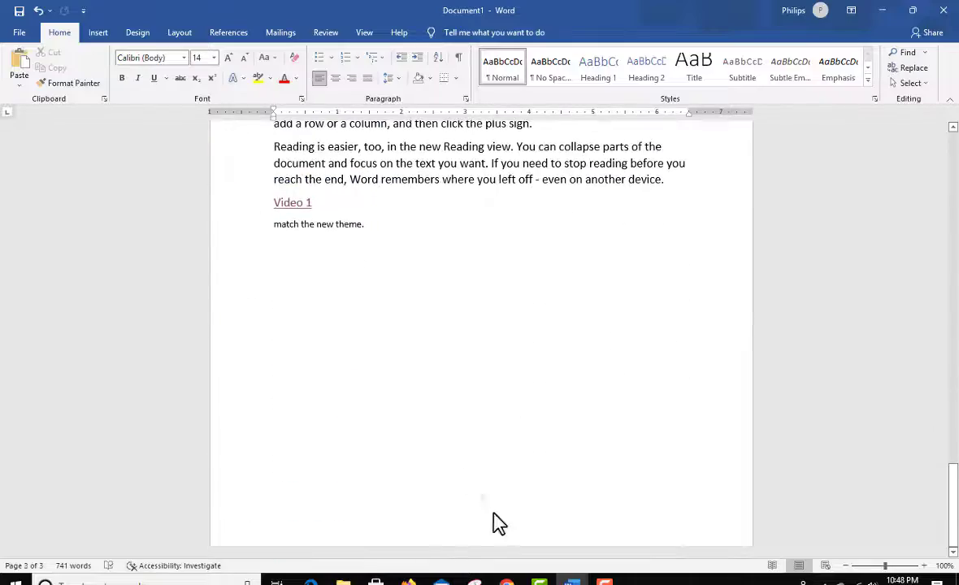
scroll(586, 309, up, 3)
scroll(582, 276, up, 20)
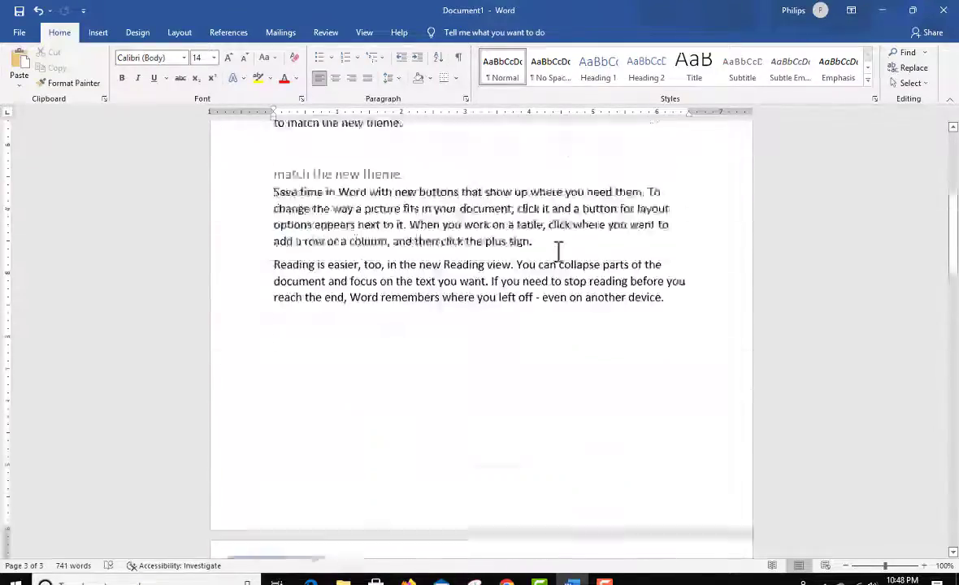
Step: Undo the Facet header and Banded footer insertions, check the pages and return to the start of page 1
scroll(558, 254, up, 1)
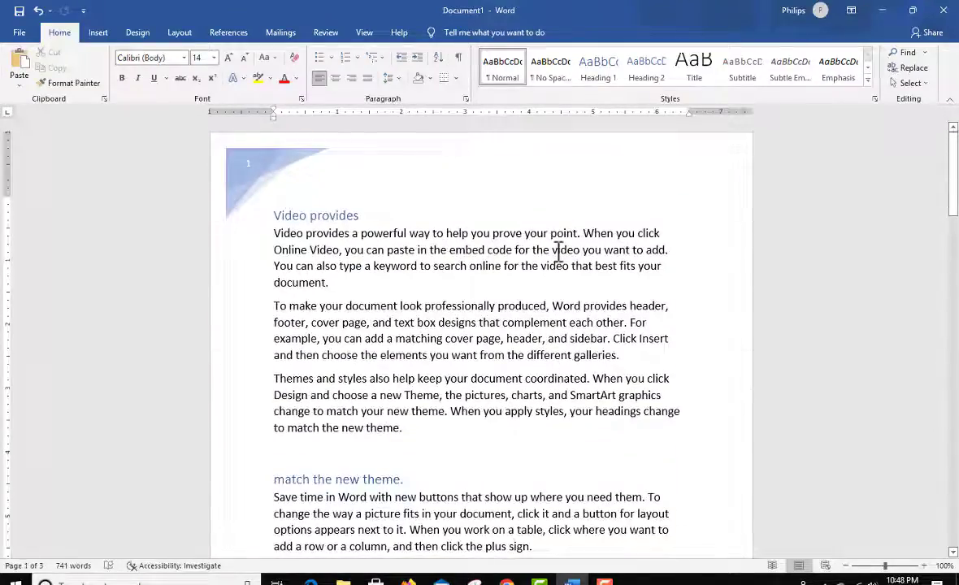
scroll(403, 195, down, 4)
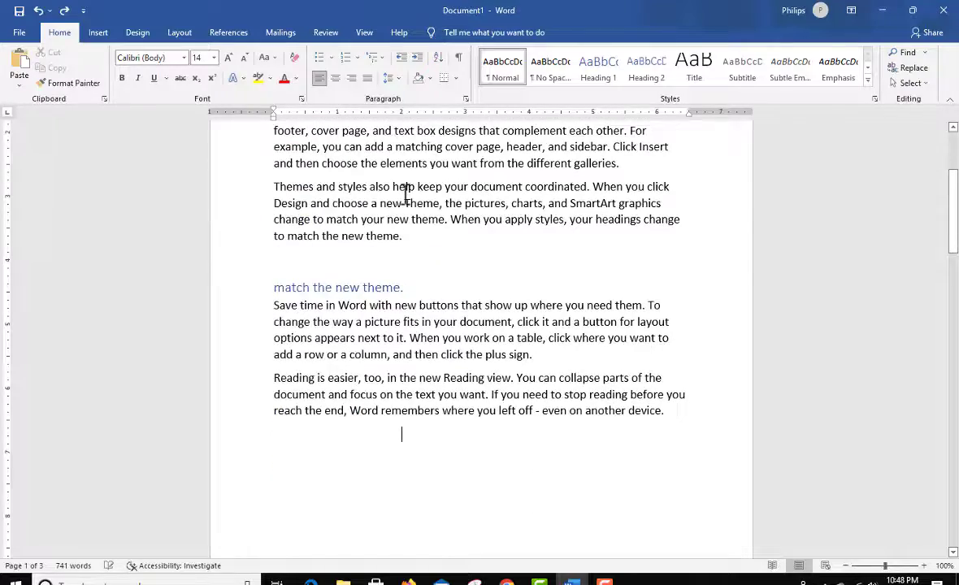
scroll(410, 195, up, 5)
scroll(546, 340, down, 2)
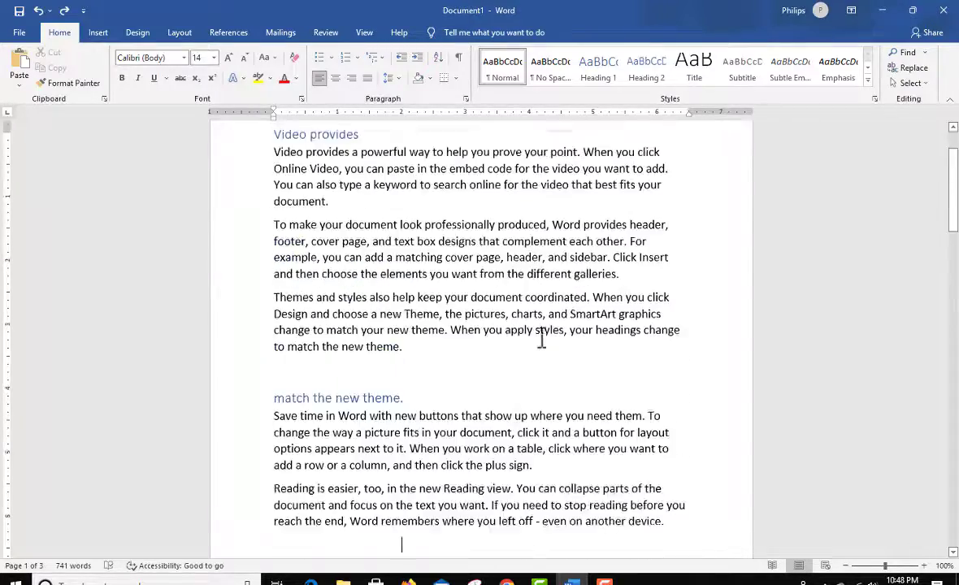
scroll(542, 340, up, 2)
Step: Insert Plain Number 2 page numbers at the bottom of the page, check them through the document and close footer editing
click(98, 32)
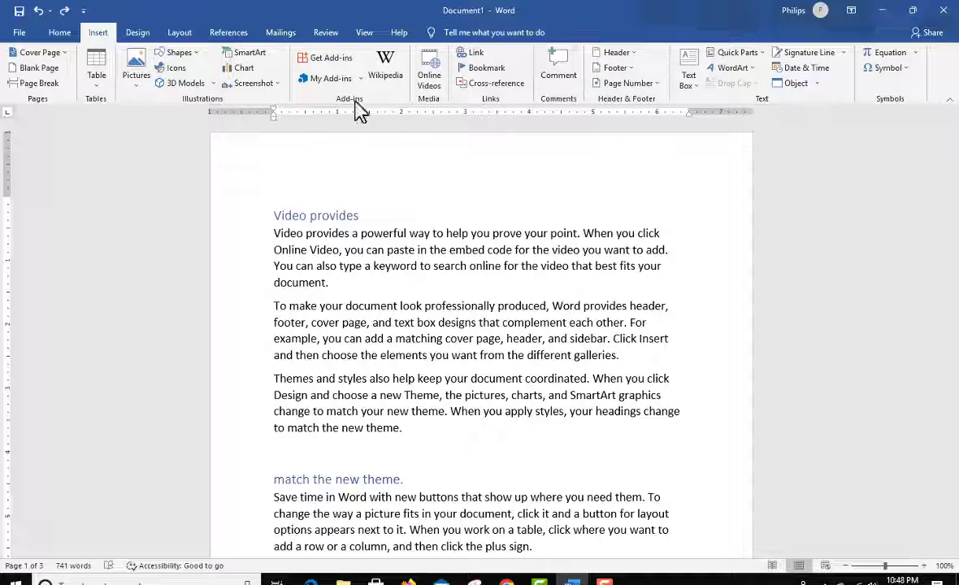
click(660, 85)
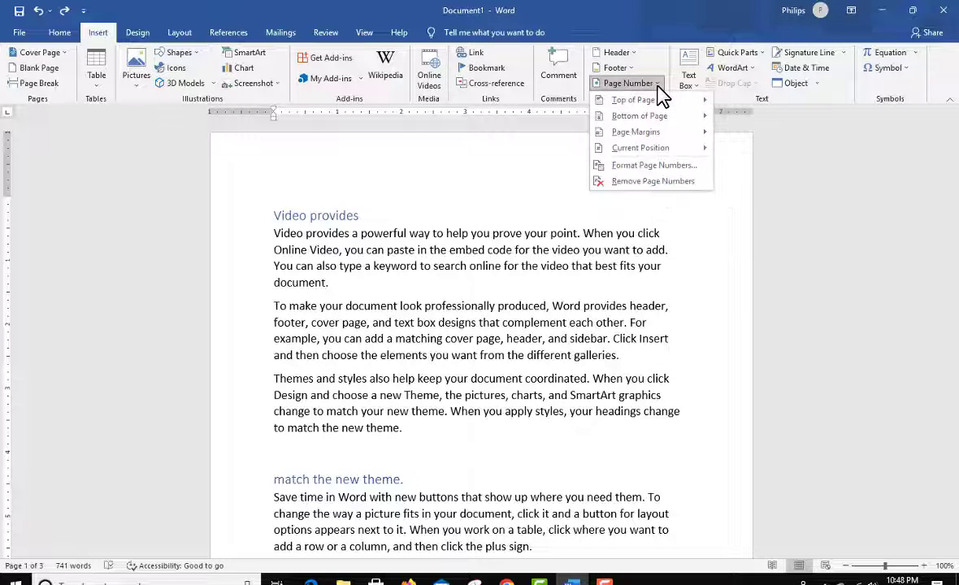
mouse_move(667, 104)
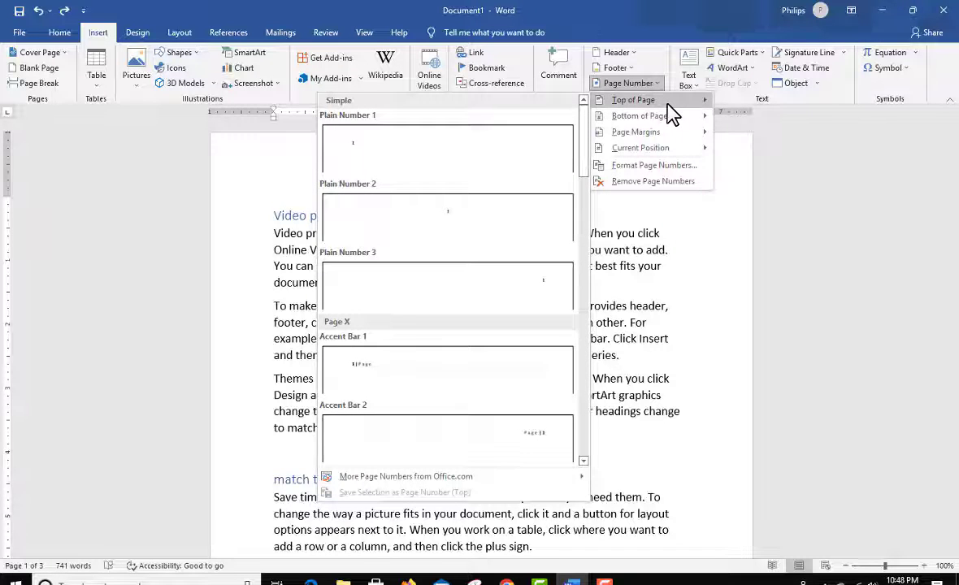
mouse_move(674, 138)
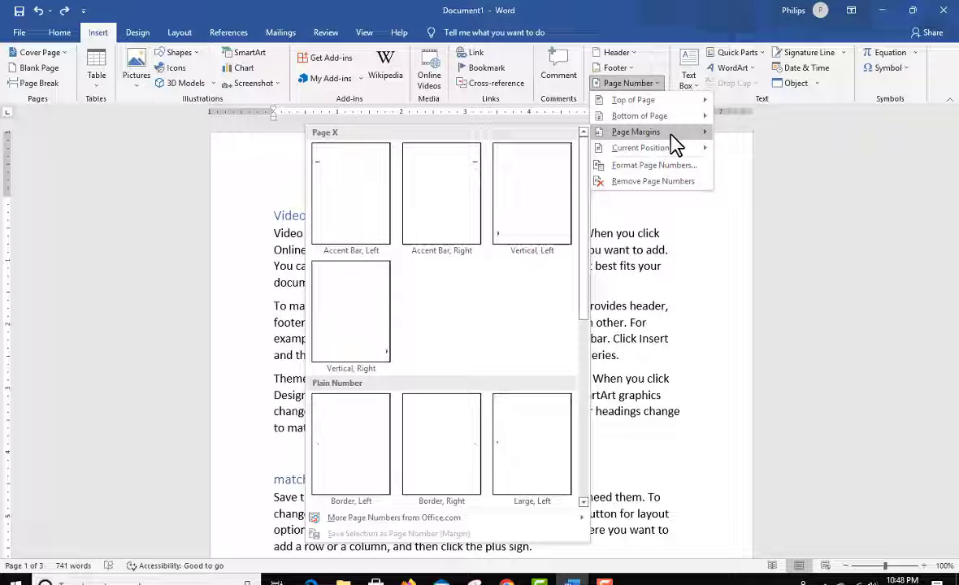
mouse_move(695, 122)
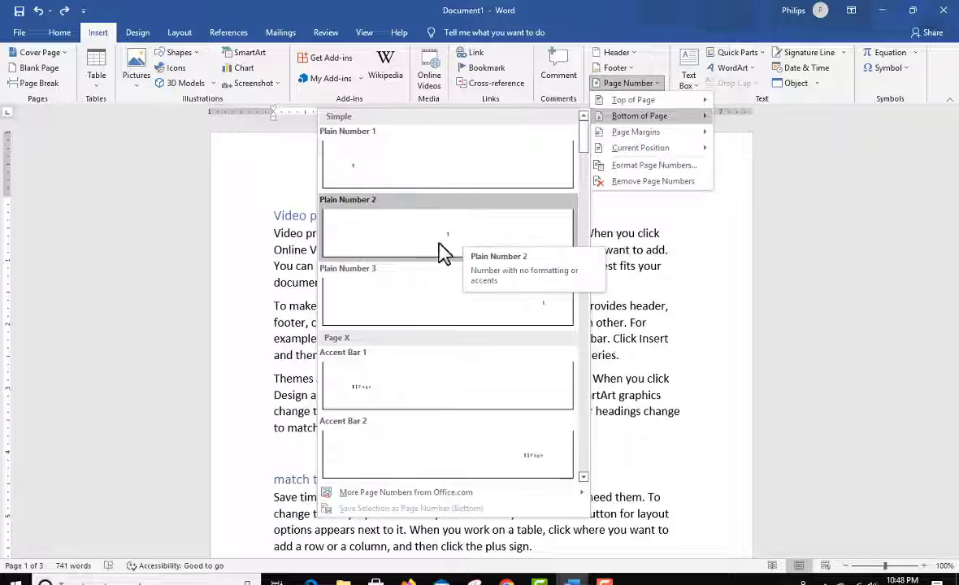
click(460, 244)
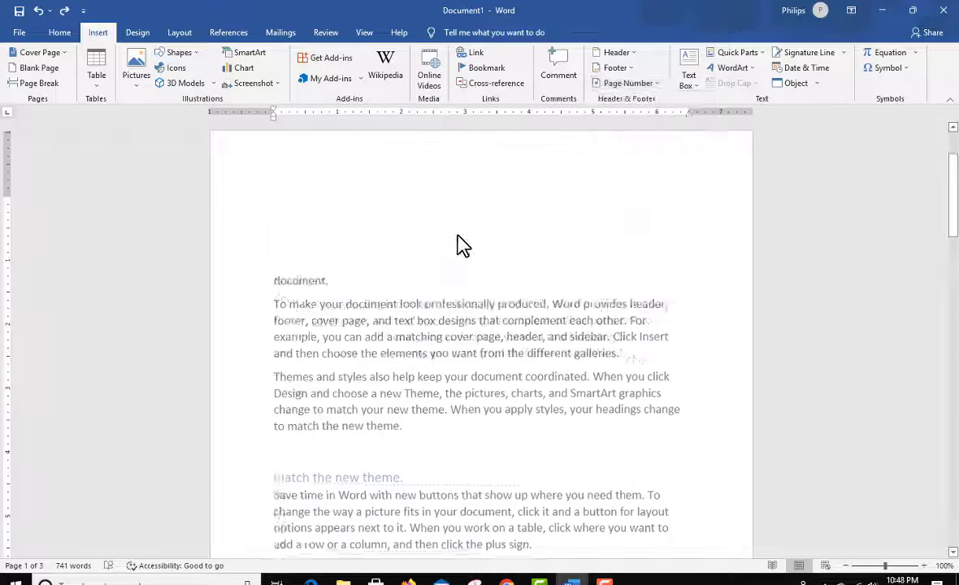
scroll(595, 370, down, 8)
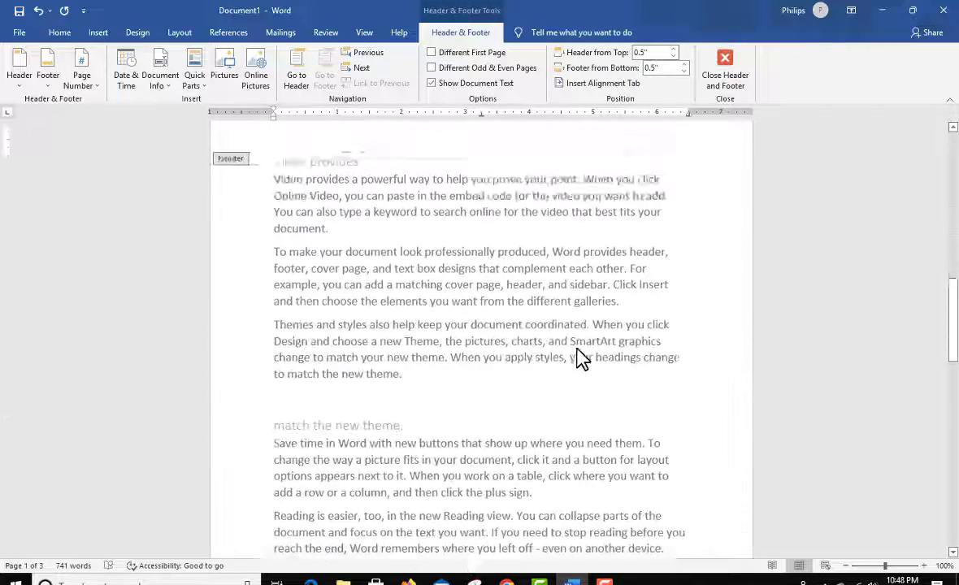
scroll(581, 357, down, 5)
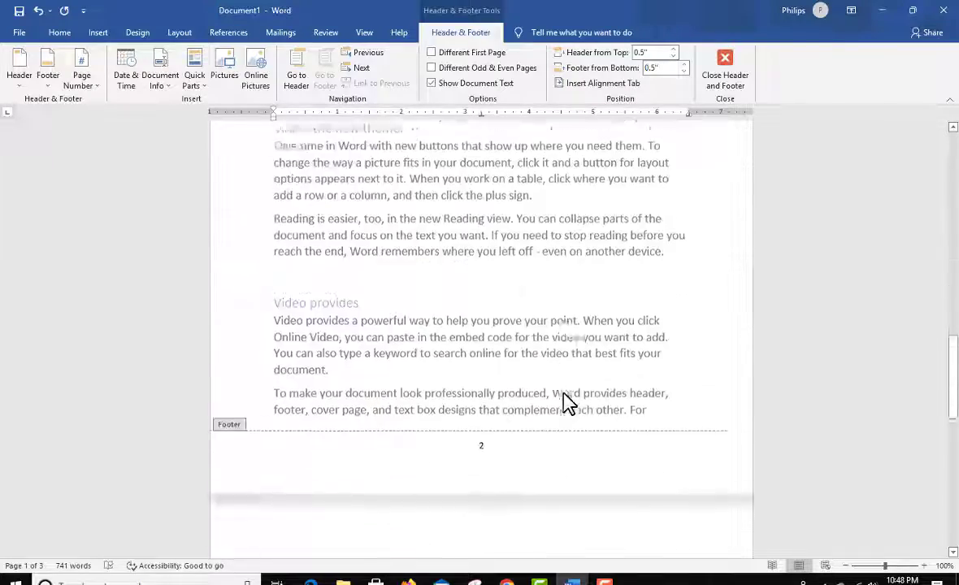
scroll(569, 402, down, 10)
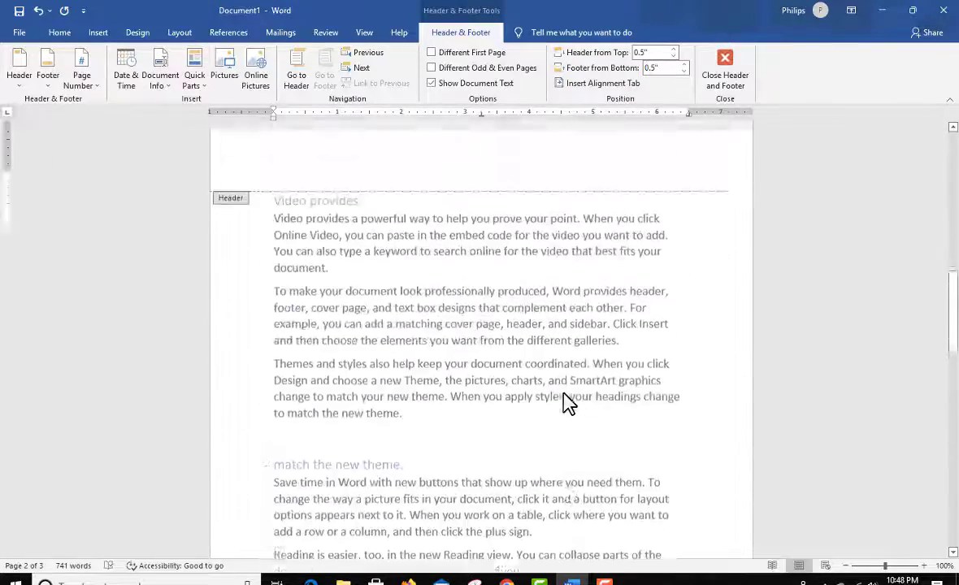
scroll(569, 402, down, 8)
scroll(698, 231, up, 3)
click(726, 66)
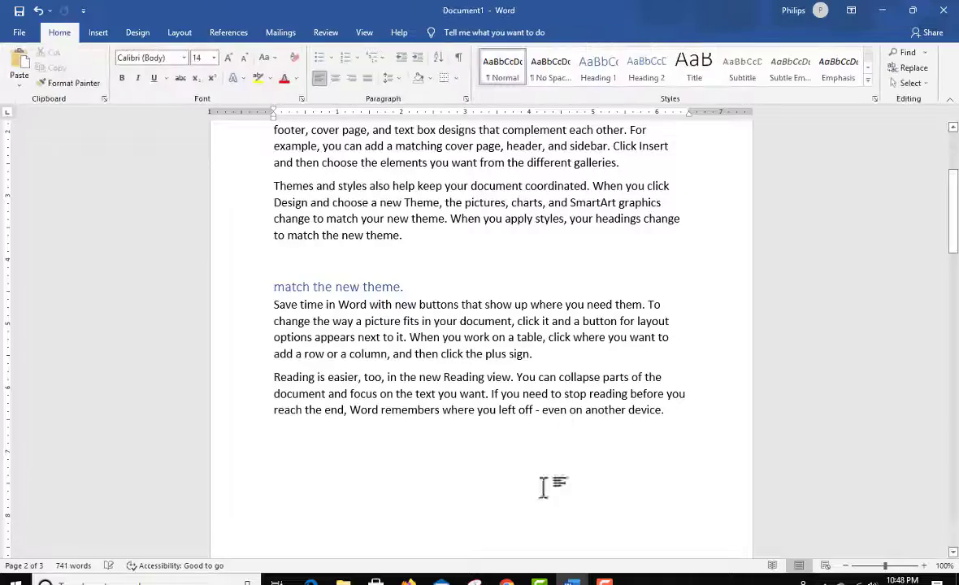
Step: Review the centred page numbers at the bottom of each page and return to the start of the document
scroll(511, 377, down, 4)
scroll(511, 377, up, 6)
scroll(510, 378, down, 6)
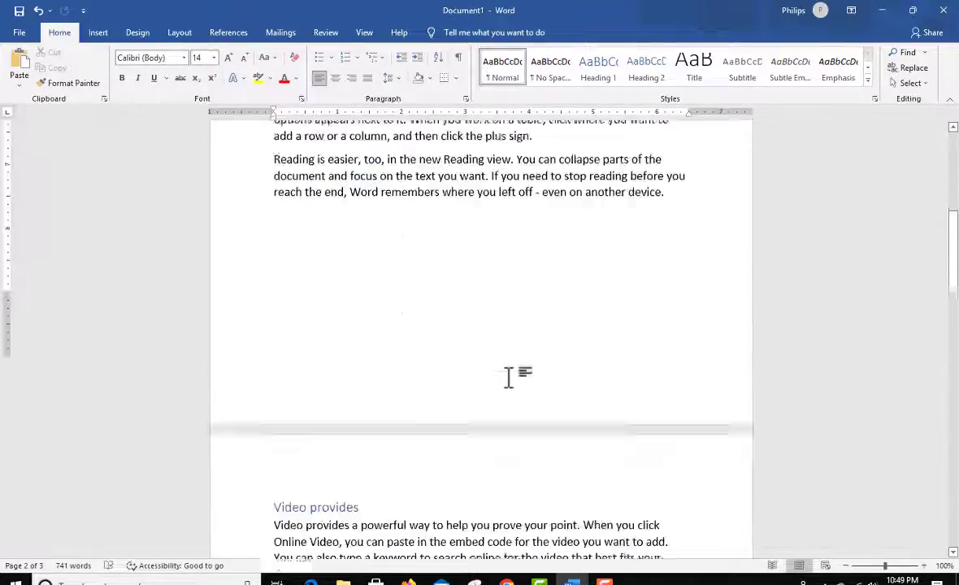
scroll(508, 376, down, 2)
scroll(487, 311, down, 10)
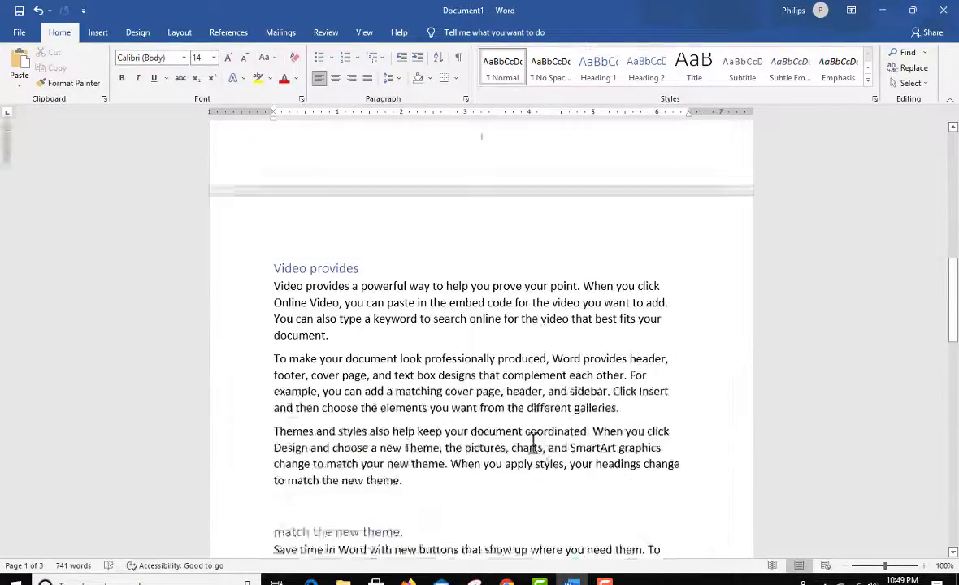
scroll(488, 407, down, 9)
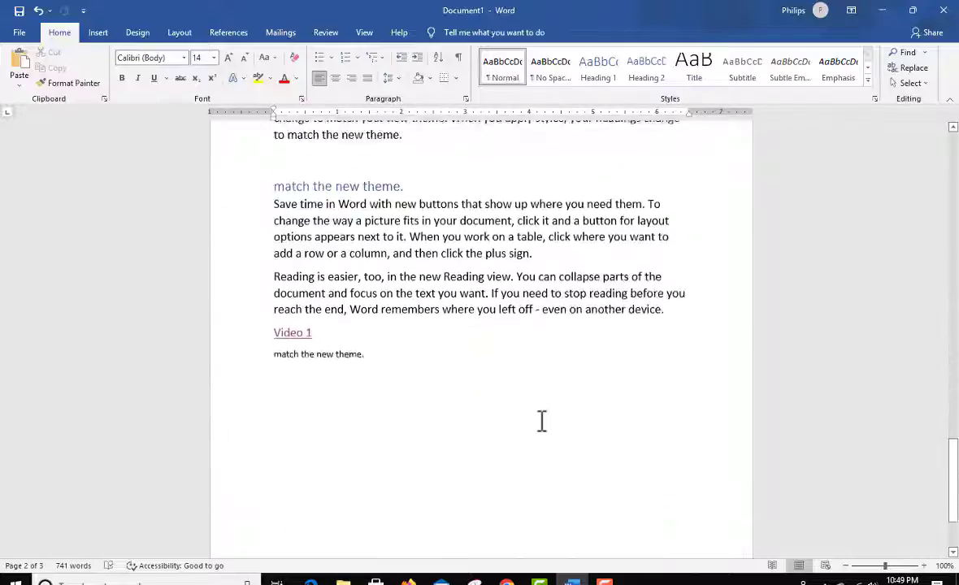
scroll(520, 504, up, 10)
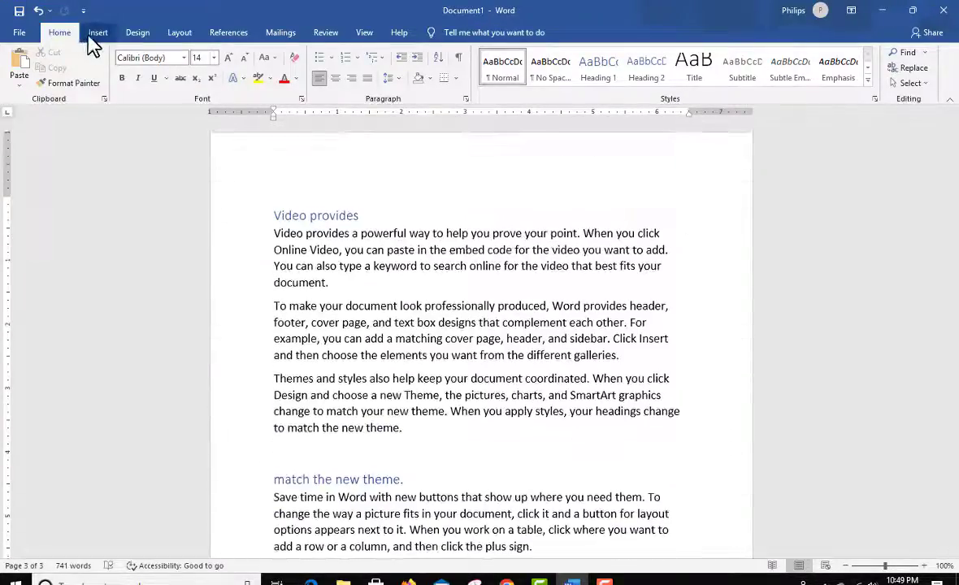
Step: Set the page number format to i, ii, iii, … and review the numbering across all pages
click(97, 33)
click(653, 84)
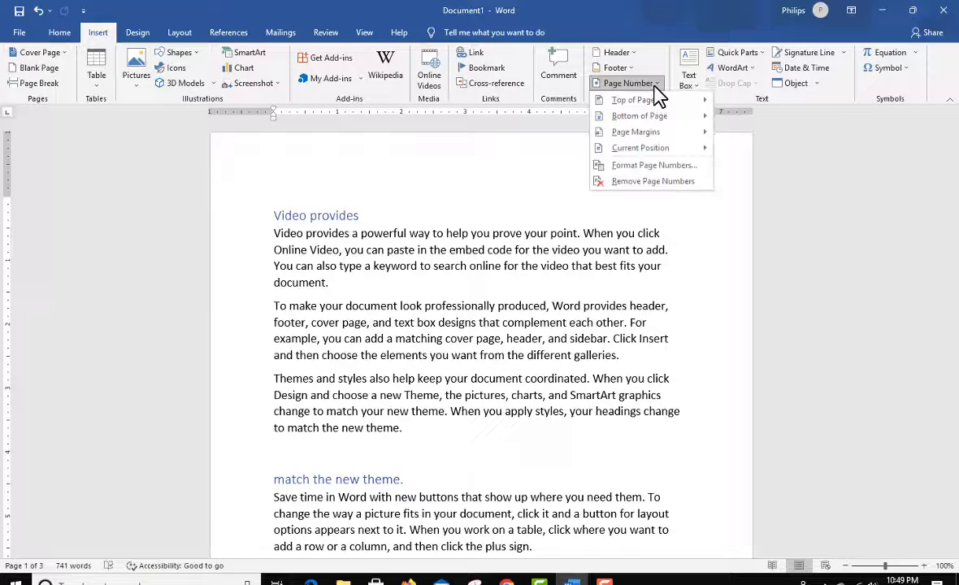
click(654, 166)
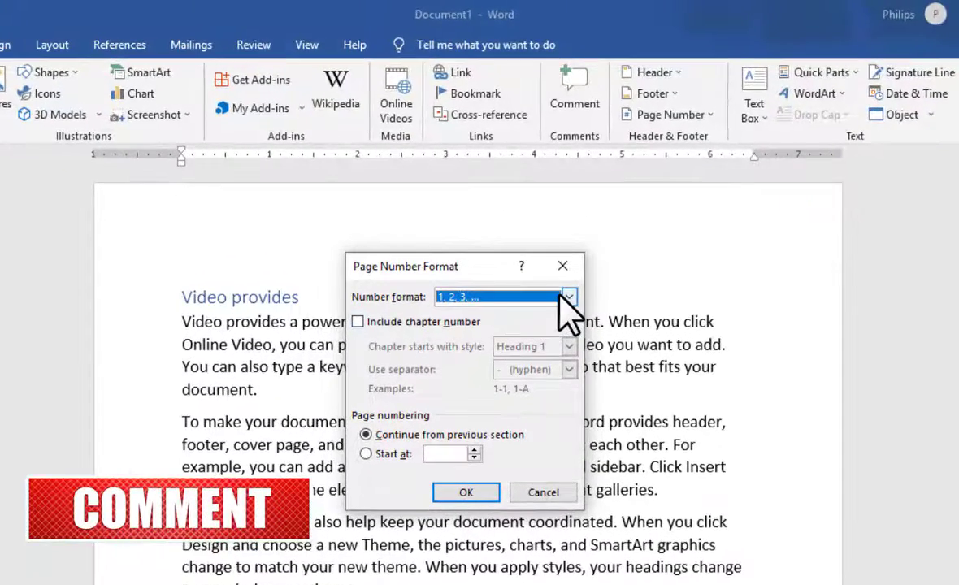
click(554, 215)
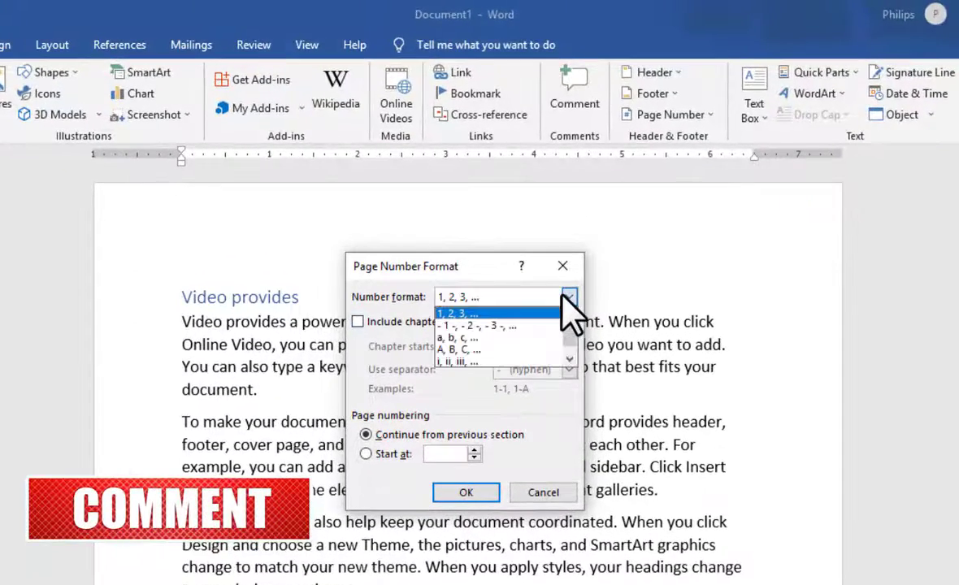
click(481, 361)
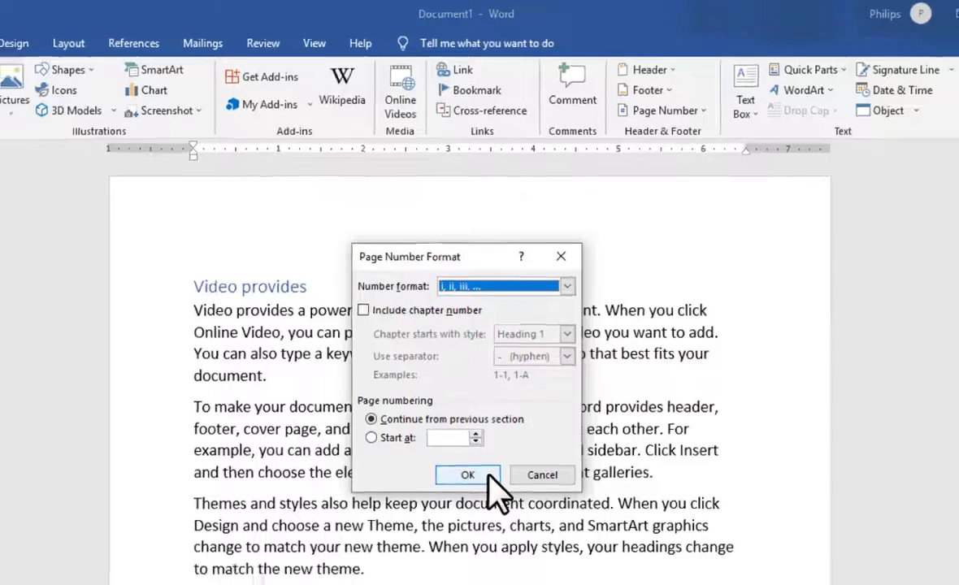
click(468, 474)
scroll(555, 399, down, 10)
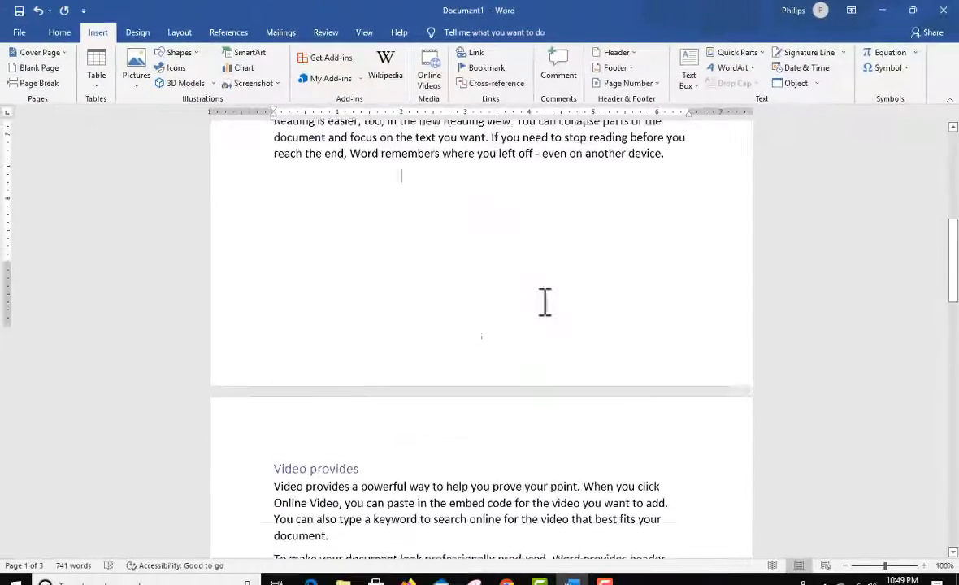
scroll(611, 332, down, 15)
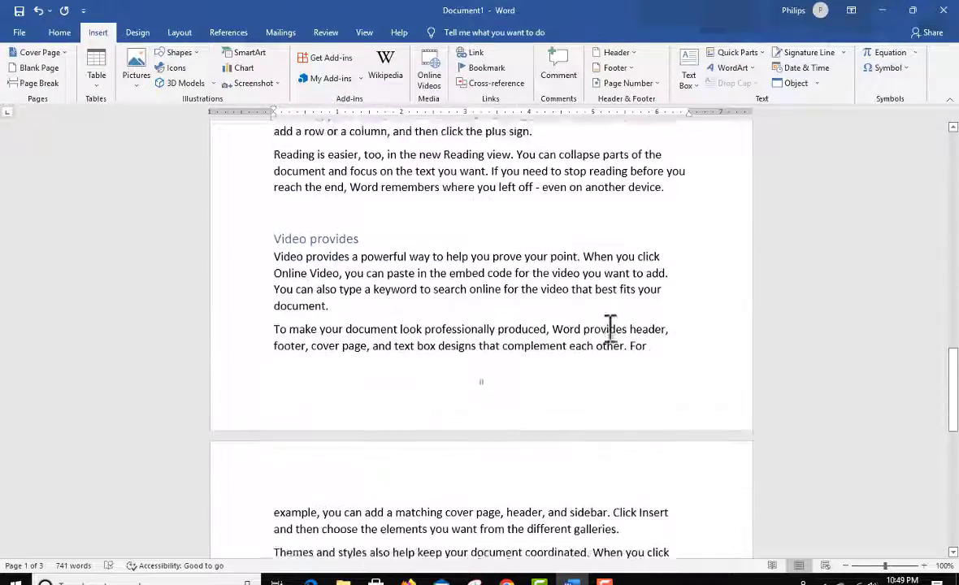
scroll(481, 354, down, 10)
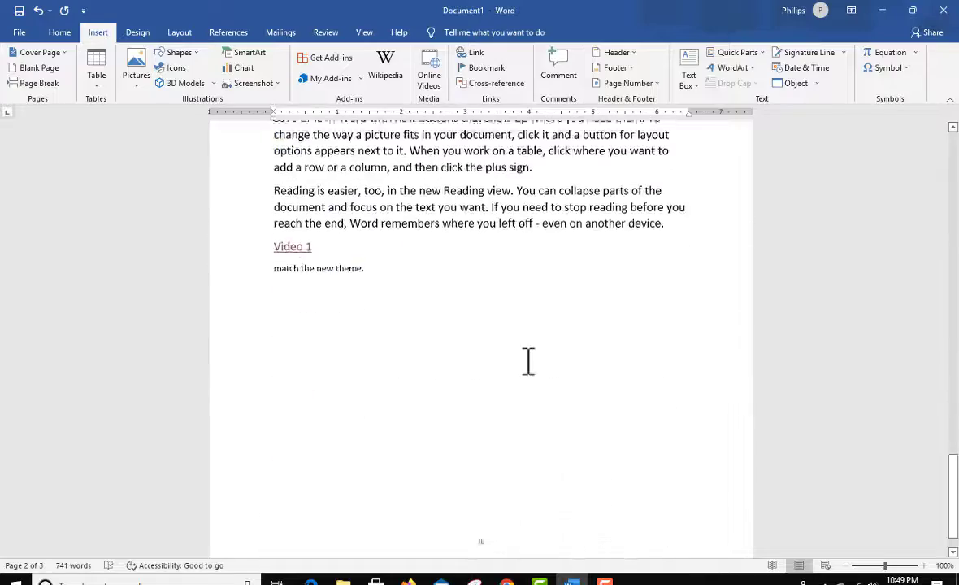
scroll(564, 327, up, 20)
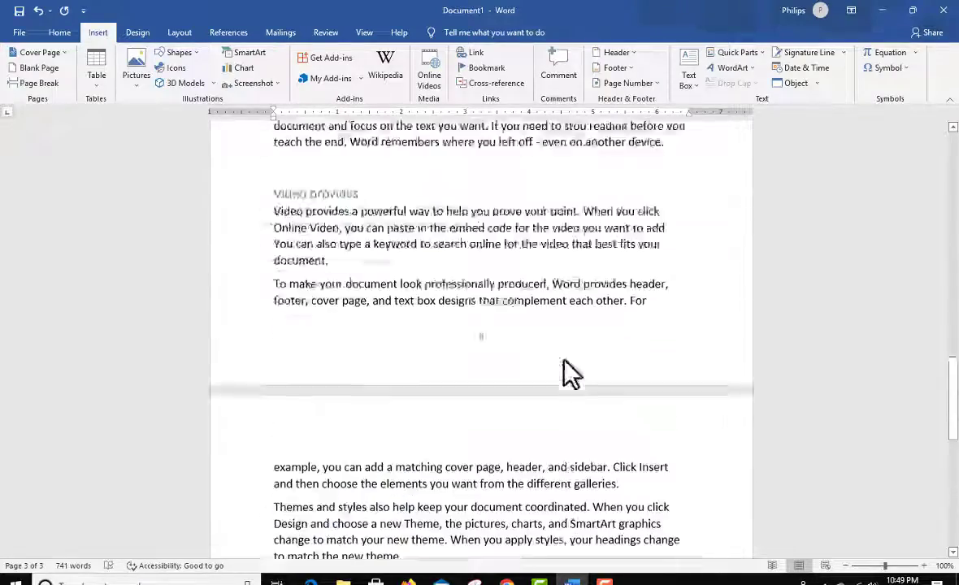
scroll(565, 358, up, 3)
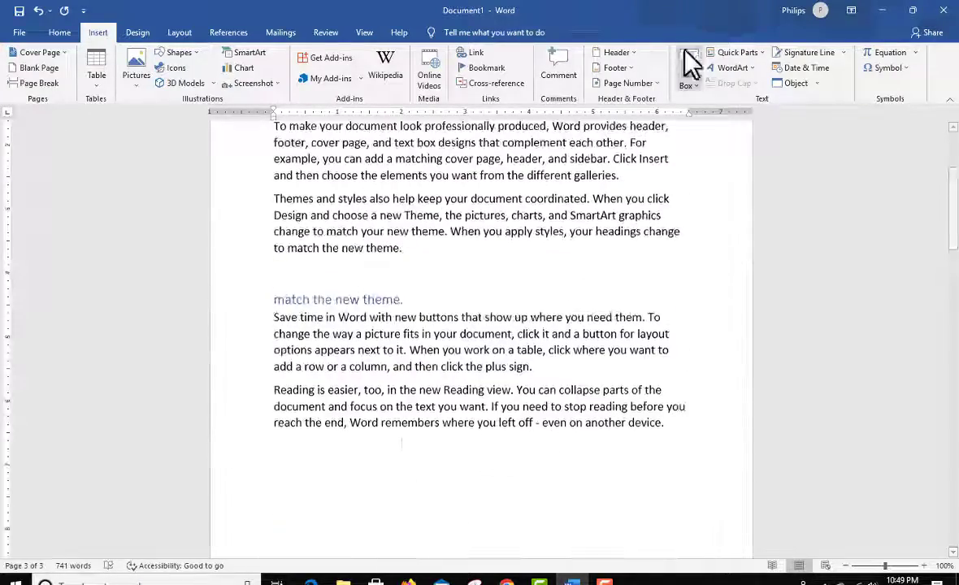
Step: Set the page numbering to start at ii and check the number at the bottom of page 1
click(648, 84)
click(662, 165)
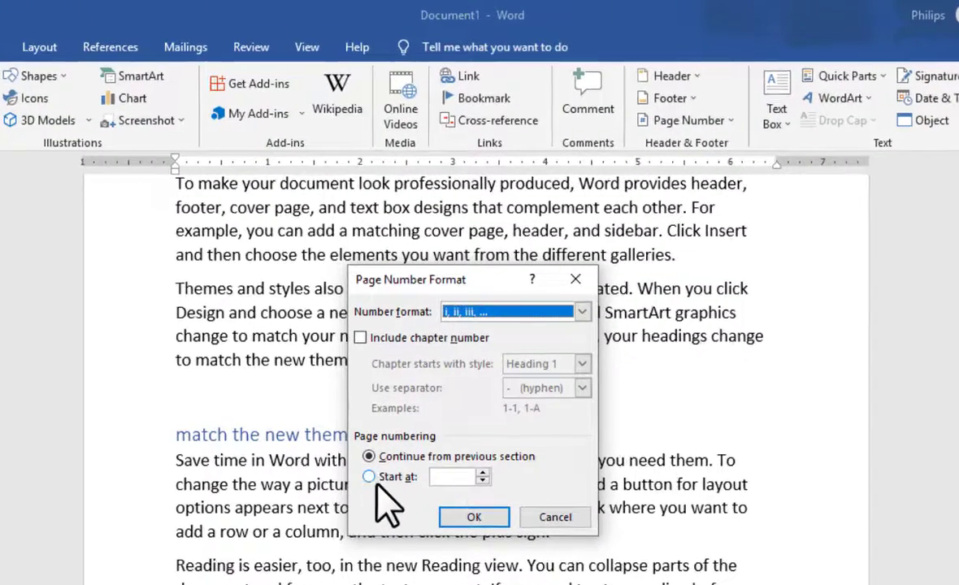
click(372, 479)
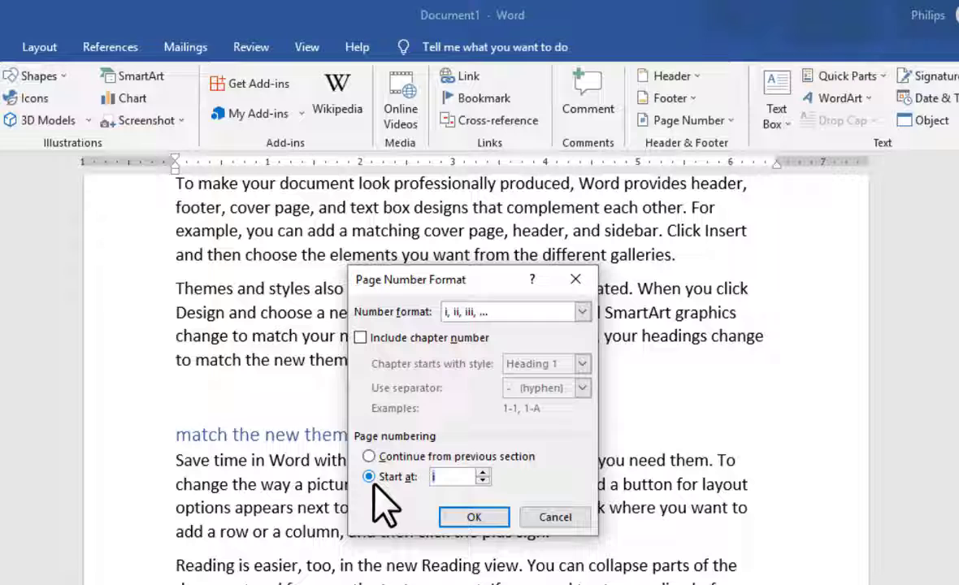
click(483, 473)
click(484, 473)
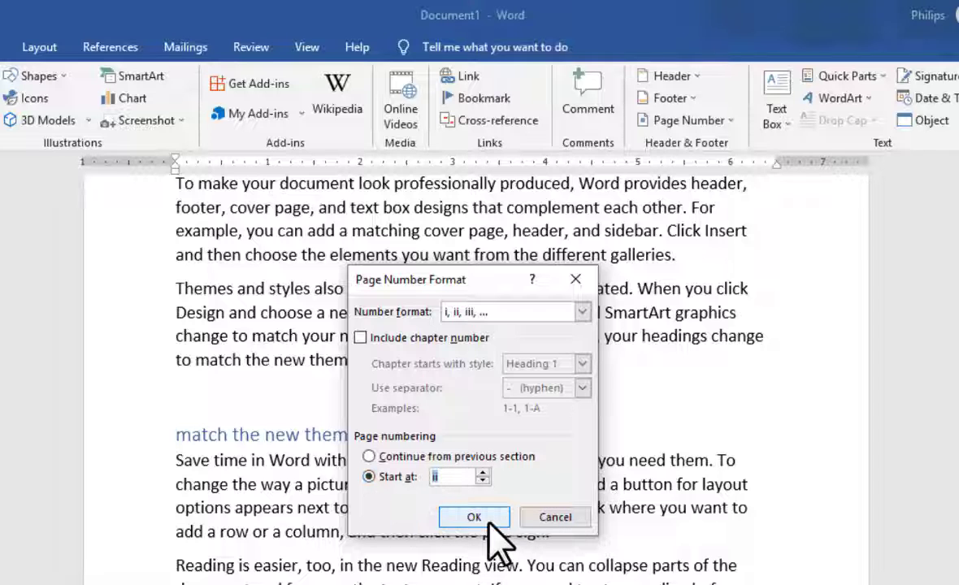
click(486, 518)
scroll(504, 398, up, 3)
scroll(504, 397, down, 9)
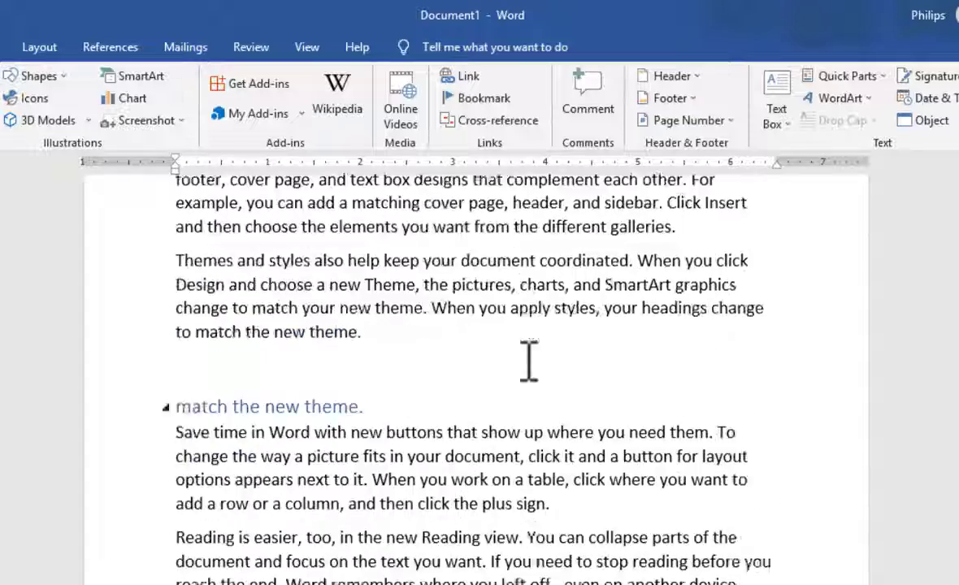
scroll(486, 237, up, 6)
scroll(485, 237, up, 3)
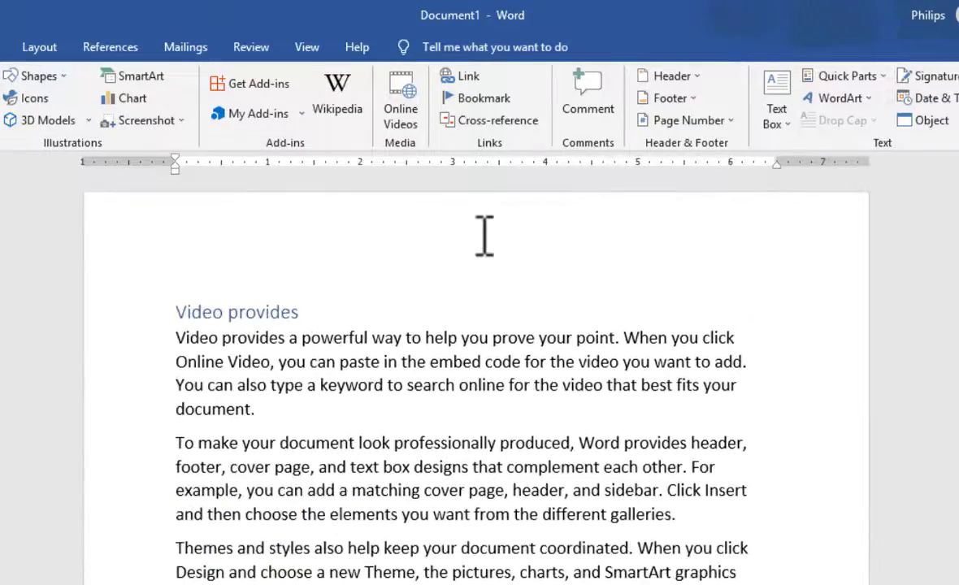
scroll(569, 423, up, 7)
scroll(528, 402, down, 3)
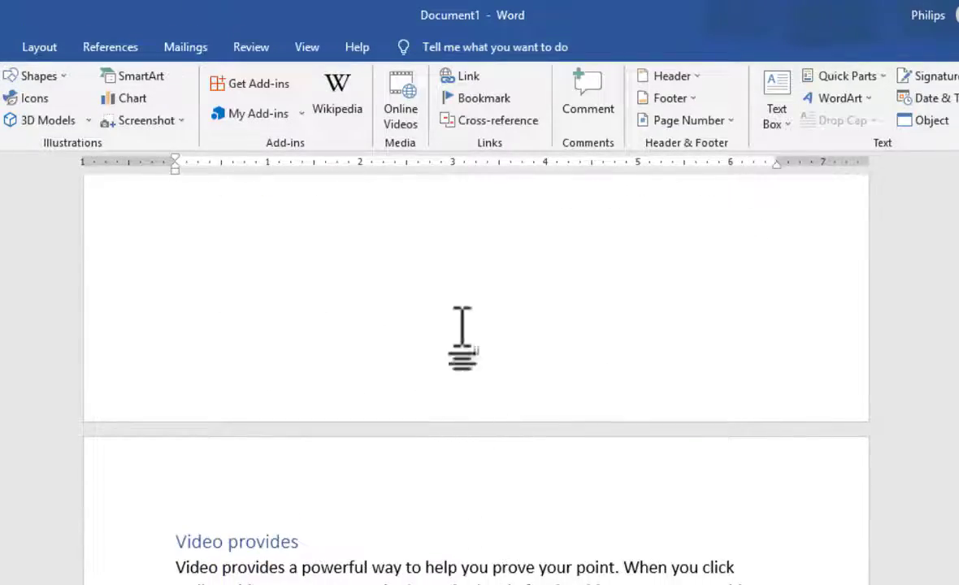
scroll(553, 390, up, 12)
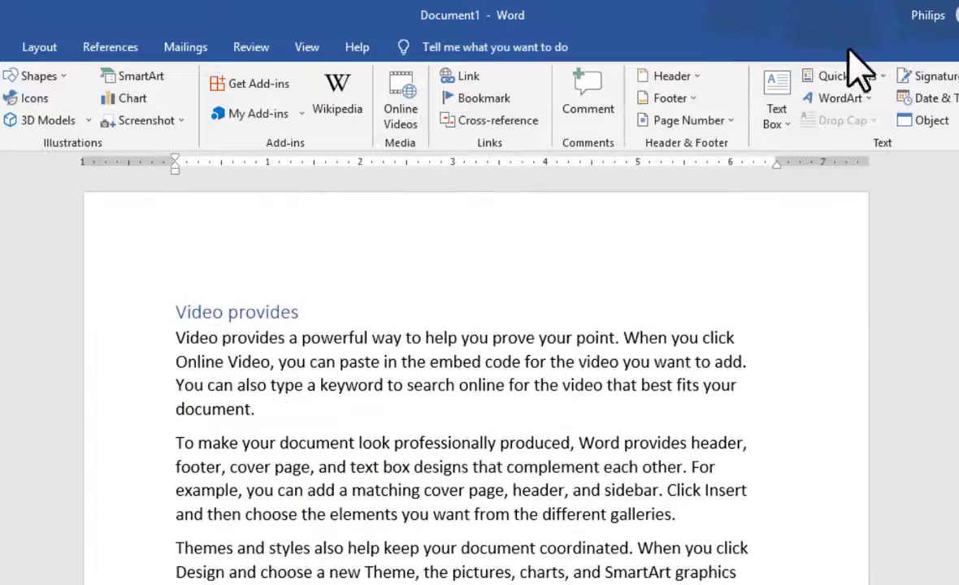
Step: Remove the page numbers from the document
click(725, 121)
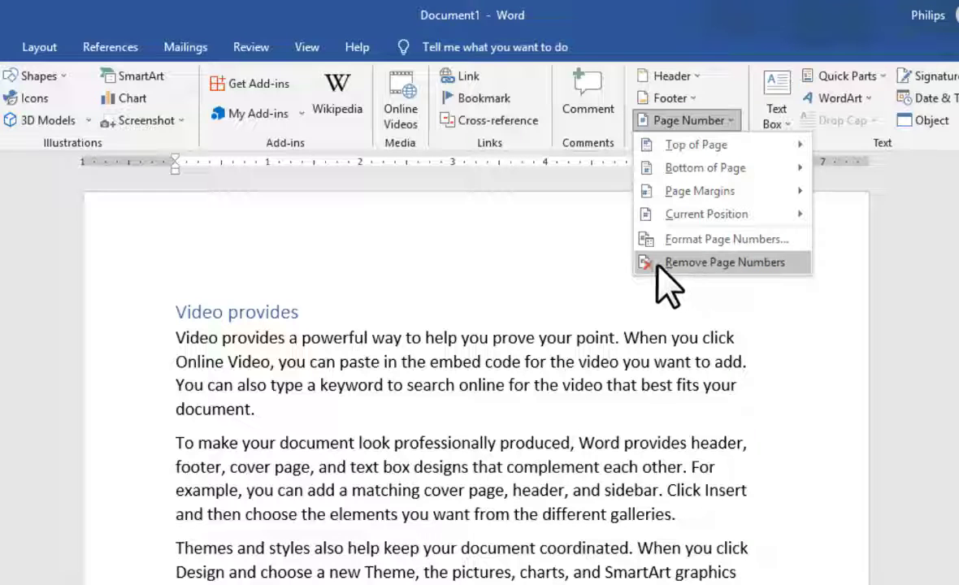
click(762, 273)
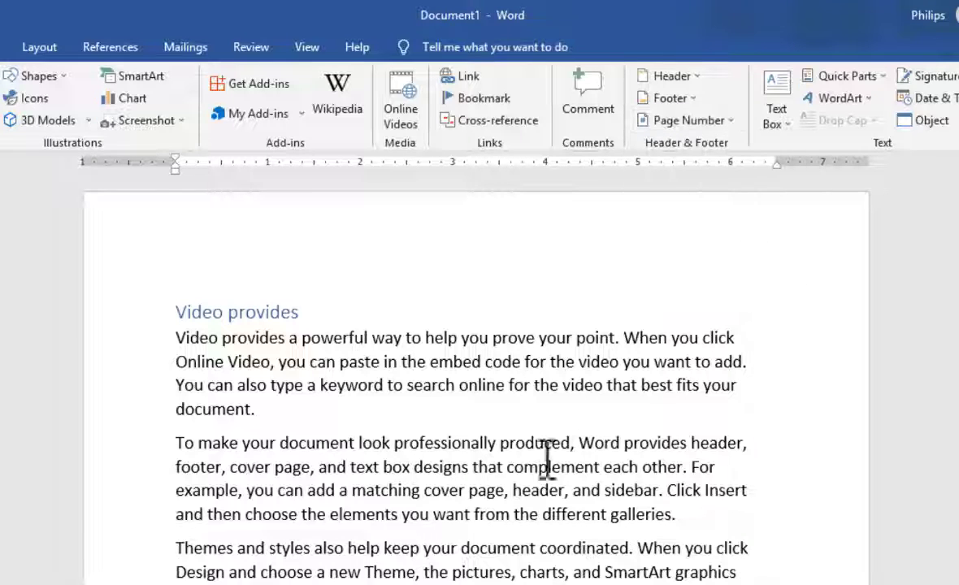
Step: Insert the Author document property from Quick Parts above a "Video provides" heading and check the inserted field
scroll(556, 317, down, 15)
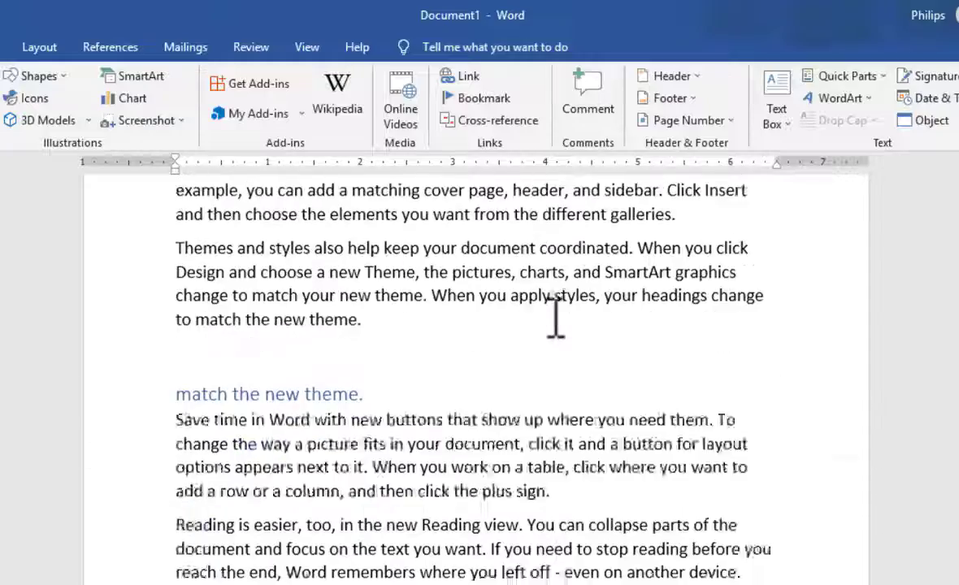
scroll(555, 318, up, 4)
scroll(556, 318, up, 20)
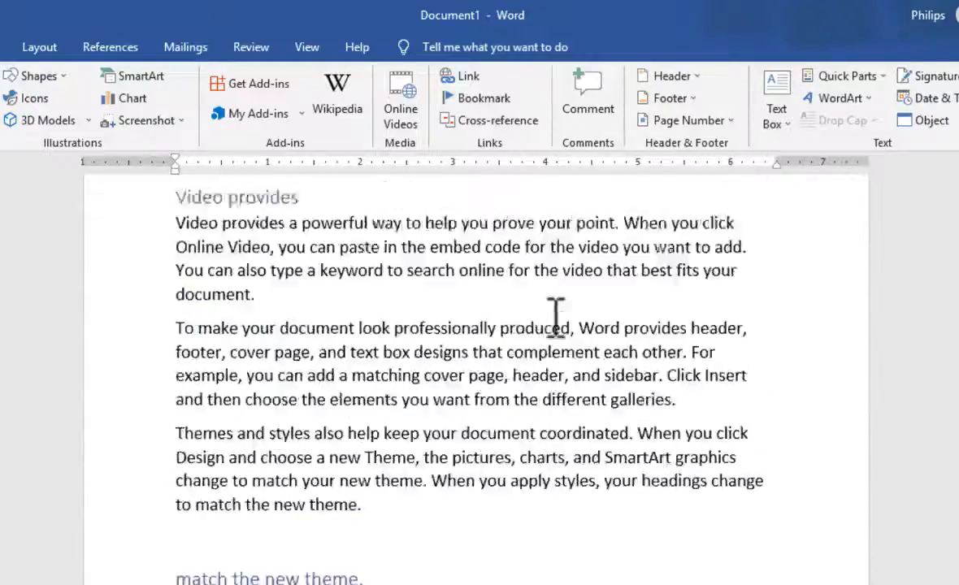
click(883, 76)
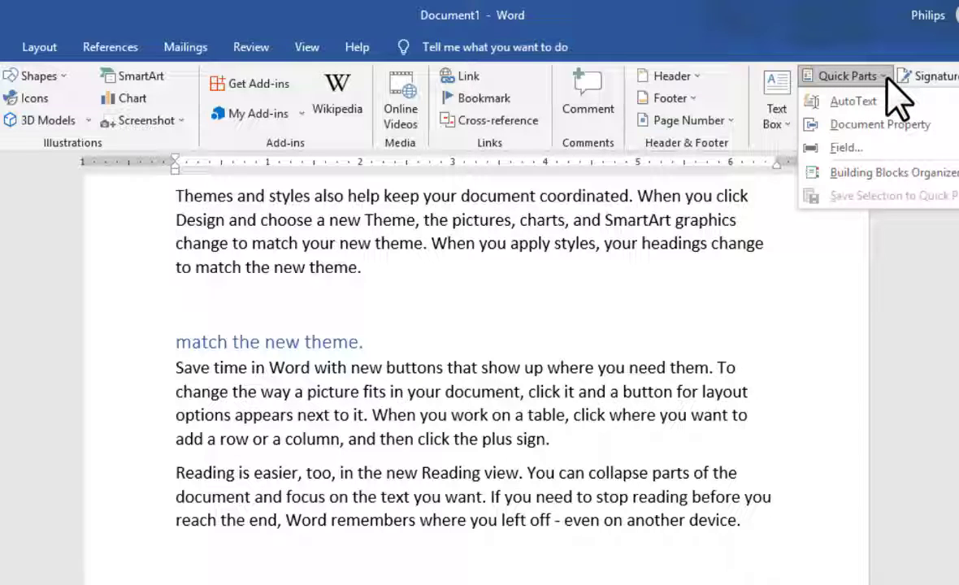
click(894, 101)
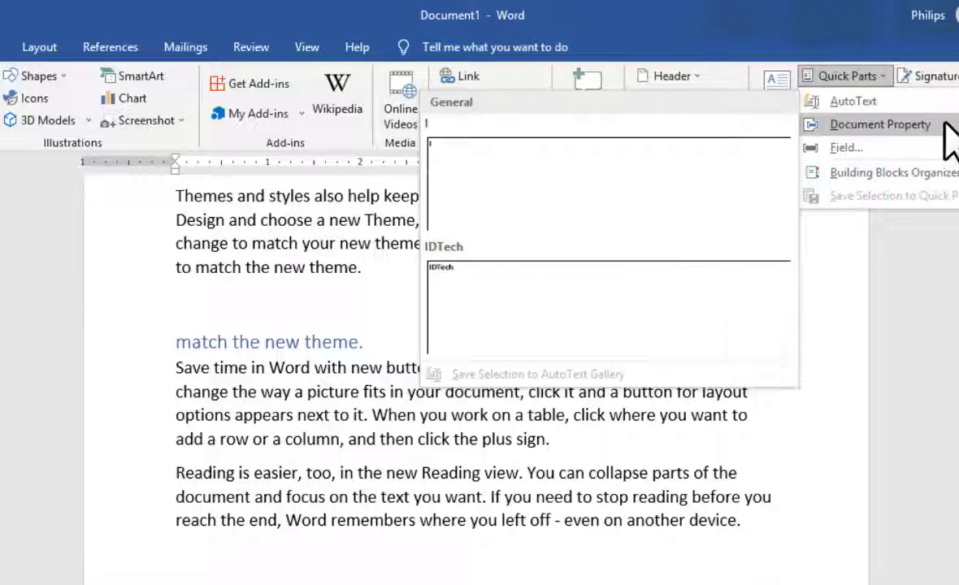
mouse_move(947, 130)
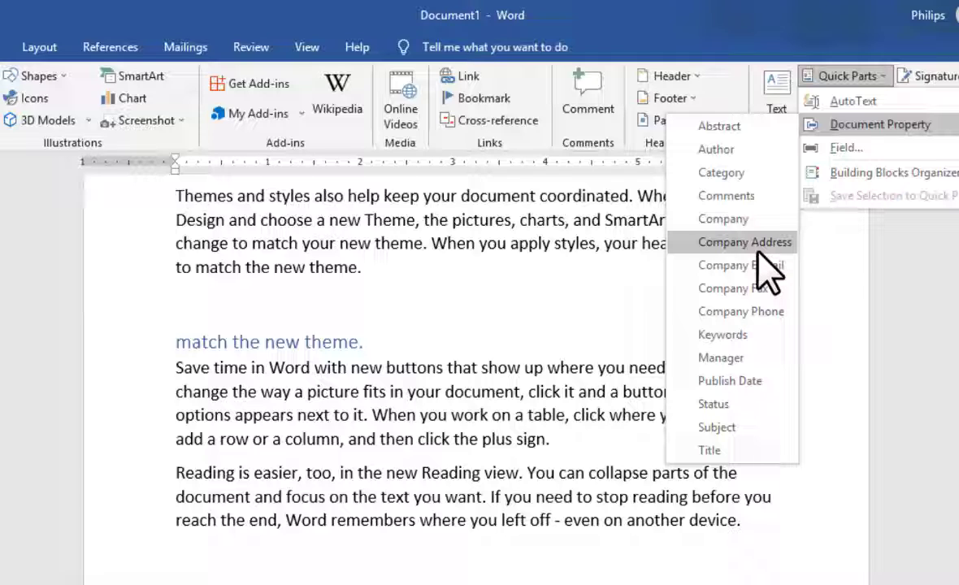
click(744, 150)
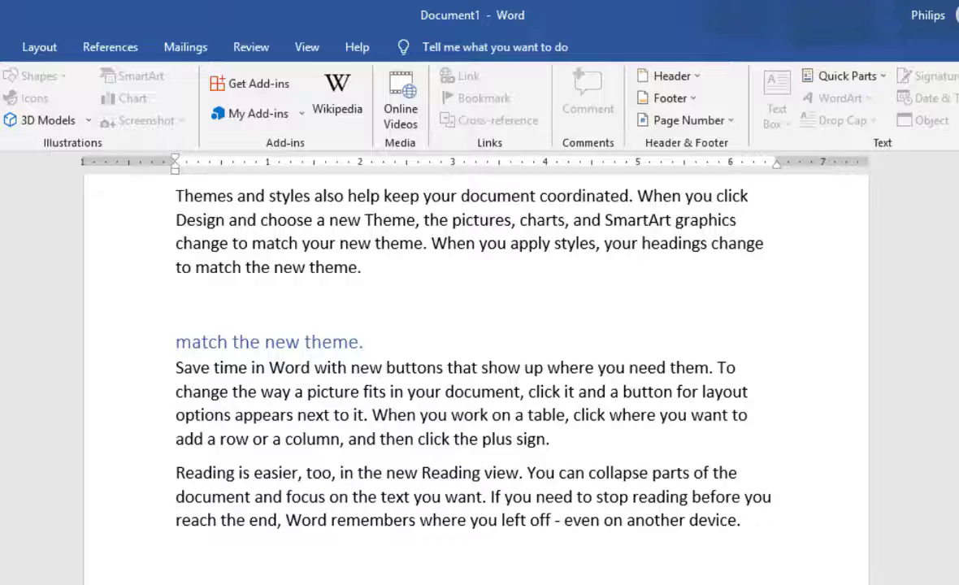
scroll(593, 568, up, 7)
scroll(593, 568, down, 1)
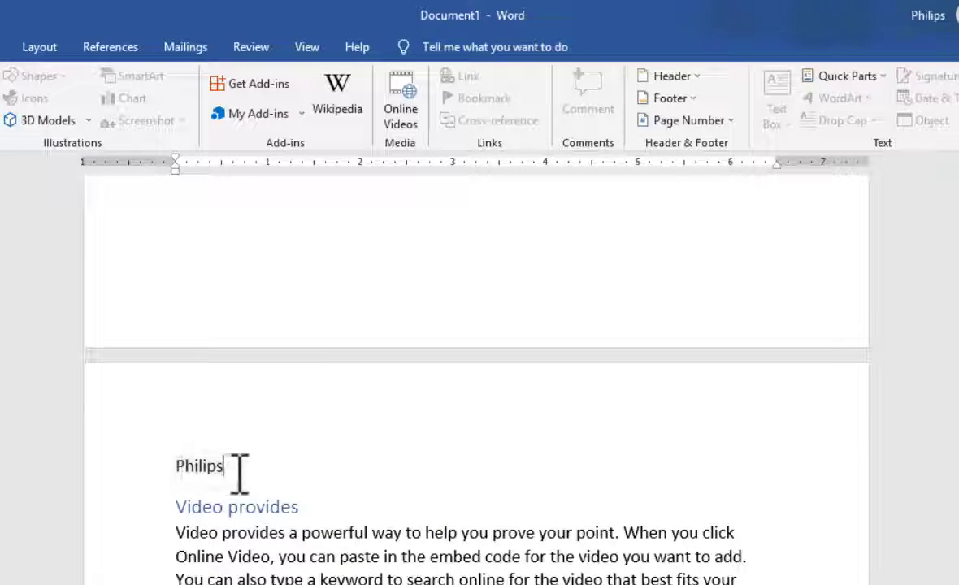
drag(211, 471, 172, 473)
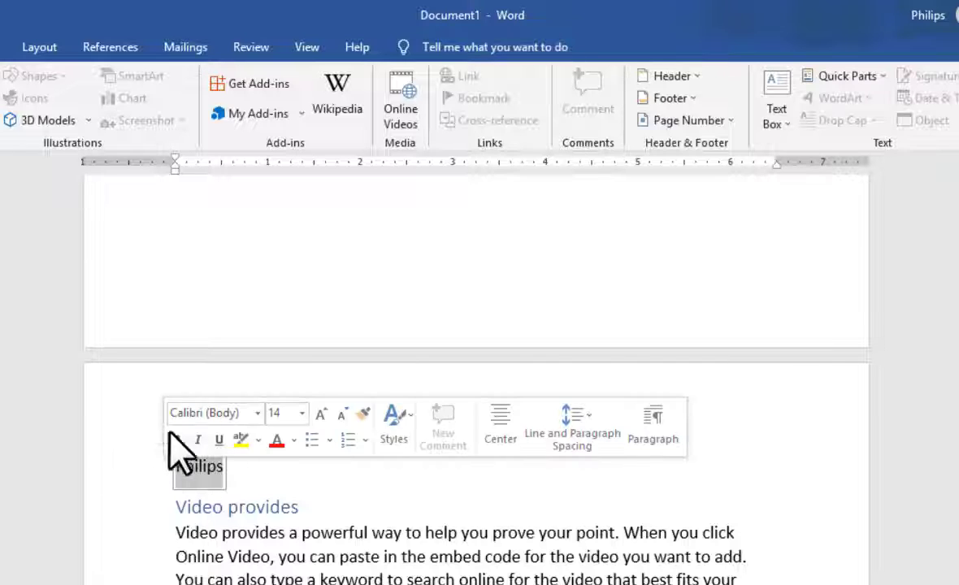
click(207, 474)
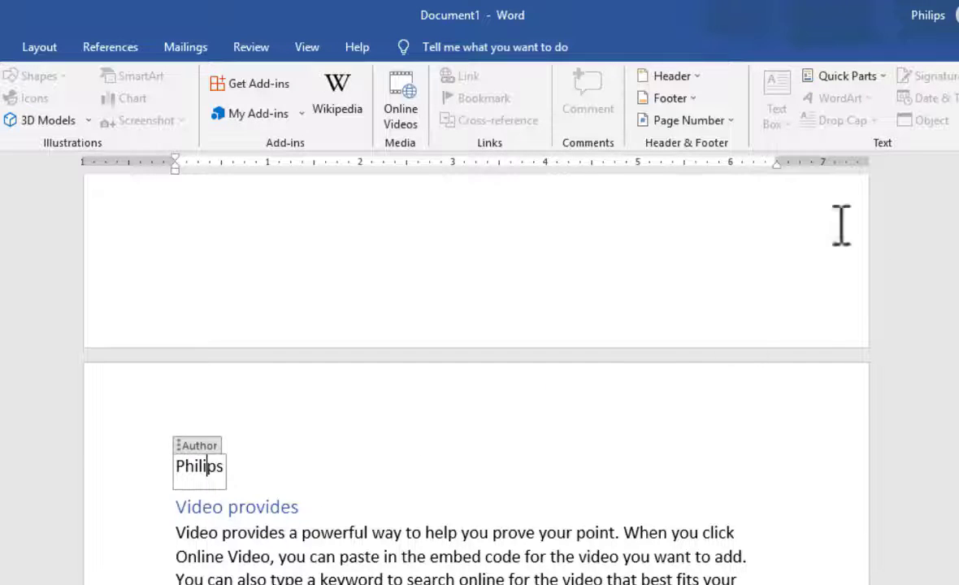
Step: Convert the word "Video" at the start of the first page's opening paragraph to WordArt in the blue Fill, Accent color 1, Shadow style
scroll(841, 225, up, 5)
click(0, 48)
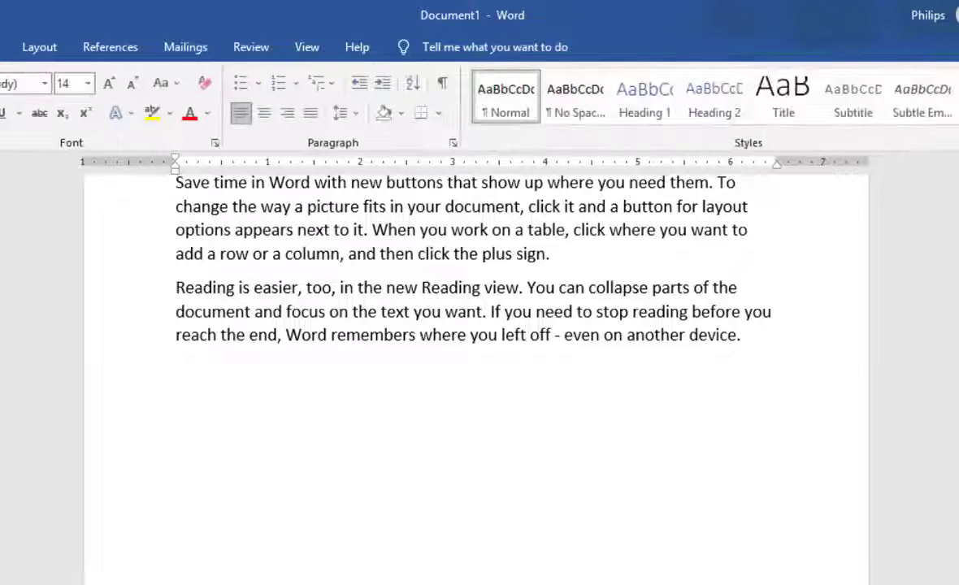
scroll(822, 272, up, 6)
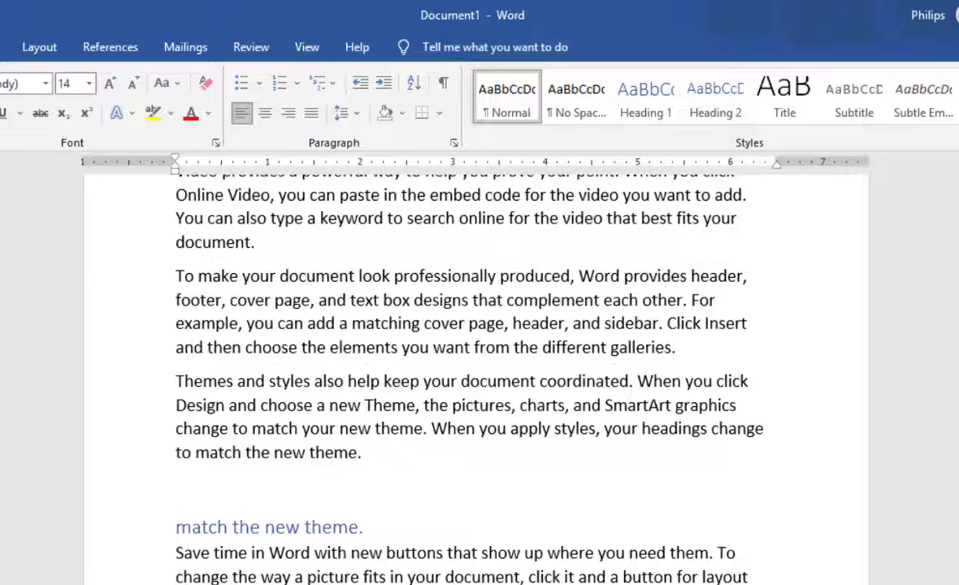
click(0, 47)
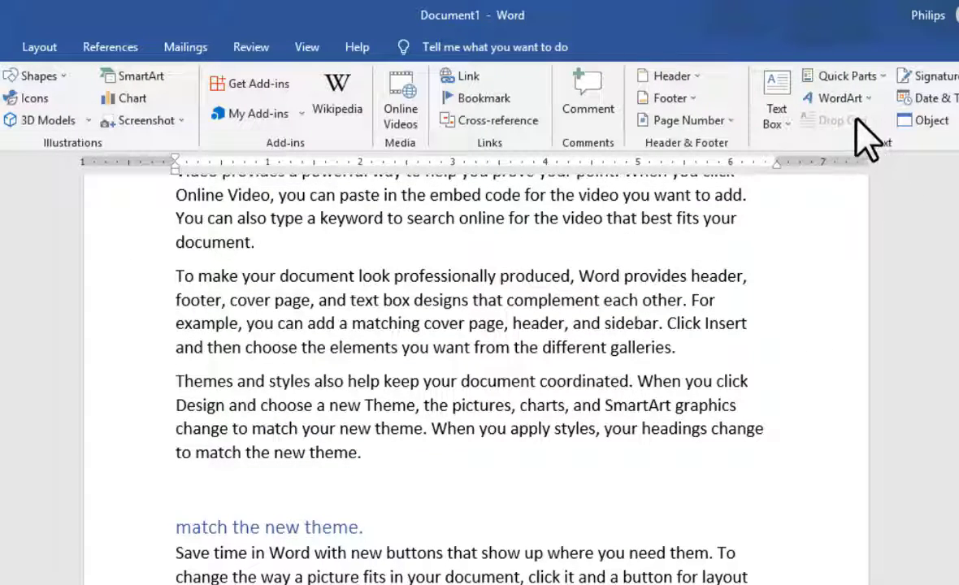
scroll(342, 456, up, 3)
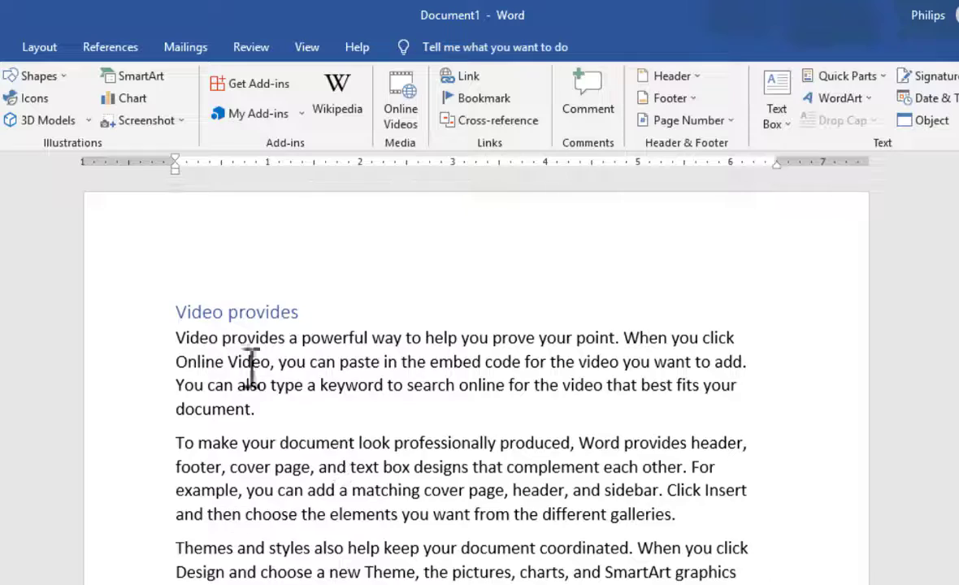
drag(226, 342, 171, 342)
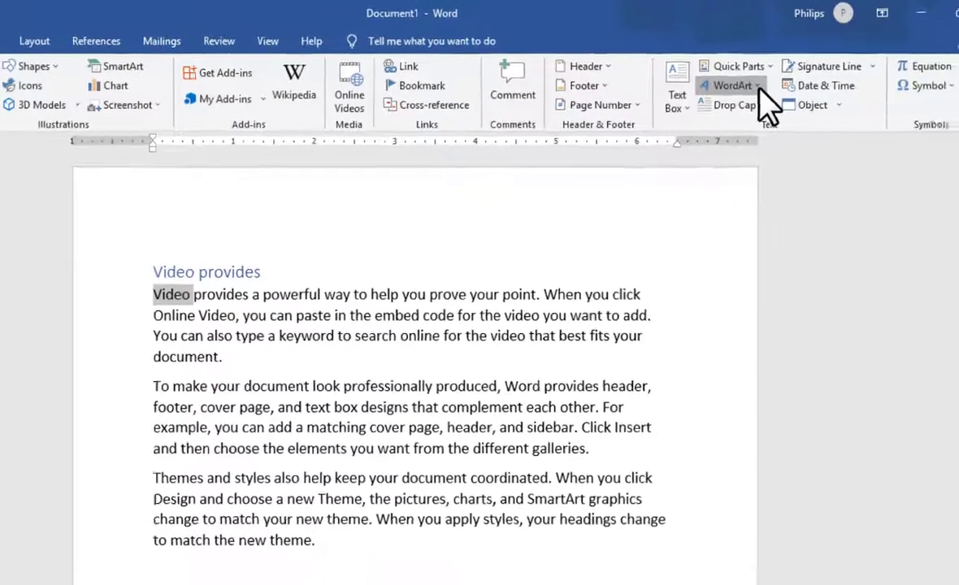
click(841, 98)
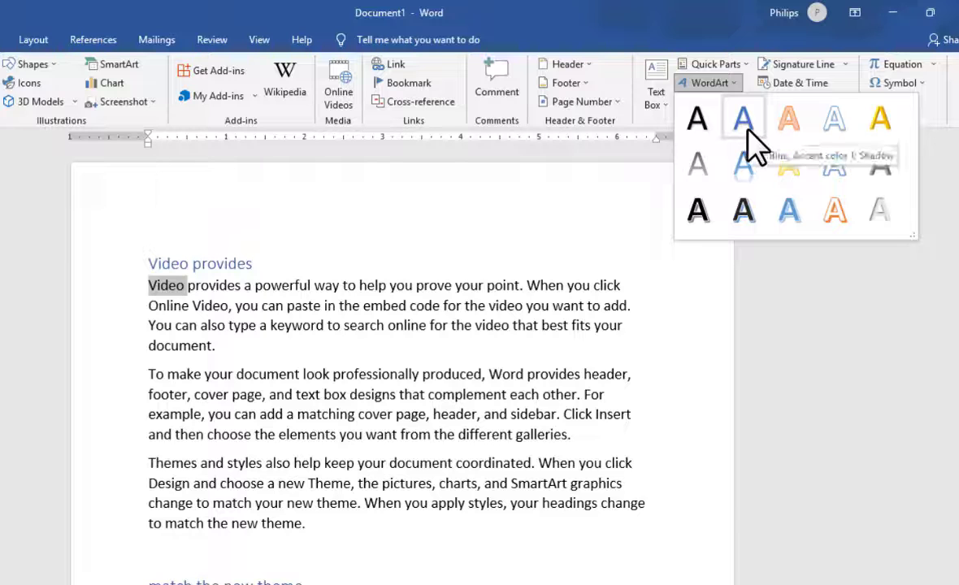
key(Escape)
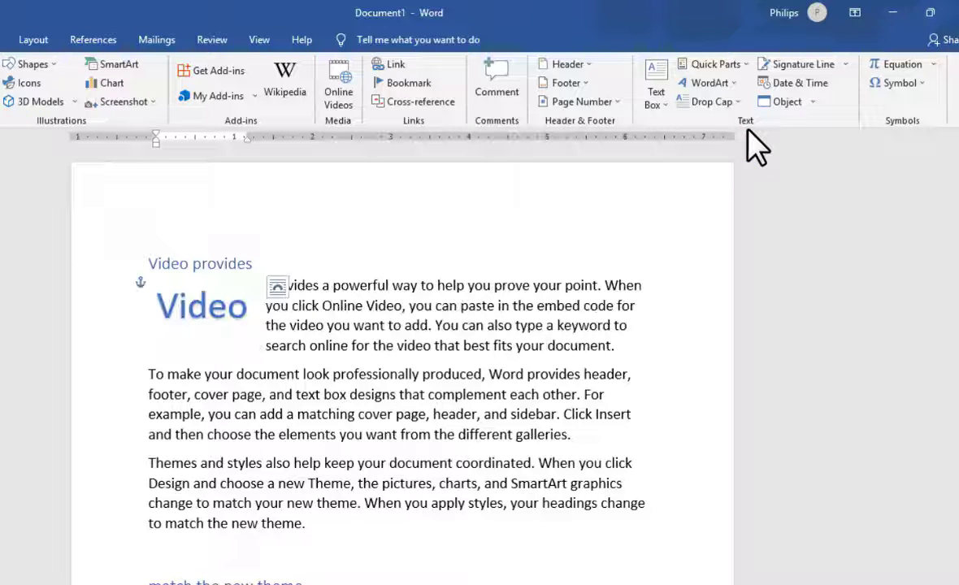
click(292, 321)
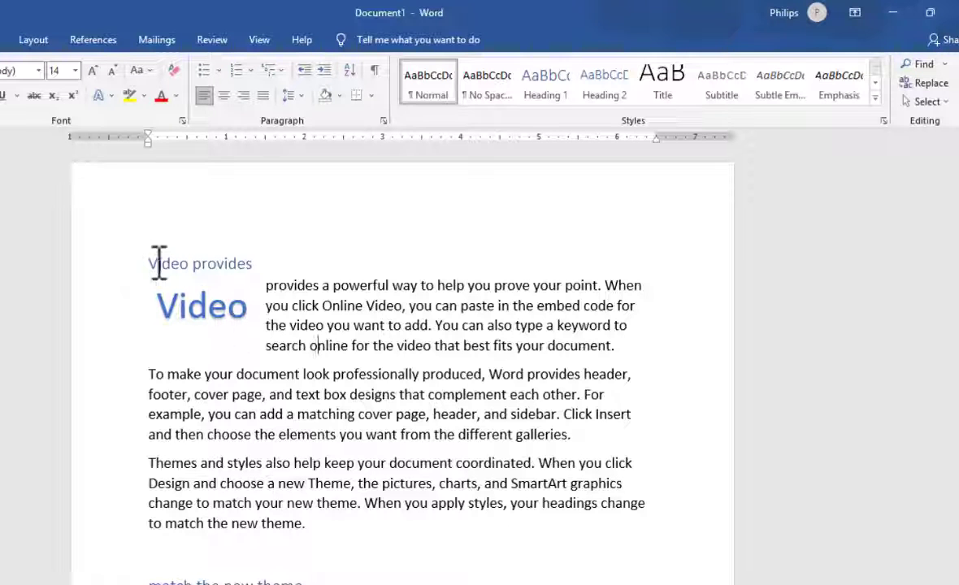
Step: View the available WordArt styles again and undo the WordArt conversion of the word "Video"
click(1, 40)
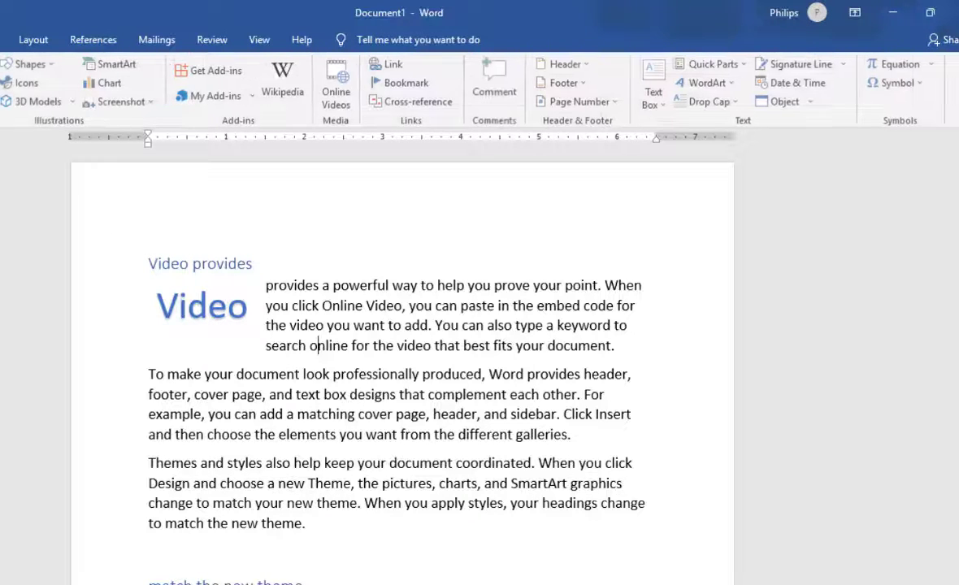
click(735, 84)
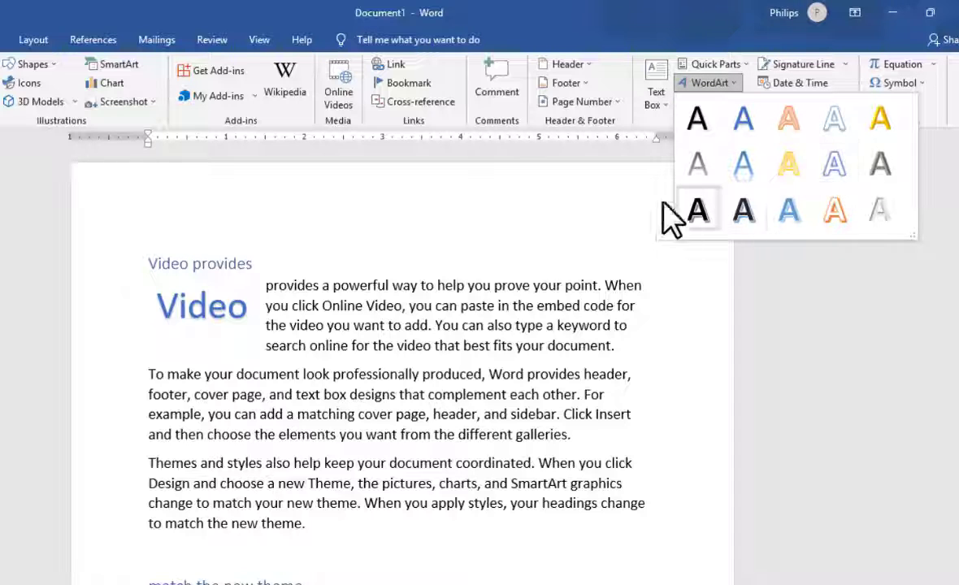
click(566, 281)
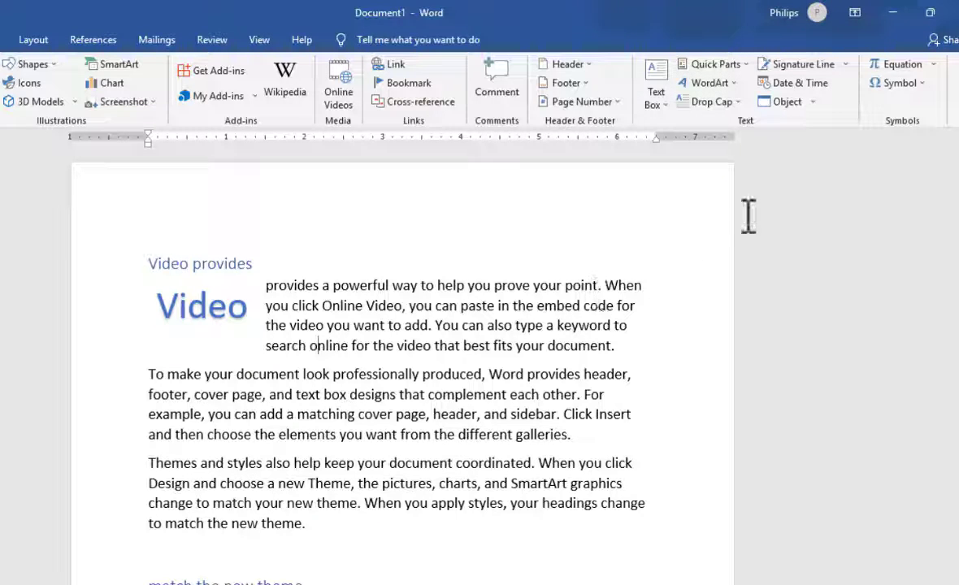
key(ctrl+z)
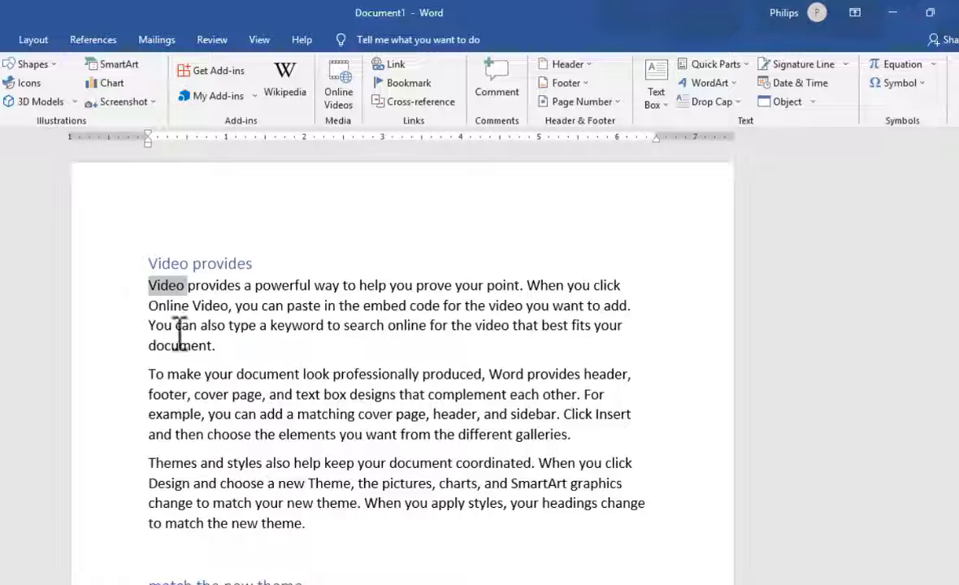
Step: Convert only the first paragraph's initial letter V to WordArt in a blue style with reflection, and undo the conversion
click(160, 292)
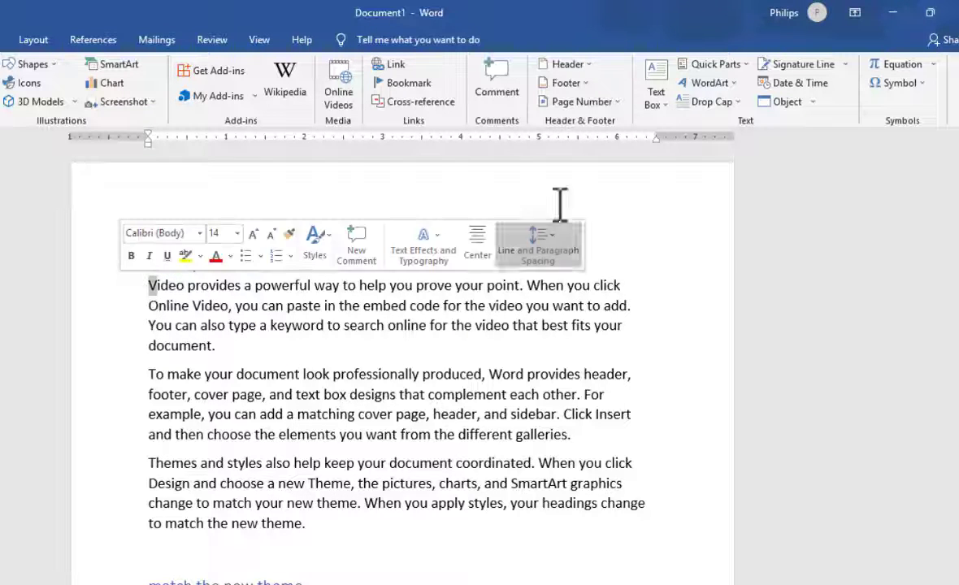
click(726, 84)
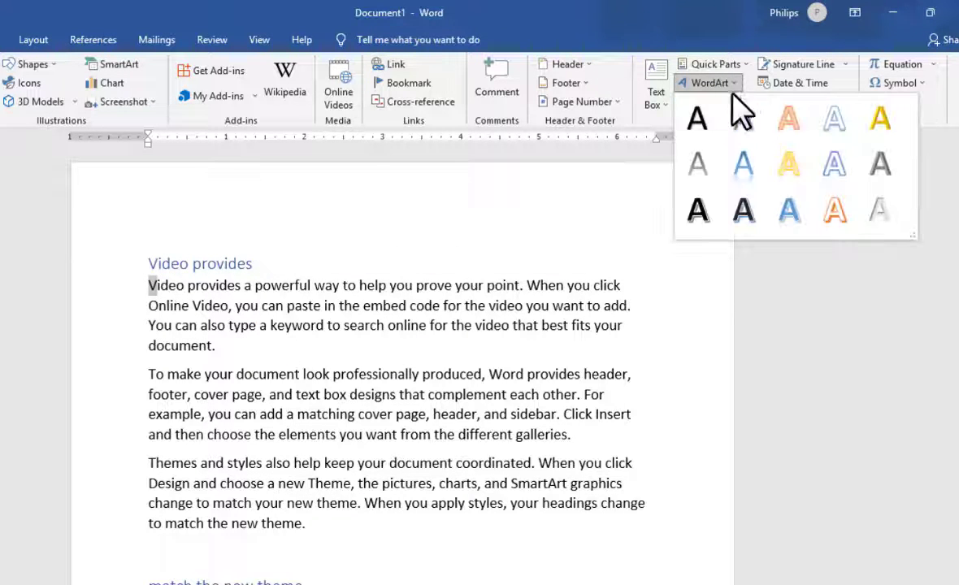
click(745, 173)
click(400, 351)
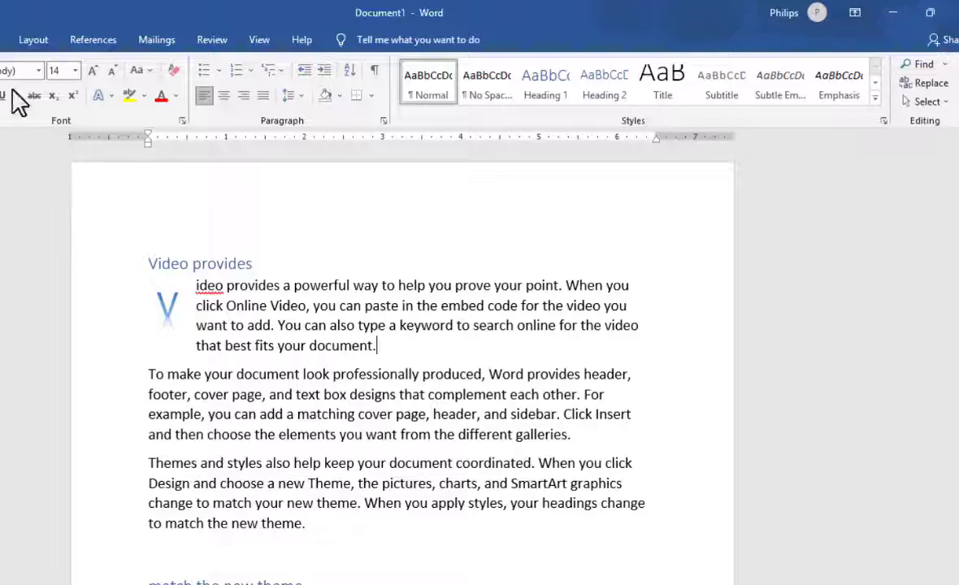
click(0, 40)
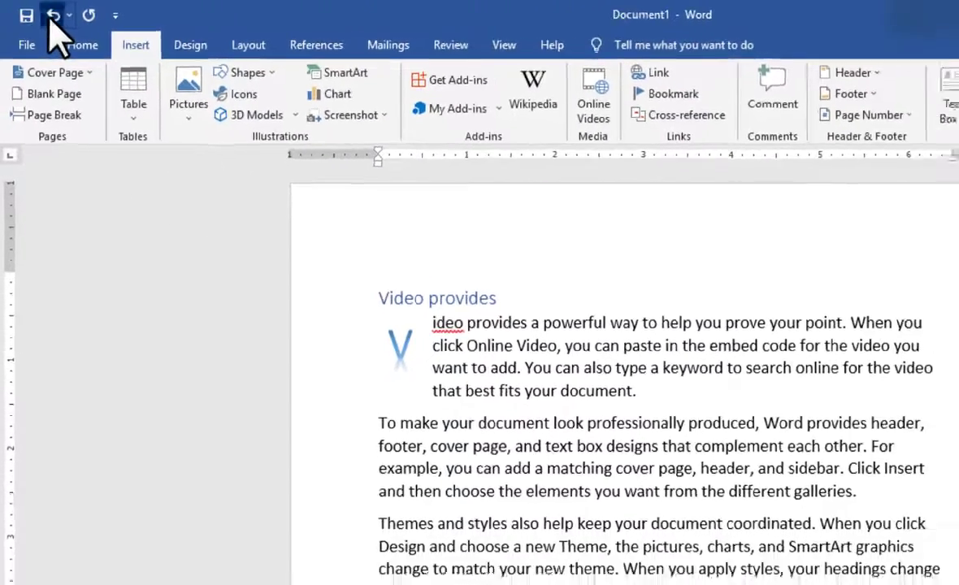
click(51, 16)
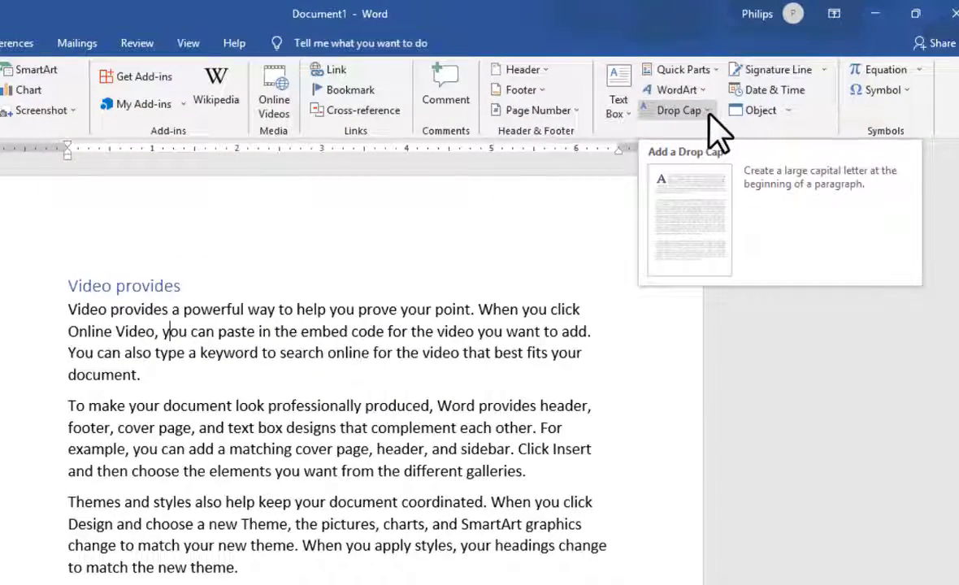
Step: Apply a Dropped drop cap to the first paragraph under the "Video provides" heading
click(719, 128)
key(Escape)
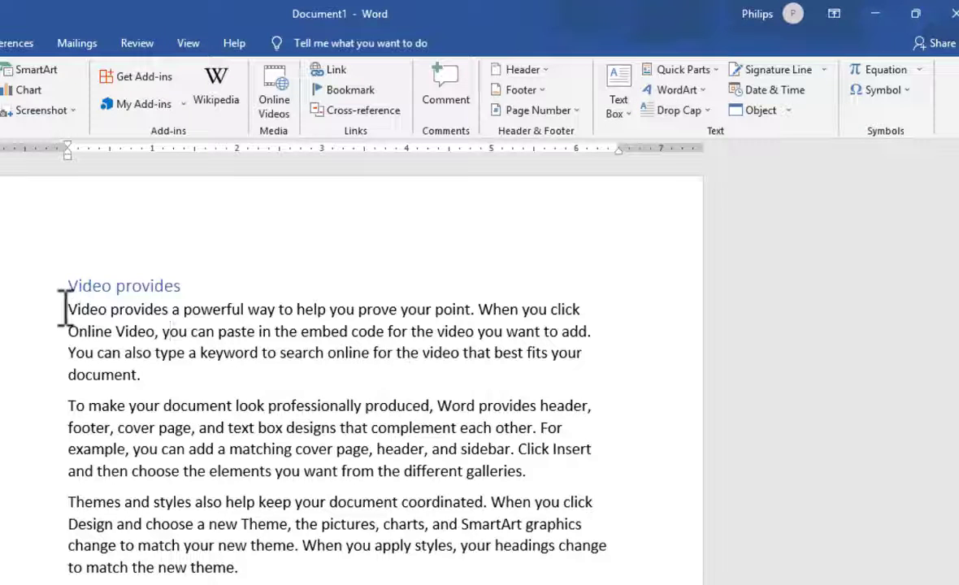
click(706, 113)
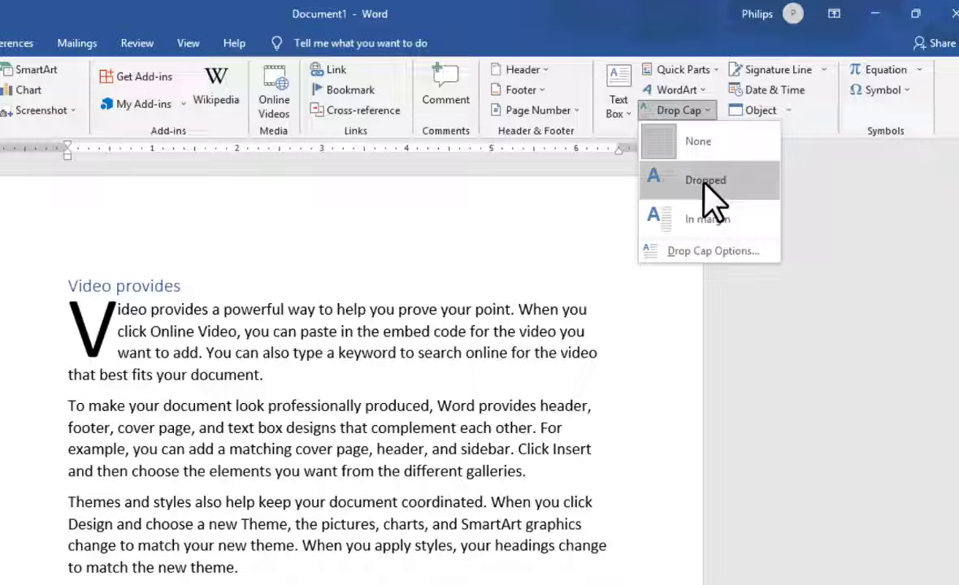
click(703, 182)
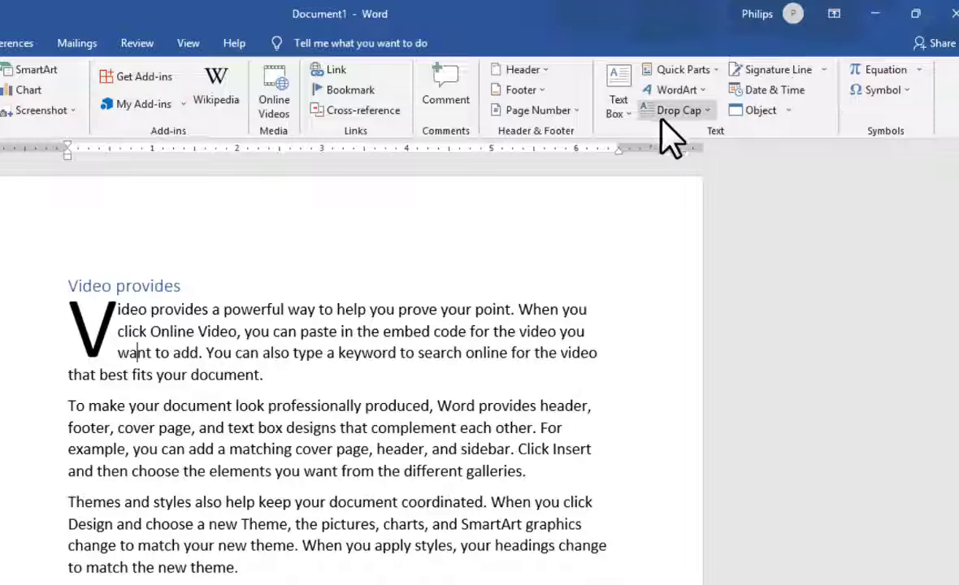
Step: Insert an Austin Quote text box below the last line, "match the new theme.", and select its placeholder text
click(628, 120)
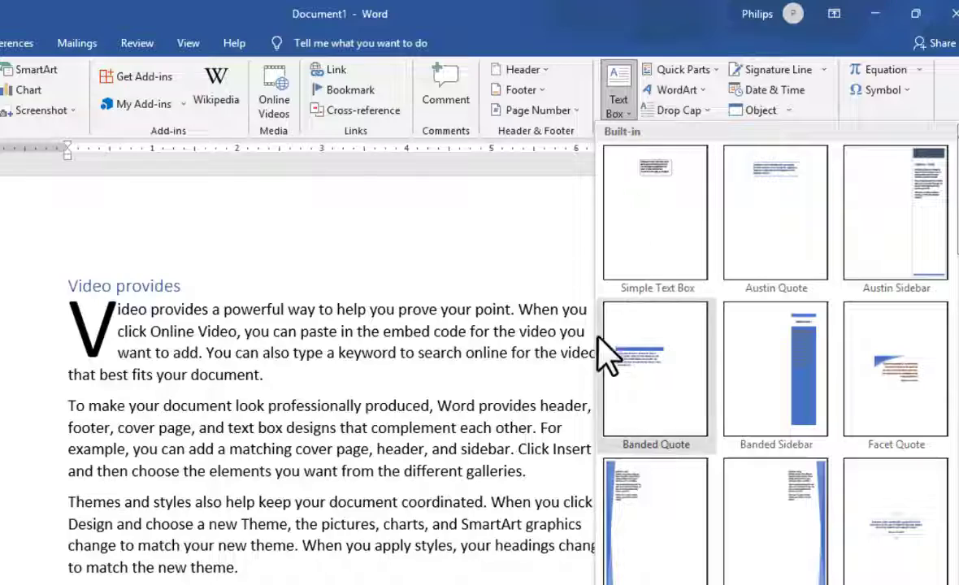
click(388, 389)
scroll(445, 289, down, 3)
scroll(473, 388, down, 10)
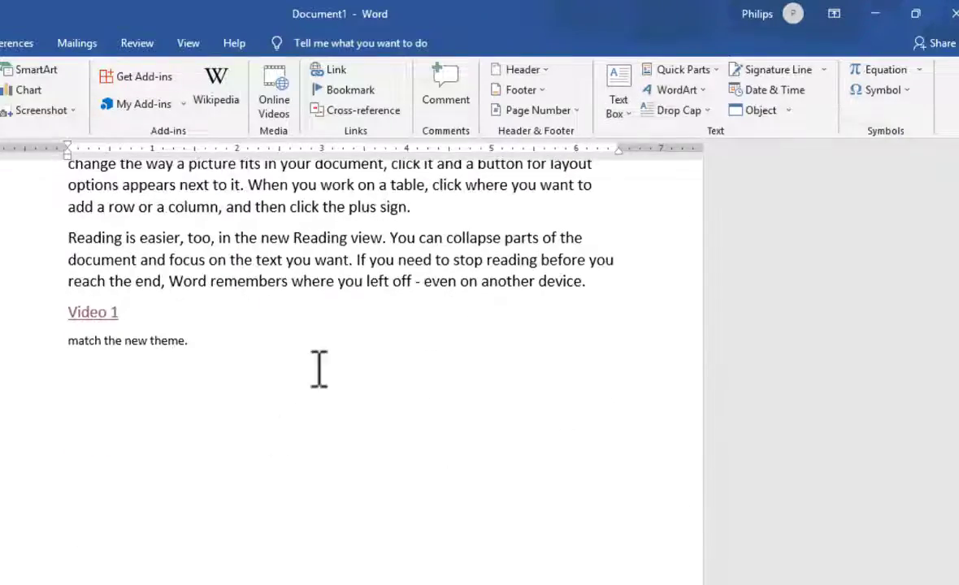
click(319, 369)
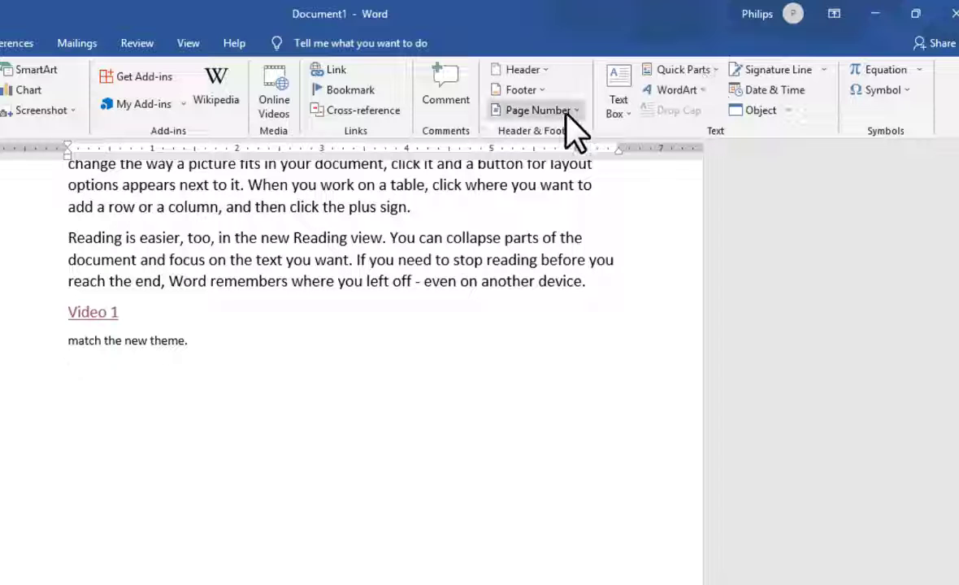
click(620, 118)
click(798, 229)
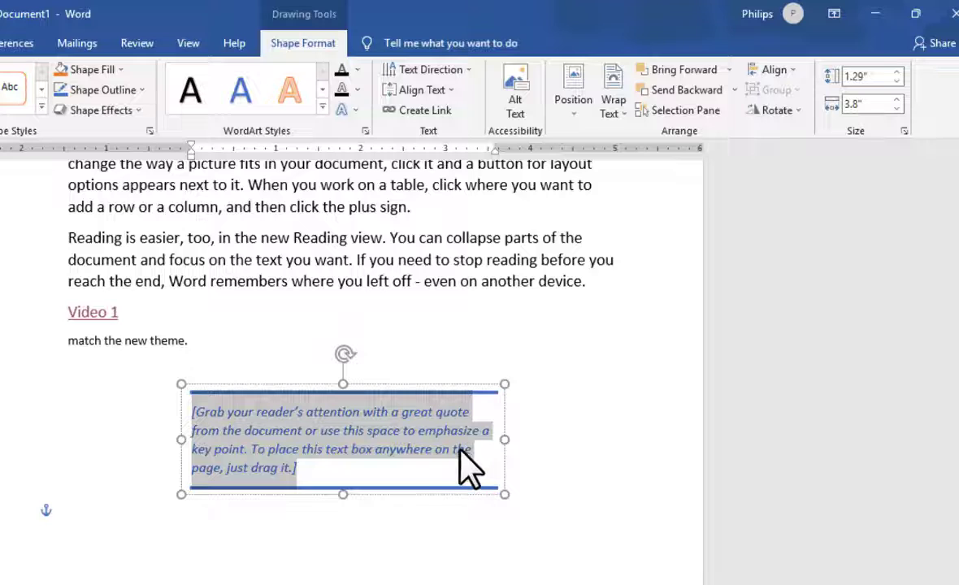
click(457, 251)
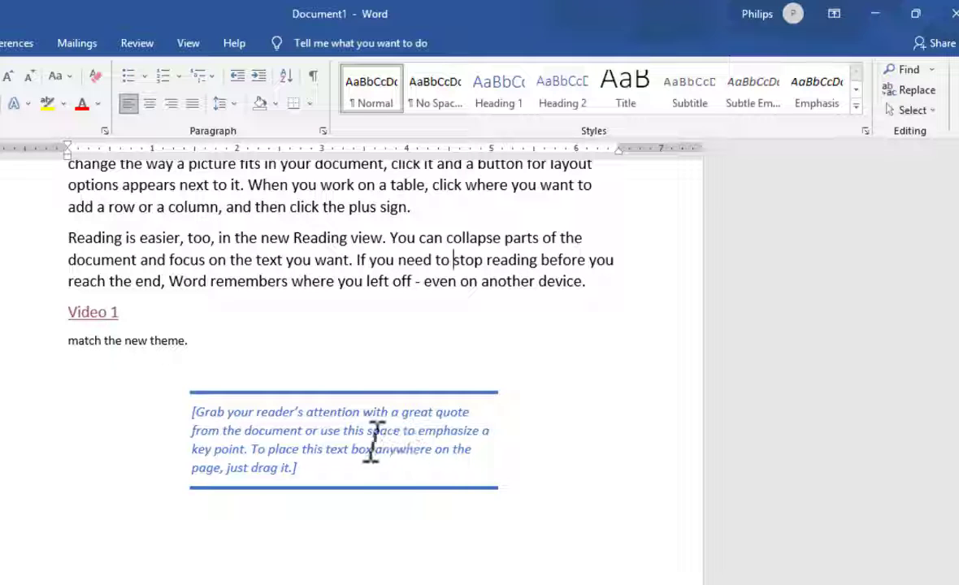
triple_click(355, 467)
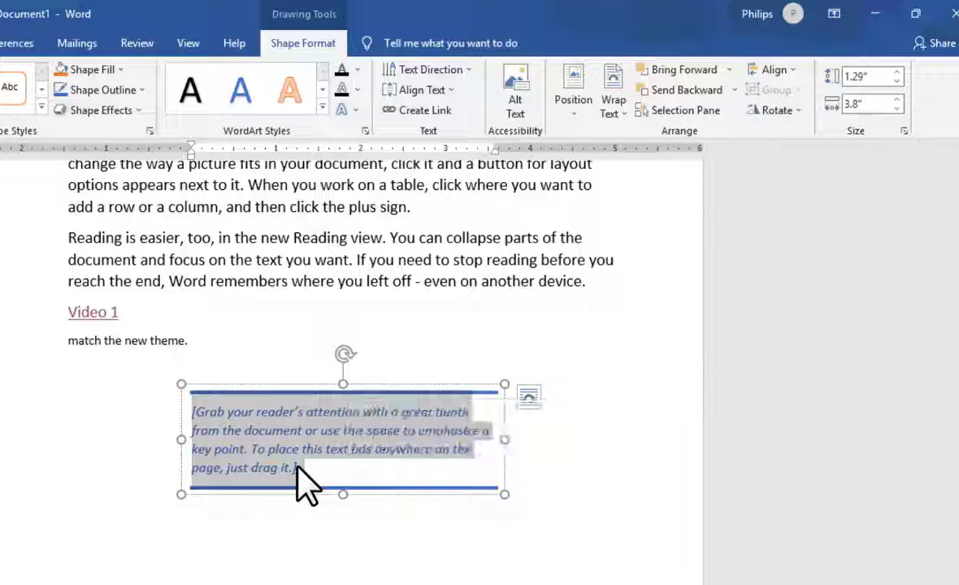
Step: Replace the quote text box's placeholder with "IMPORTANT WORDS" and return to the document body
text(IMPORTANT WORDS)
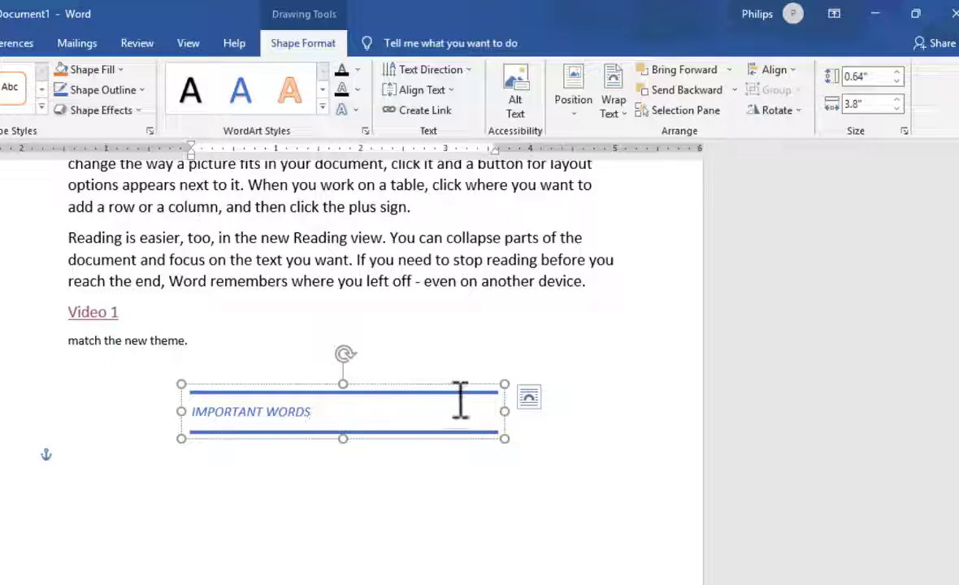
click(428, 327)
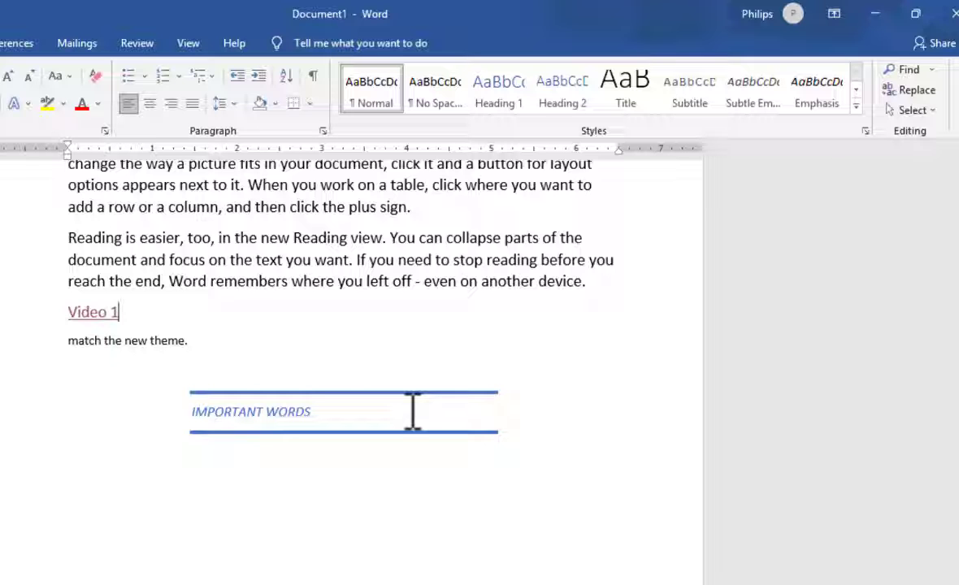
scroll(413, 406, up, 5)
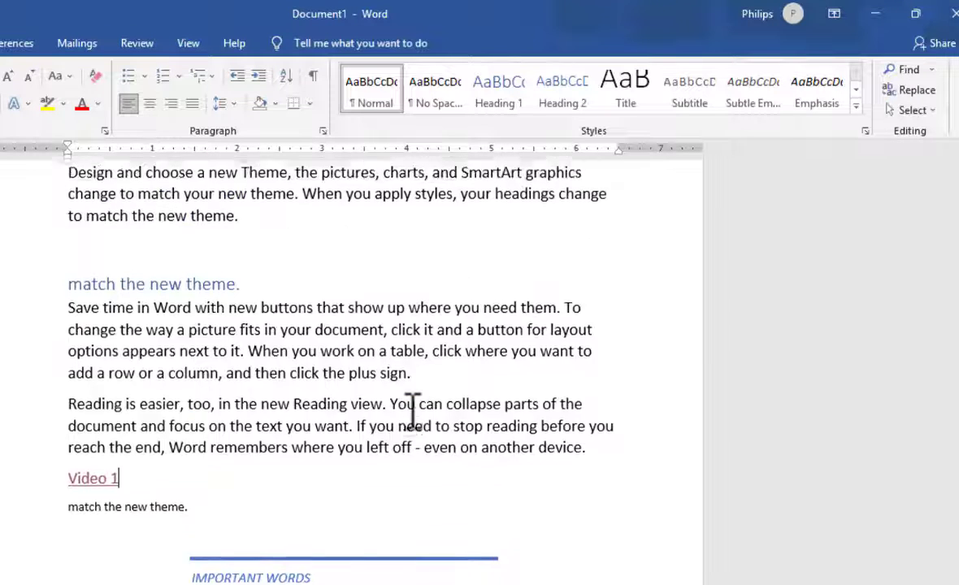
scroll(406, 439, down, 2)
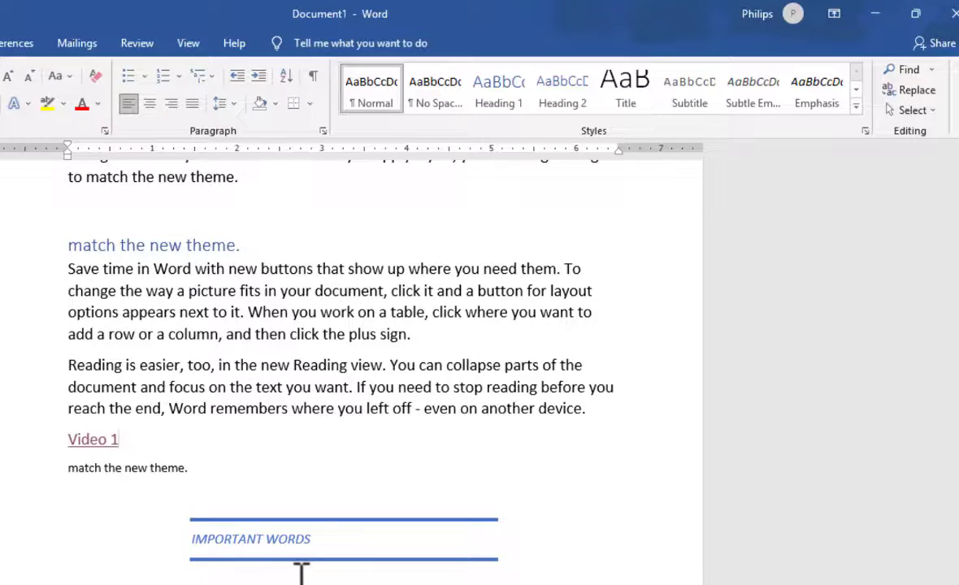
Step: Set up a signature line with the suggested signer's name, capitalized correctly, and the title "Mr"
click(98, 35)
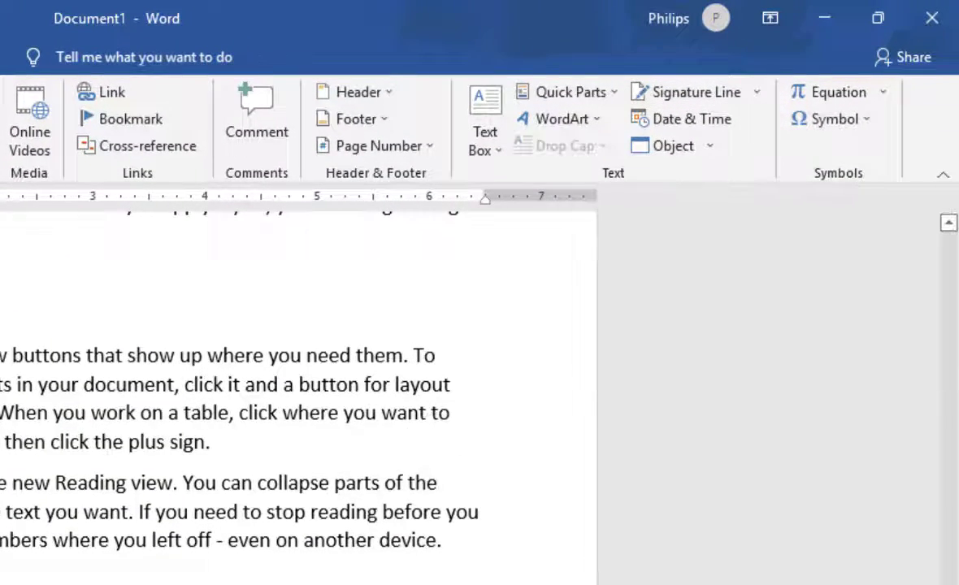
click(755, 93)
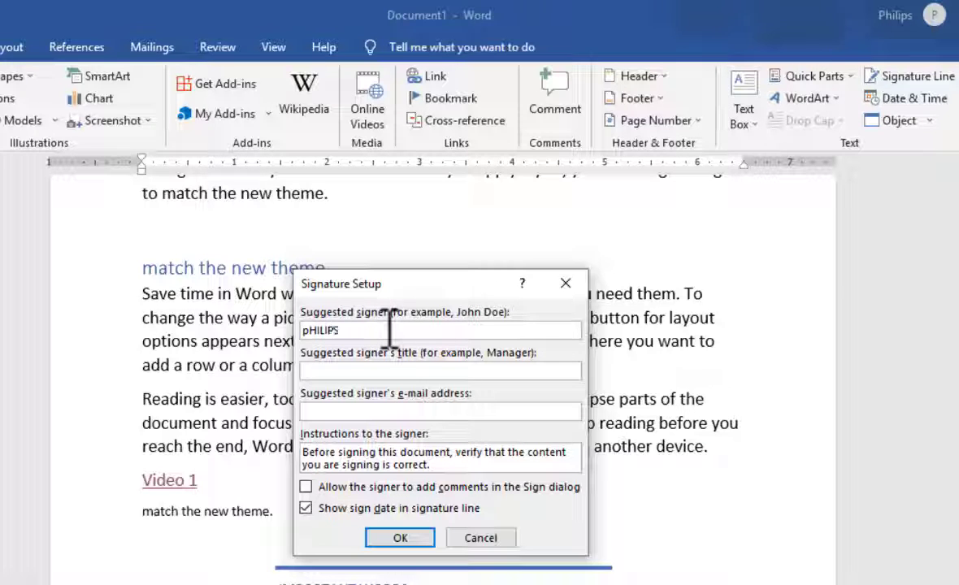
click(391, 371)
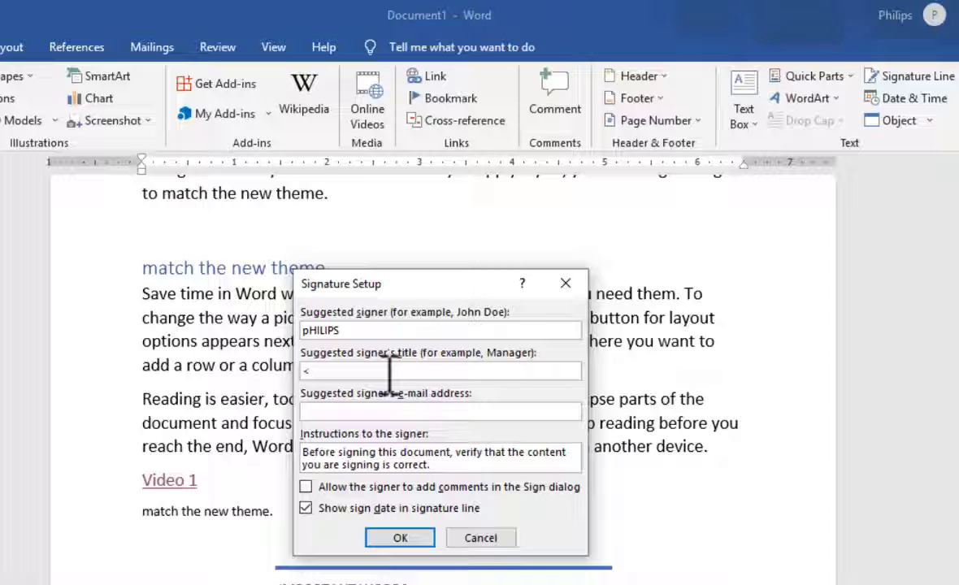
double_click(409, 330)
text(P)
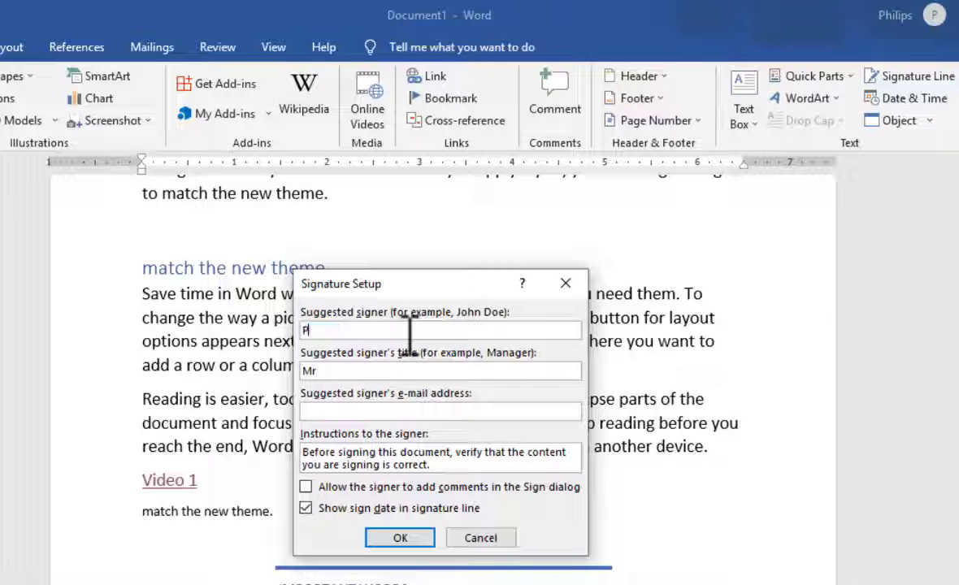
text(hilips)
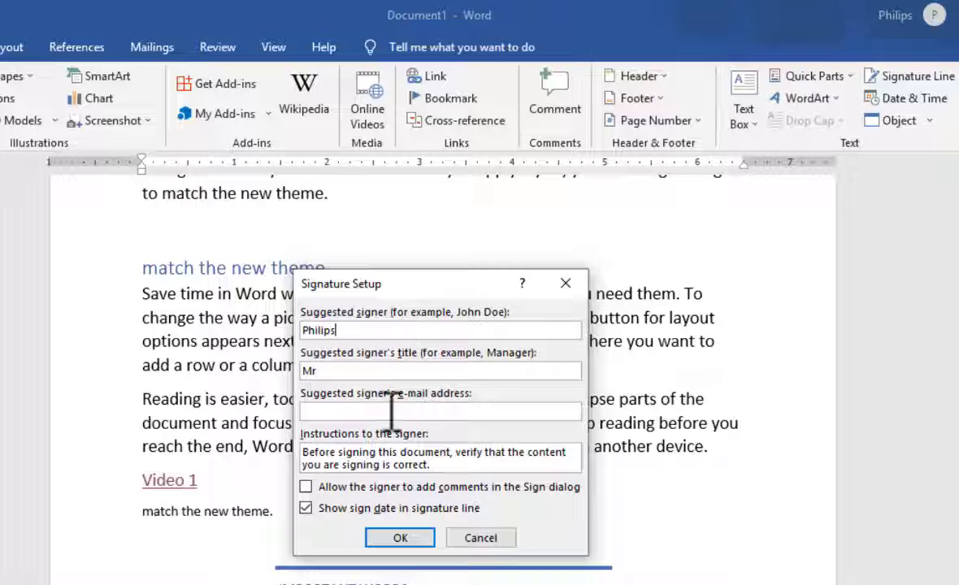
Step: Enter the suggested signer's e-mail address and insert the signature line into the document
click(446, 415)
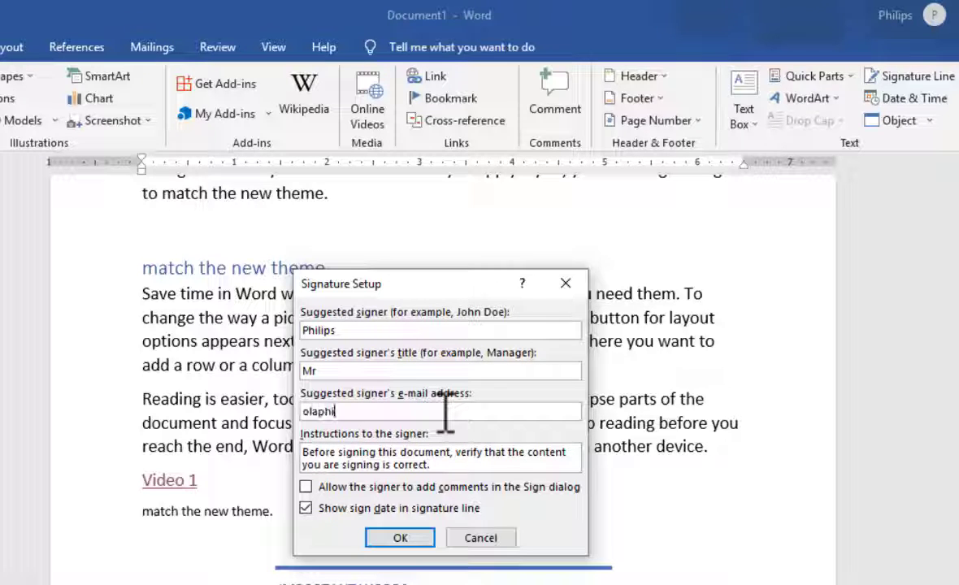
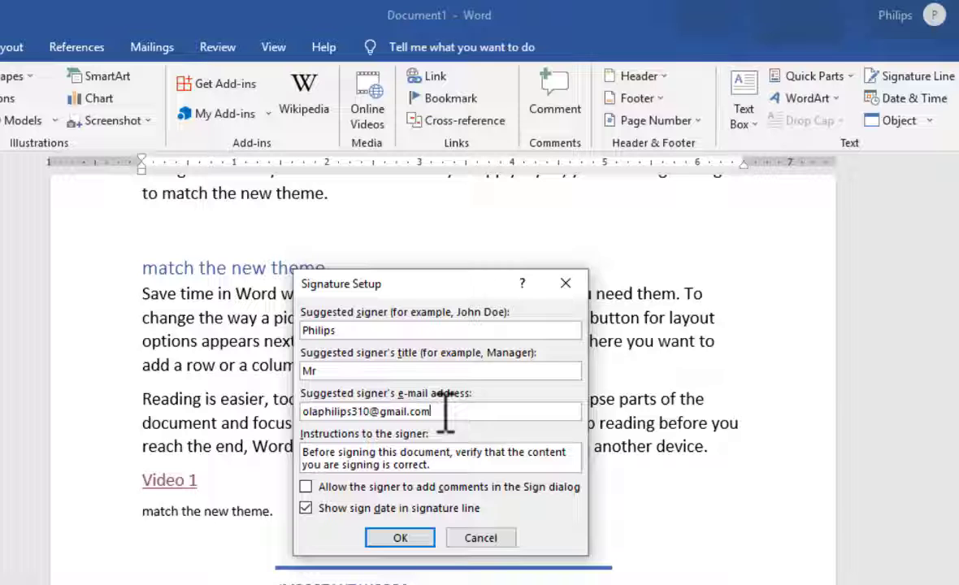
click(400, 538)
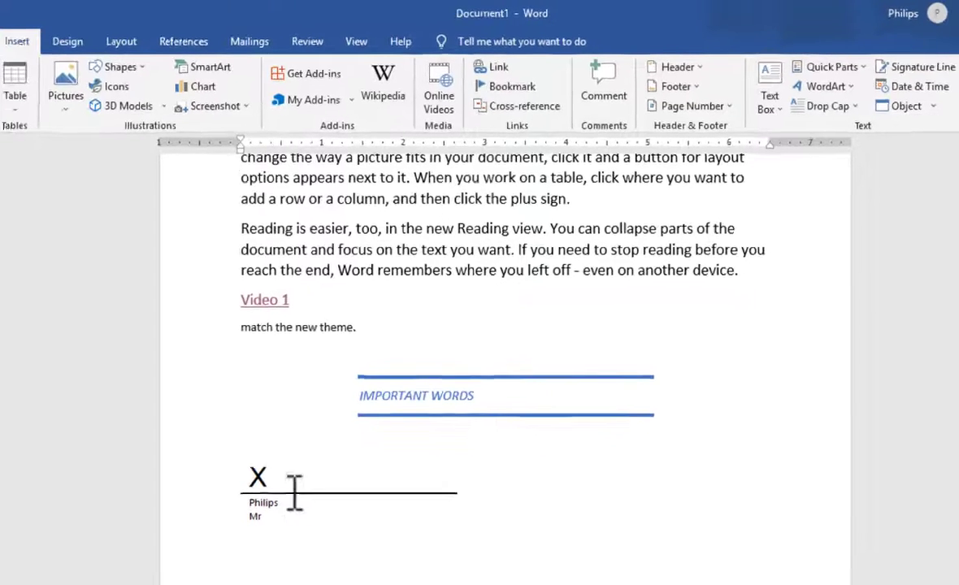
click(256, 479)
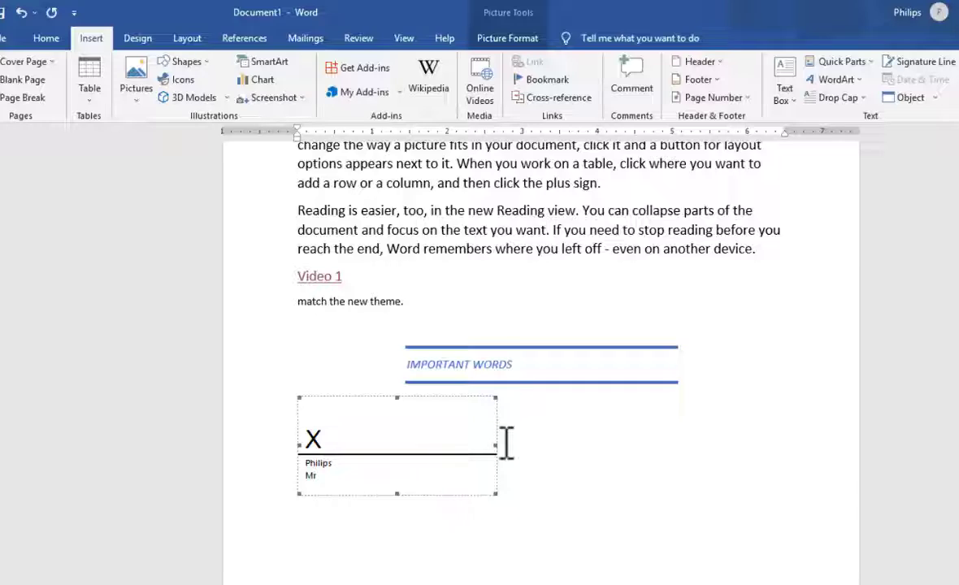
scroll(856, 278, up, 9)
scroll(515, 242, up, 10)
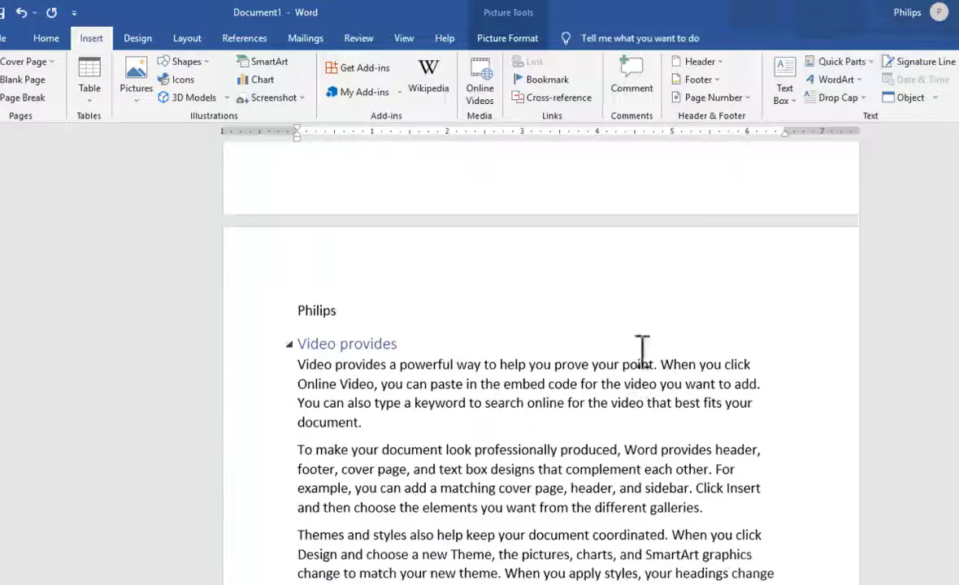
click(560, 370)
scroll(732, 377, down, 15)
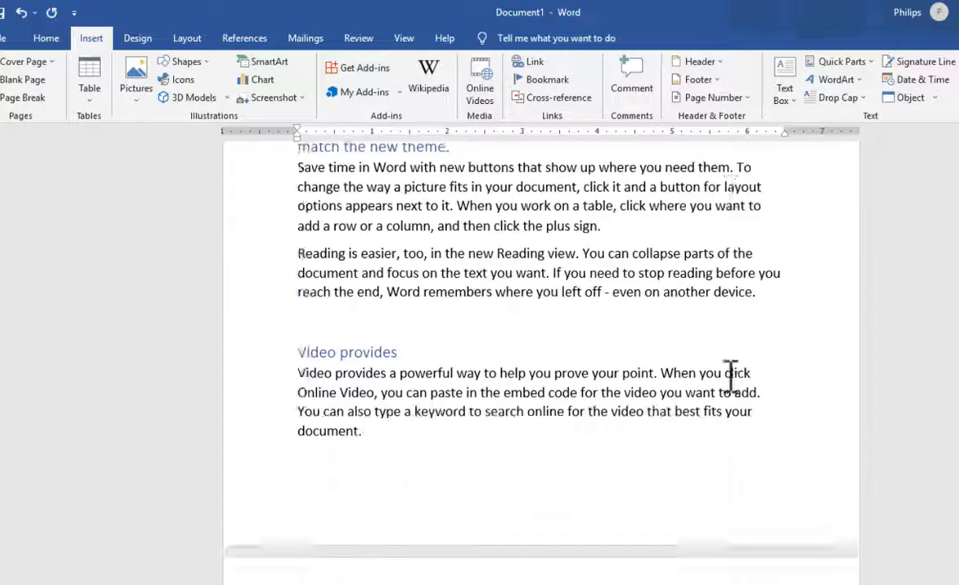
Step: Add a new line after the signature line and insert the automatically updating date in the "Friday, May 27, 2022" format
click(531, 571)
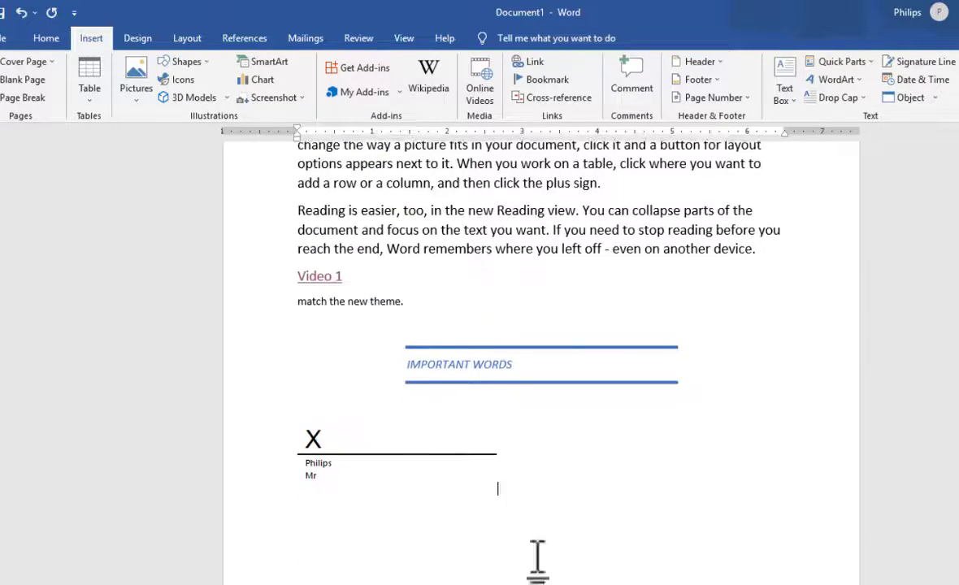
key(Return)
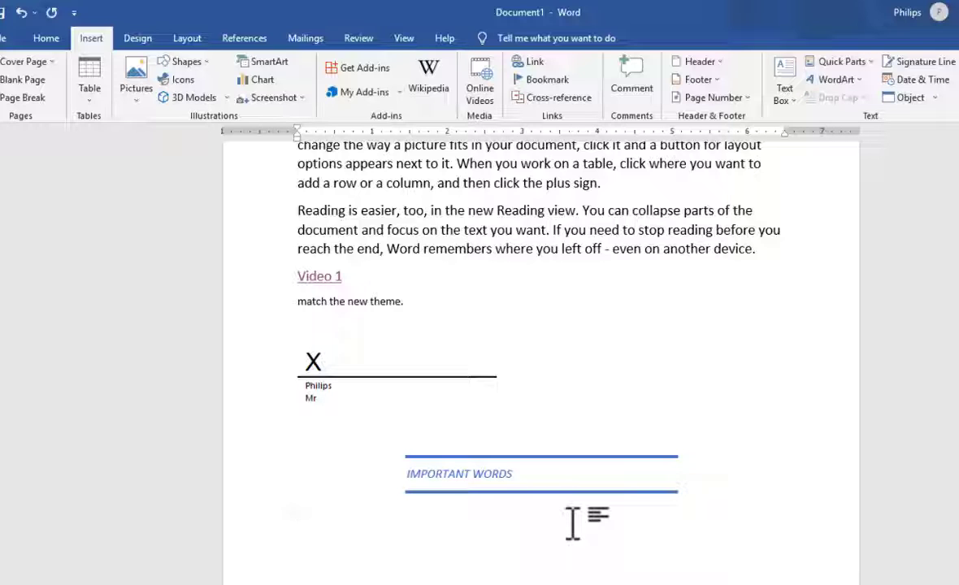
click(913, 78)
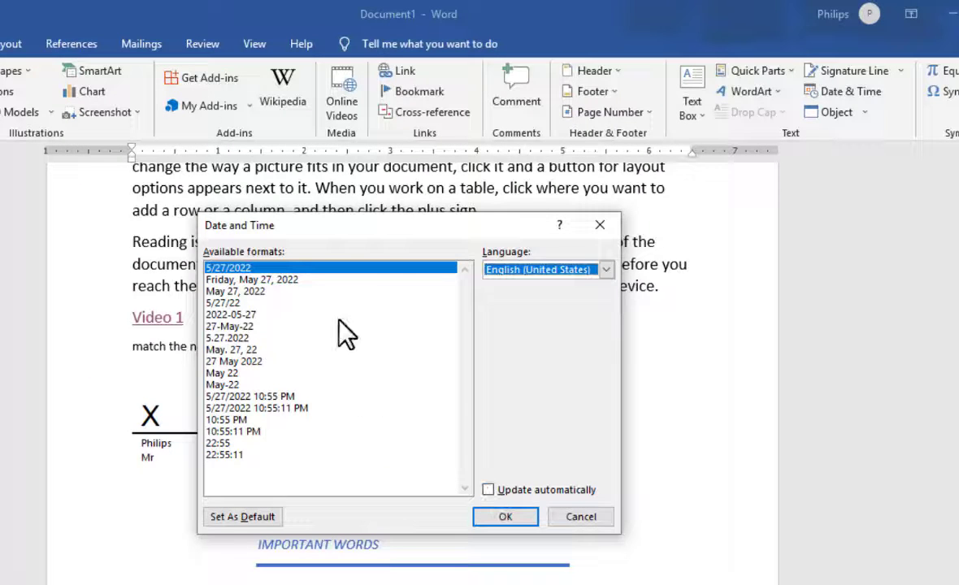
click(268, 282)
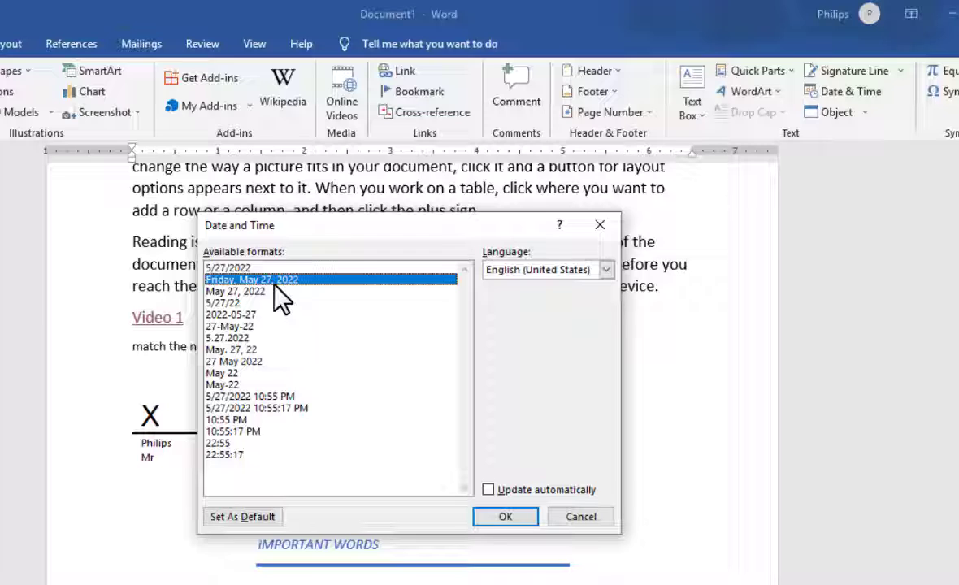
click(488, 490)
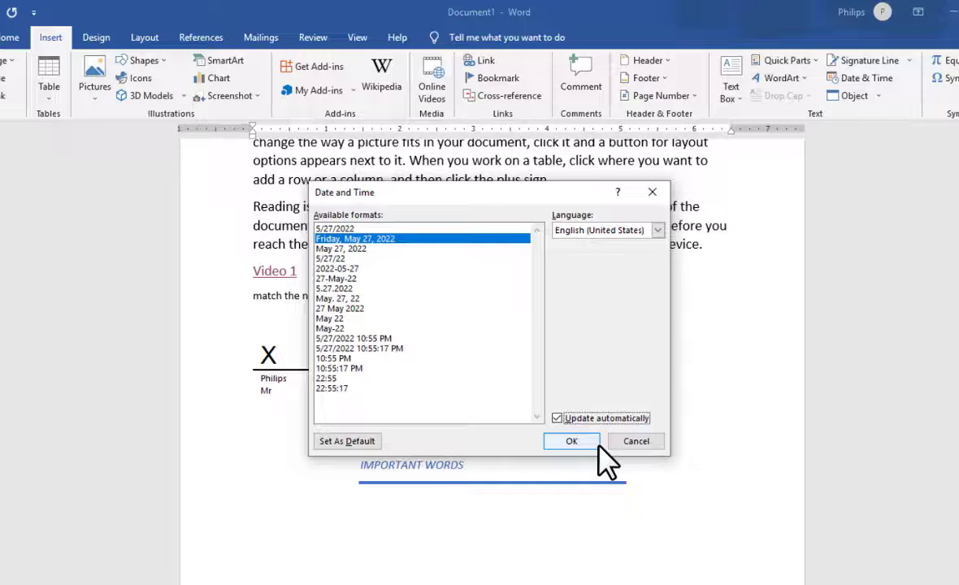
click(598, 444)
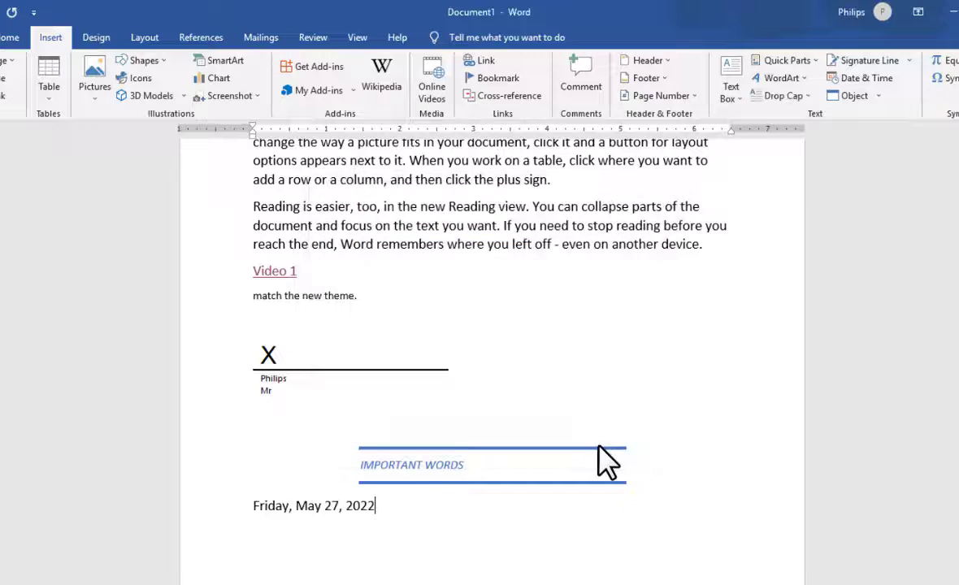
click(327, 504)
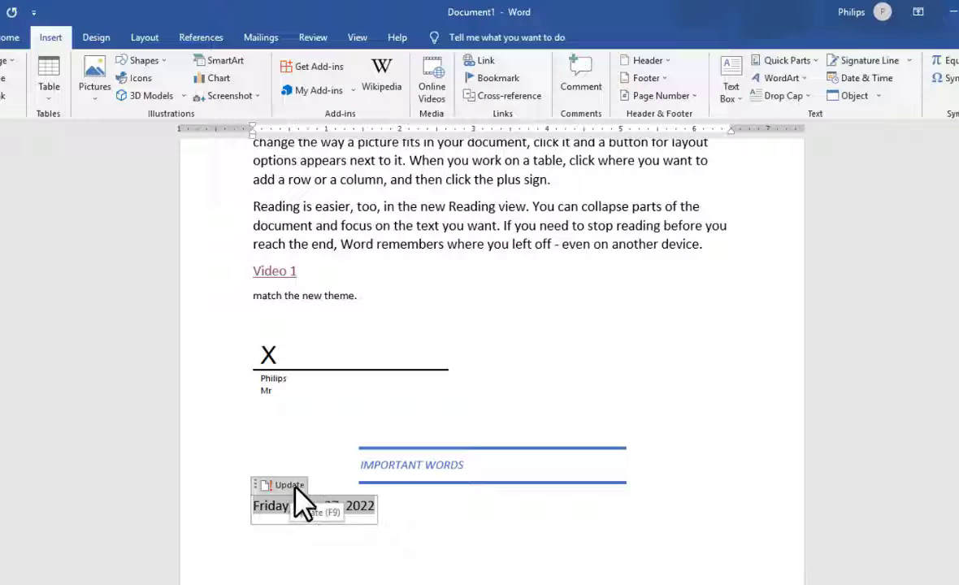
click(392, 515)
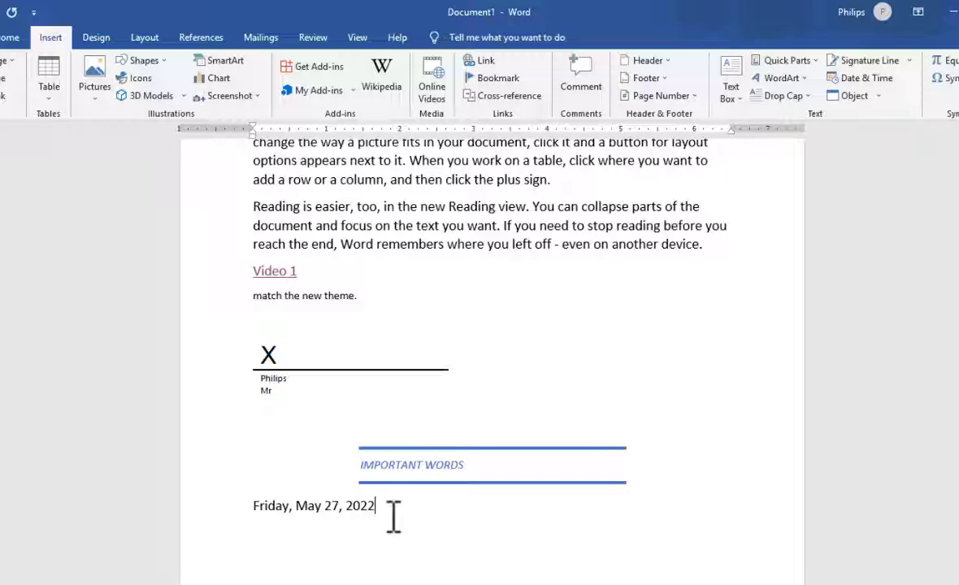
Step: Insert a new Bitmap Image object after the date and draw a black freehand signature in it with the brush
click(879, 95)
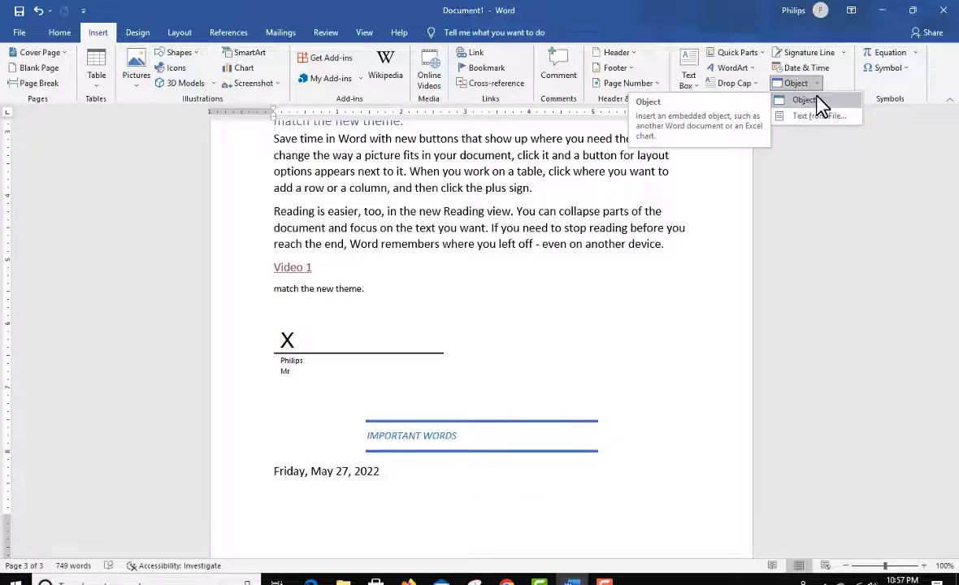
click(819, 100)
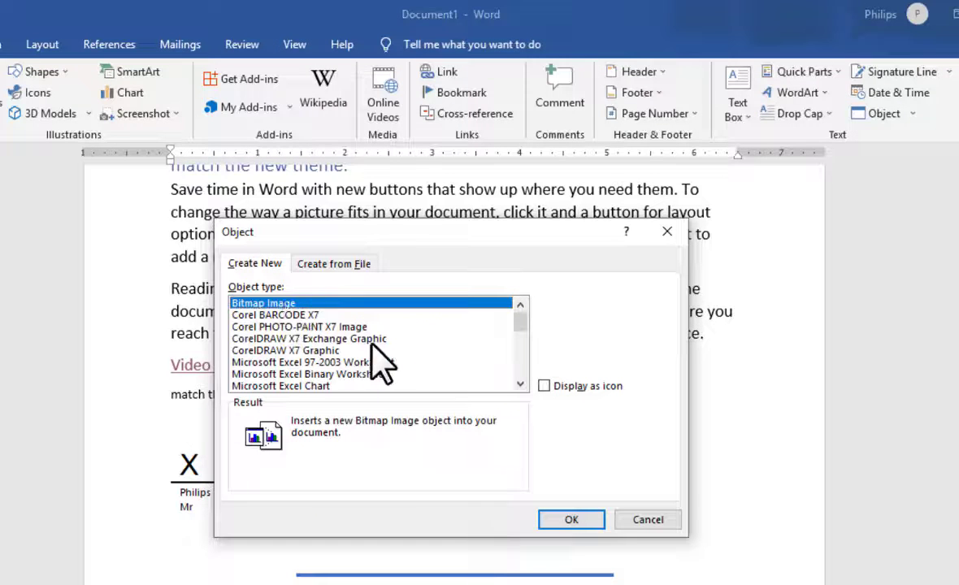
scroll(371, 342, down, 1)
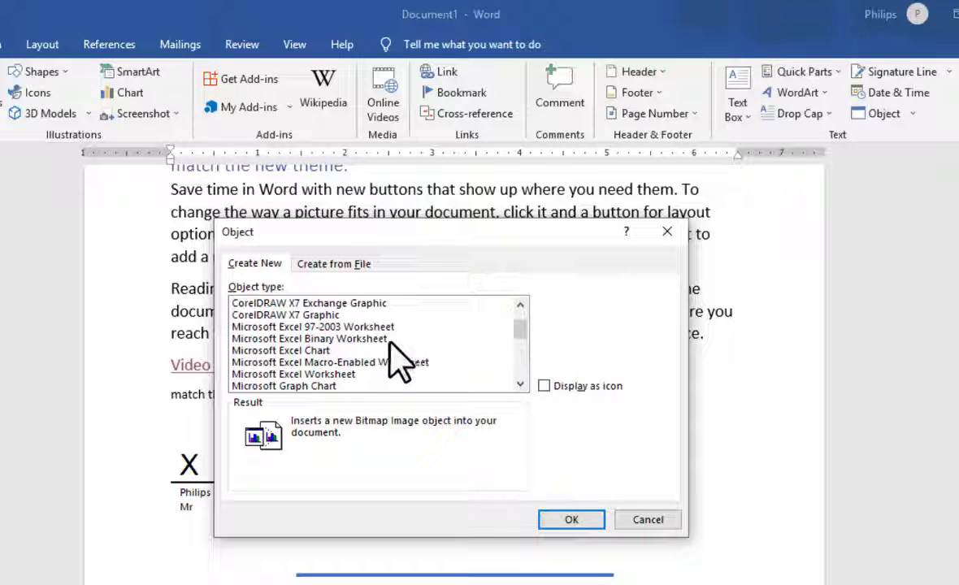
scroll(358, 334, up, 1)
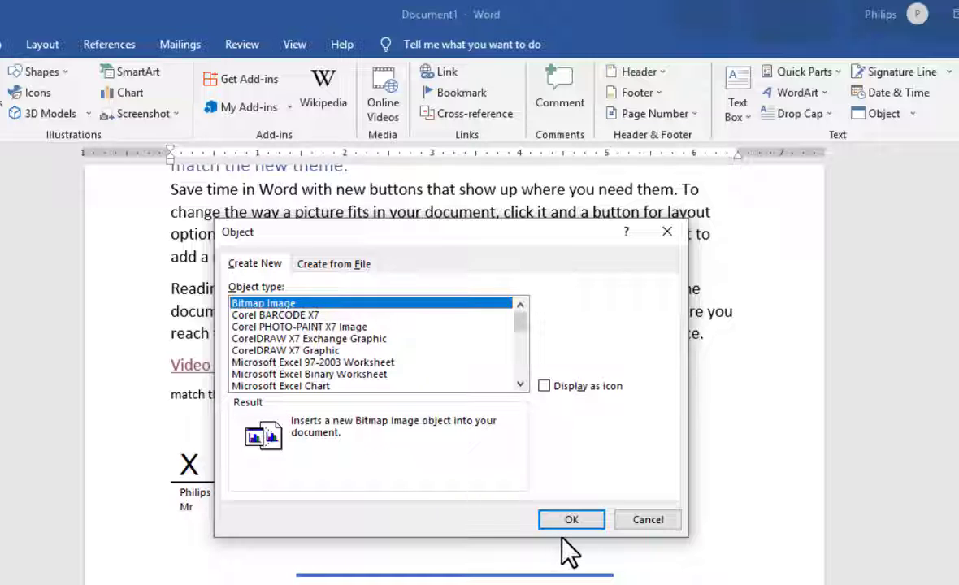
click(575, 519)
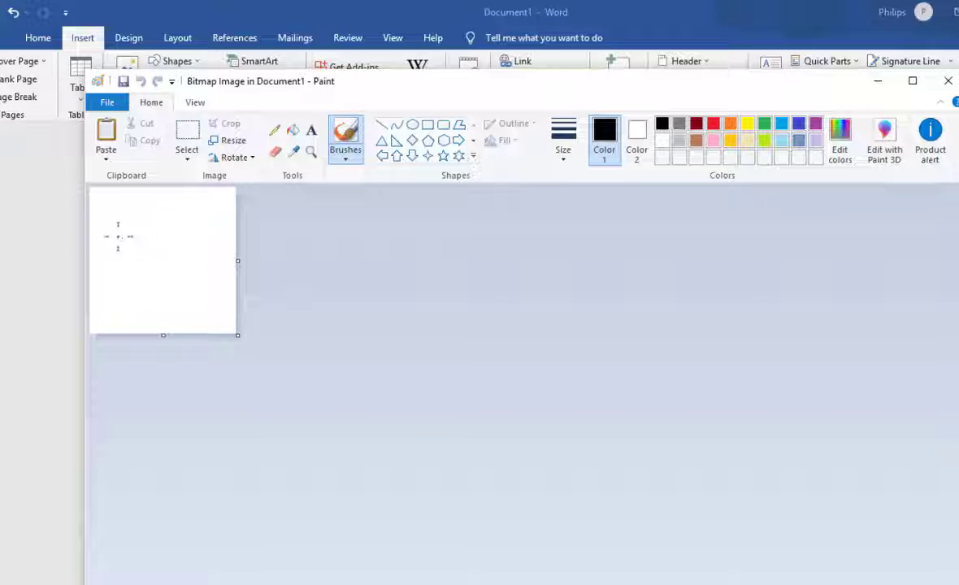
mouse_move(109, 263)
mouse_down()
mouse_move(112, 213)
mouse_move(108, 256)
mouse_move(142, 253)
mouse_move(183, 232)
mouse_move(212, 252)
mouse_move(82, 213)
mouse_move(172, 248)
mouse_move(209, 216)
mouse_move(213, 246)
mouse_up()
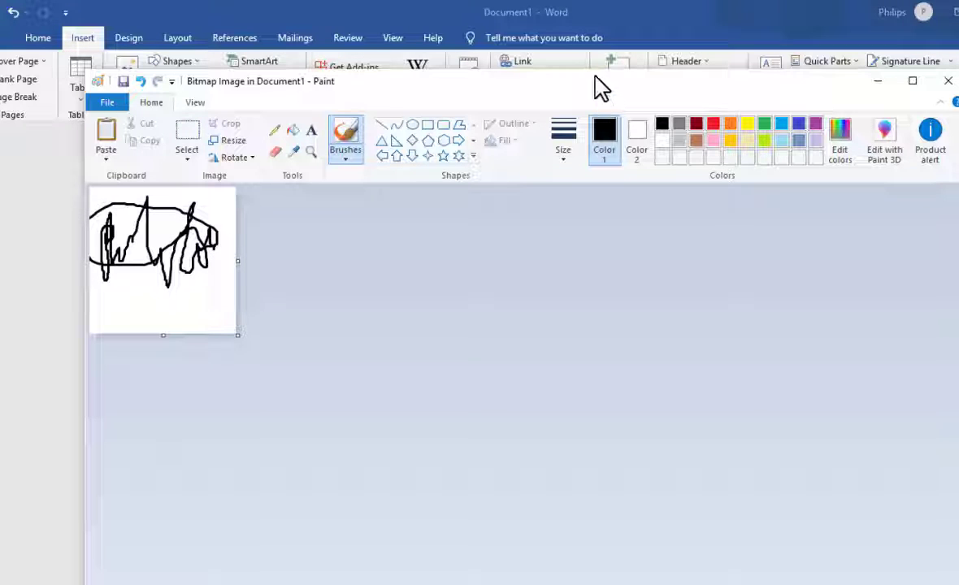
click(947, 81)
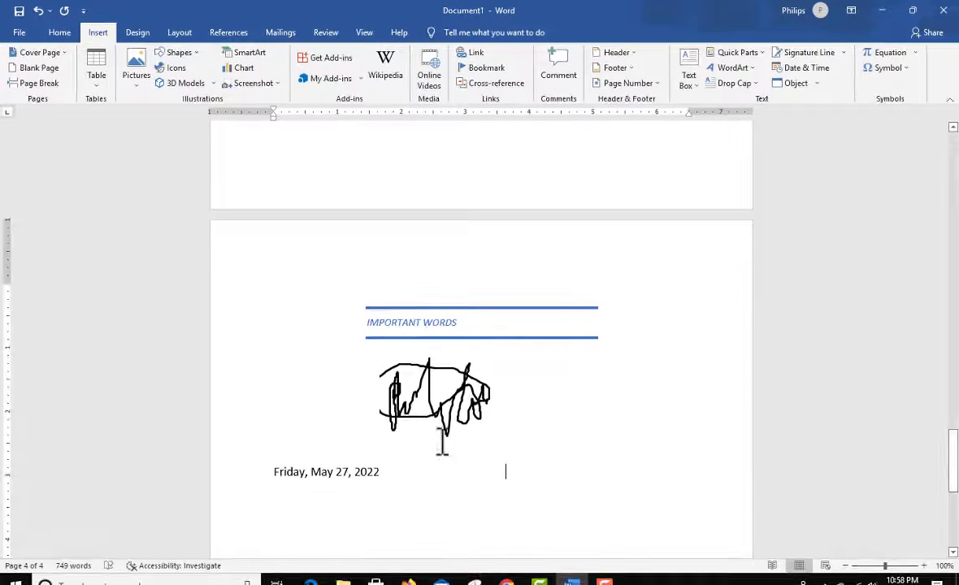
Step: Move the drawn signature image in front of the signature line and shrink it to less than half its size
scroll(437, 481, up, 1)
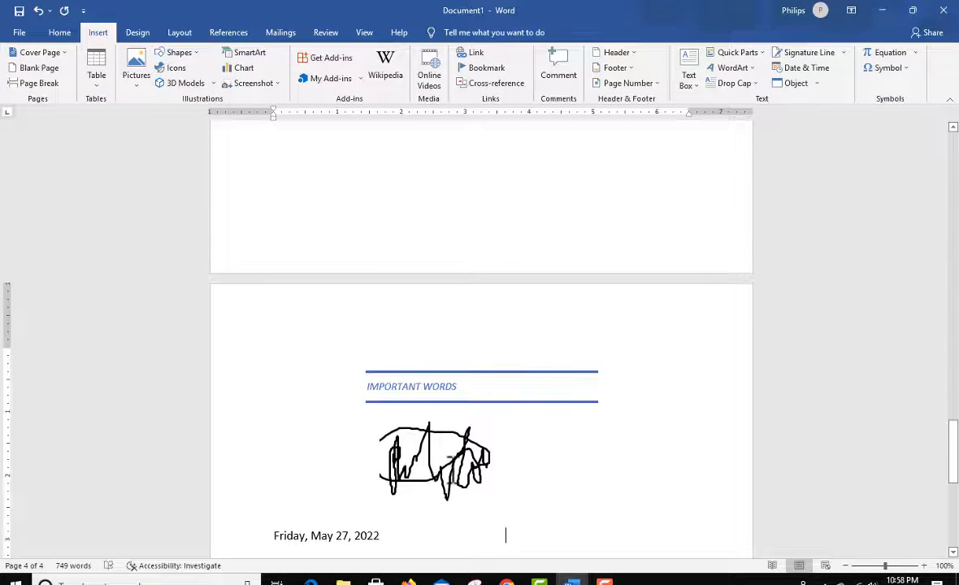
click(431, 430)
mouse_move(430, 430)
mouse_down()
mouse_move(424, 160)
mouse_move(435, 156)
mouse_up()
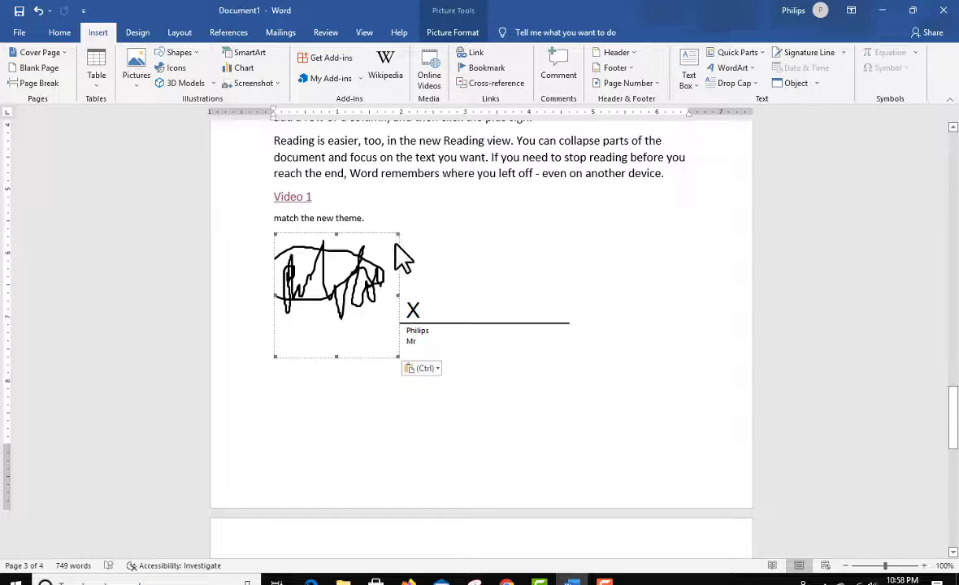
mouse_move(398, 237)
mouse_down()
mouse_move(331, 317)
mouse_move(330, 302)
mouse_move(390, 296)
mouse_move(416, 262)
mouse_move(424, 285)
mouse_move(392, 300)
mouse_up()
click(388, 306)
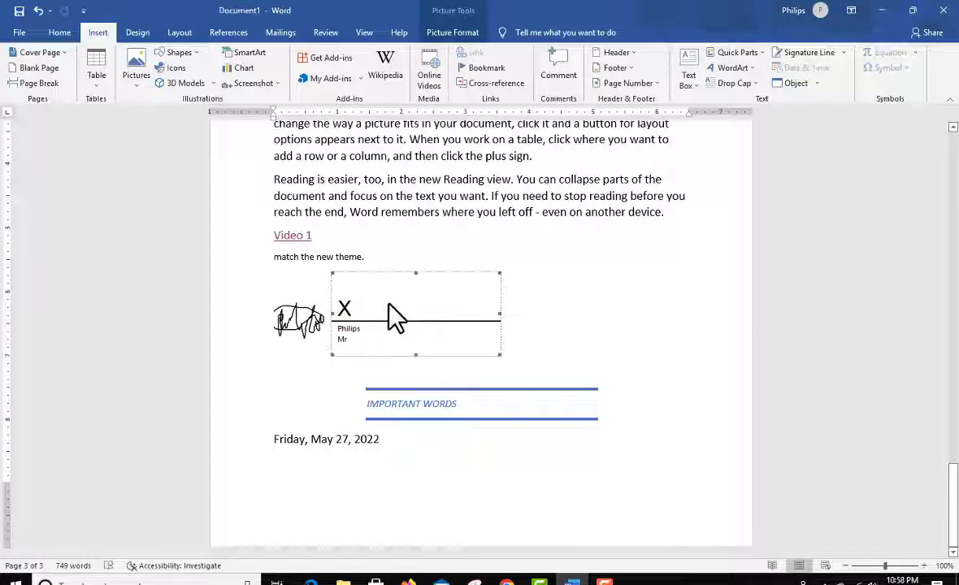
Step: Try to move the drawn signature image onto the signature line beside the X
click(302, 325)
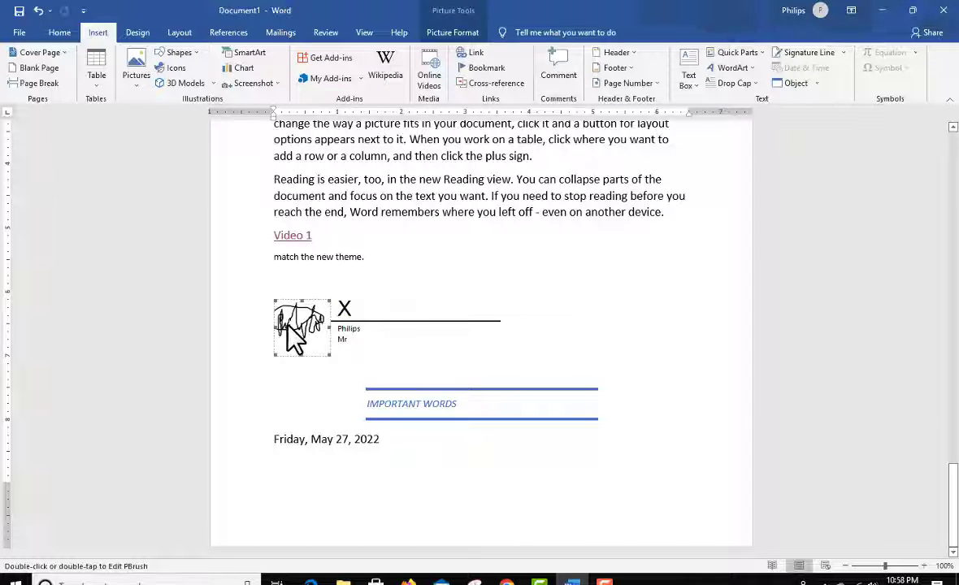
drag(288, 325, 402, 301)
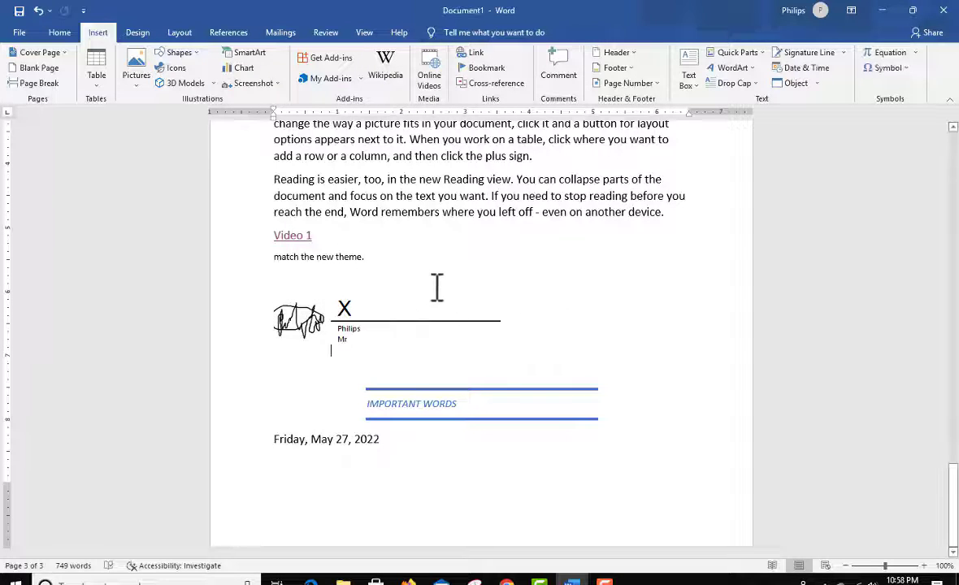
click(816, 87)
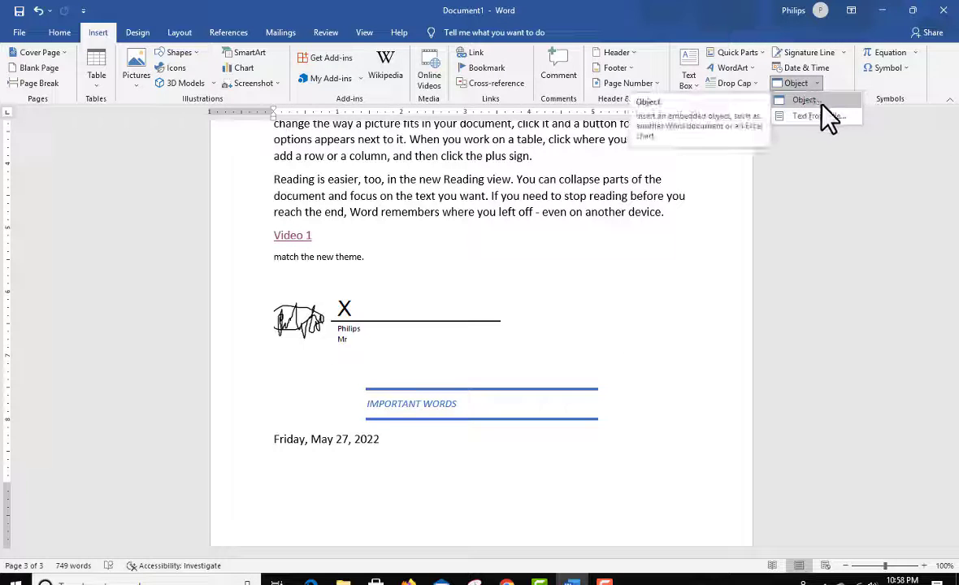
click(642, 302)
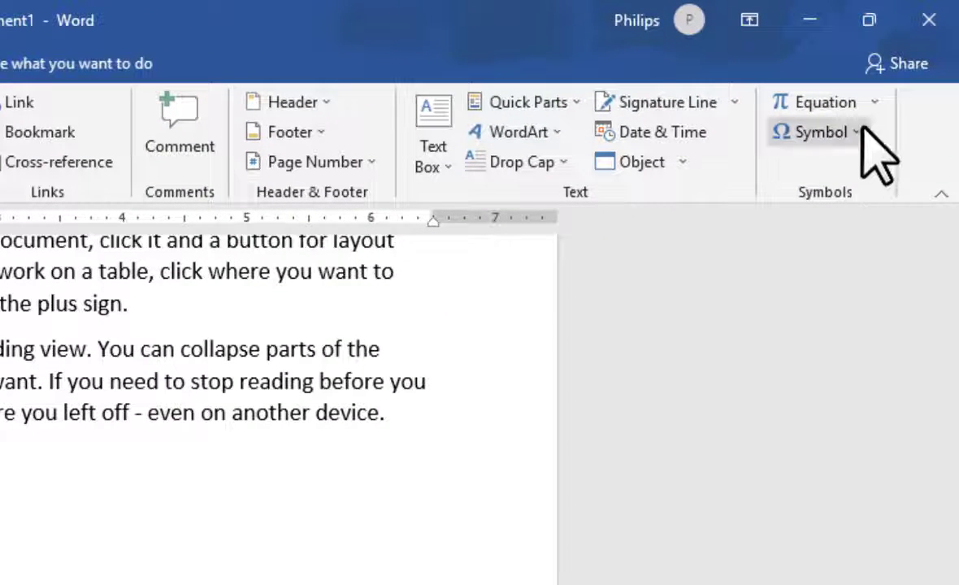
click(874, 103)
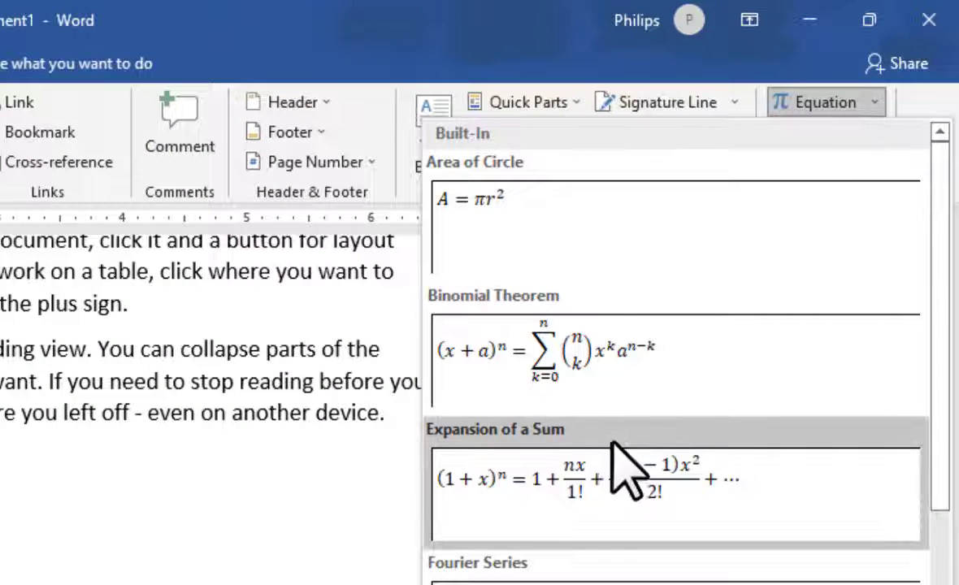
key(Escape)
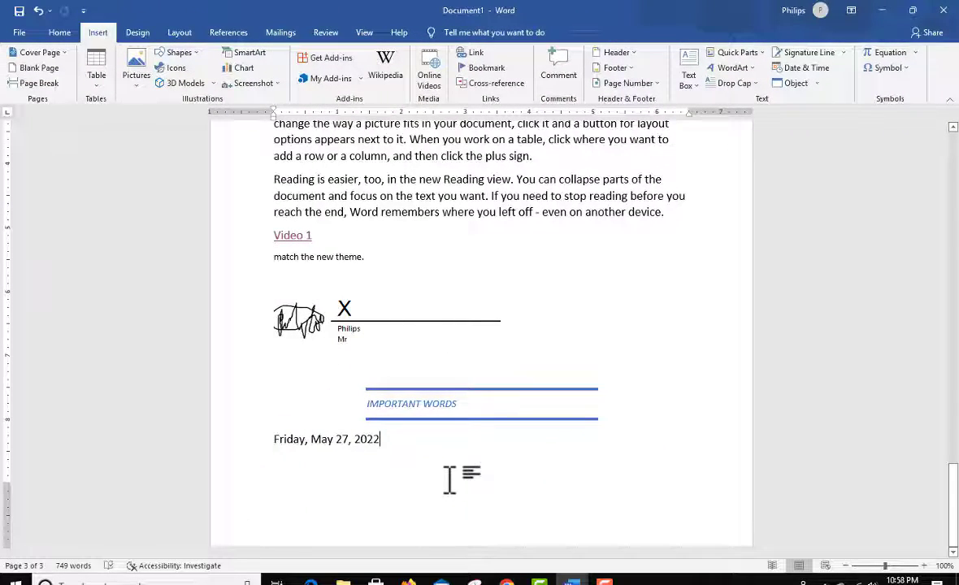
Step: Add a page break after the date and delete the "IMPORTANT WORDS" text box on the new page
key(ctrl+Return)
click(539, 504)
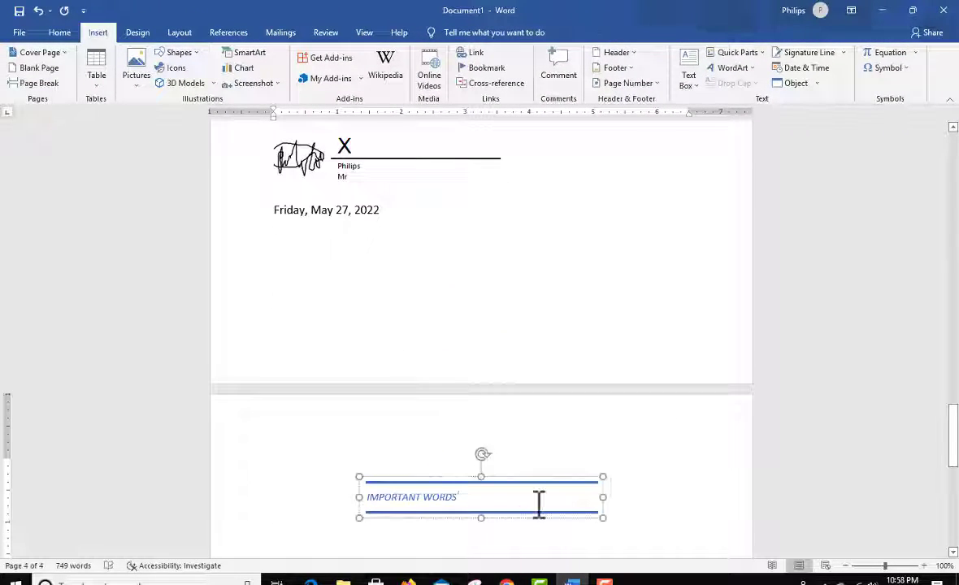
click(504, 480)
key(Delete)
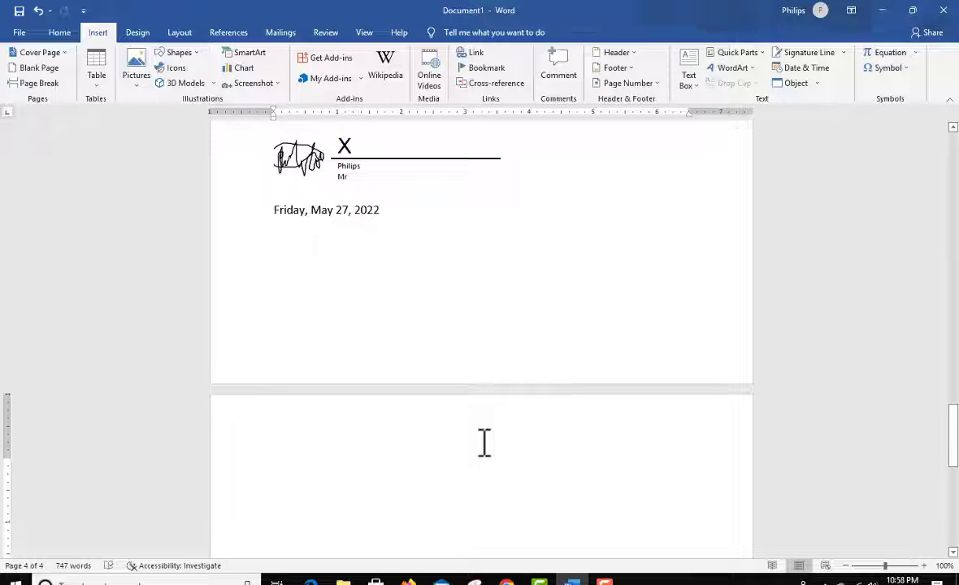
Step: Insert the built-in Area of Circle equation on the new page
click(916, 55)
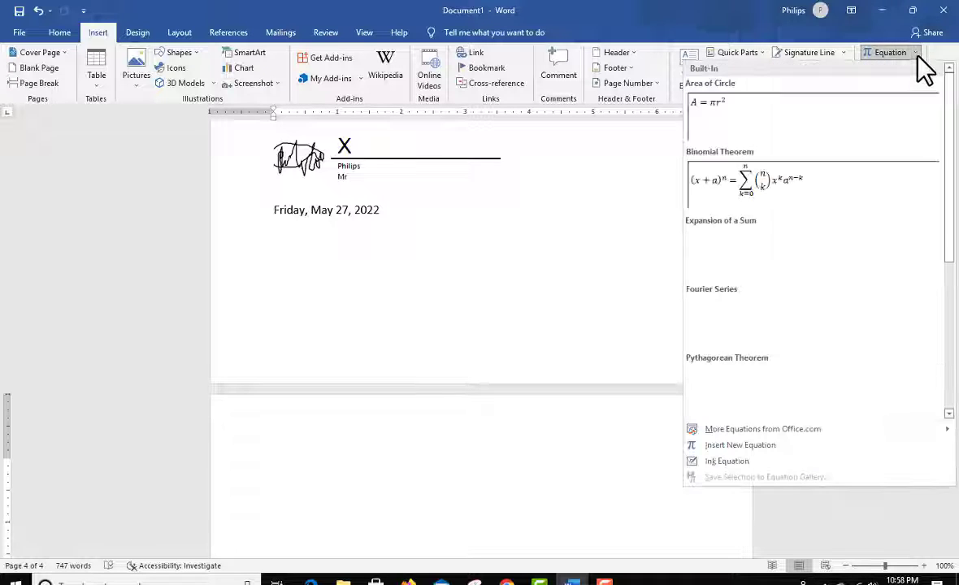
click(724, 113)
click(561, 443)
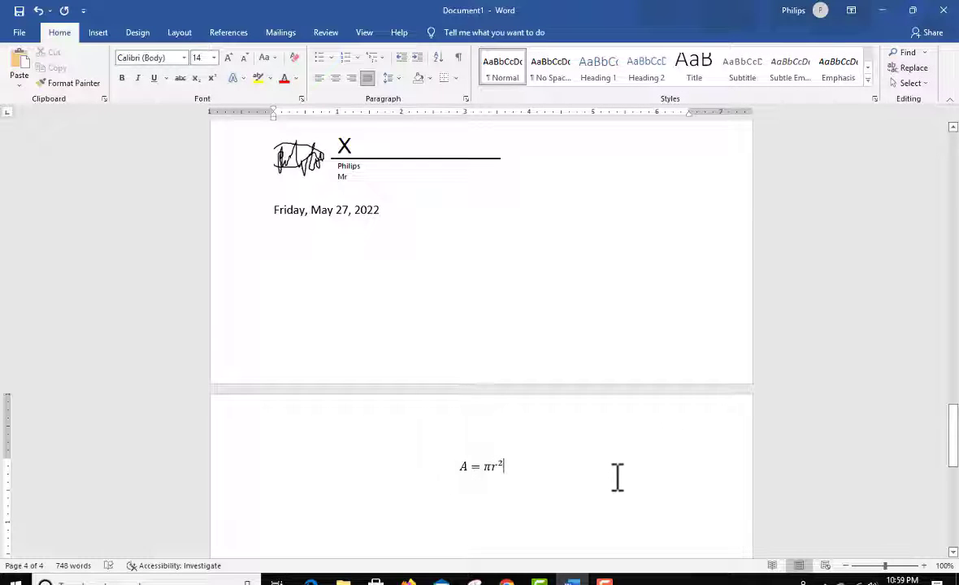
Step: Insert the built-in Expansion of a Sum equation directly after the Area of Circle equation
click(98, 33)
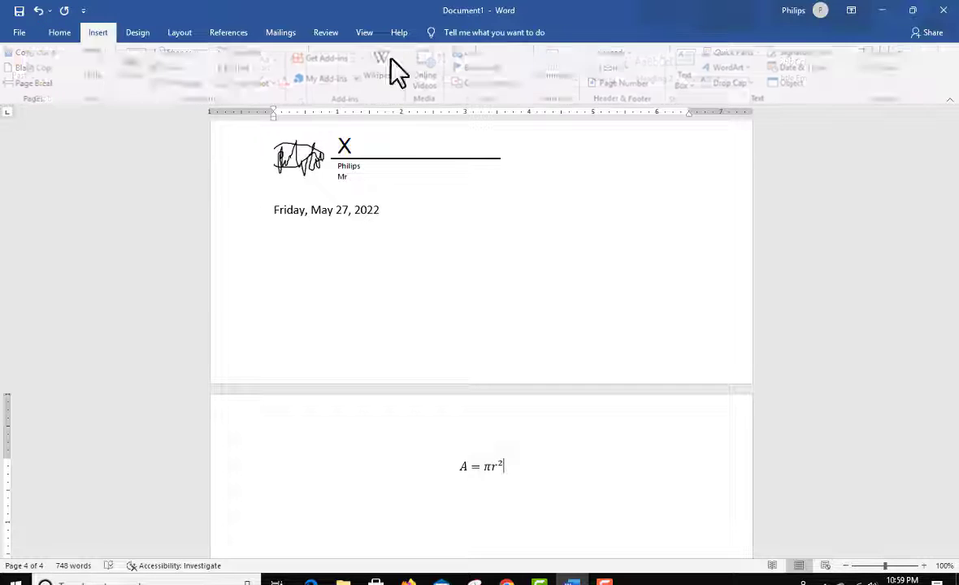
click(914, 52)
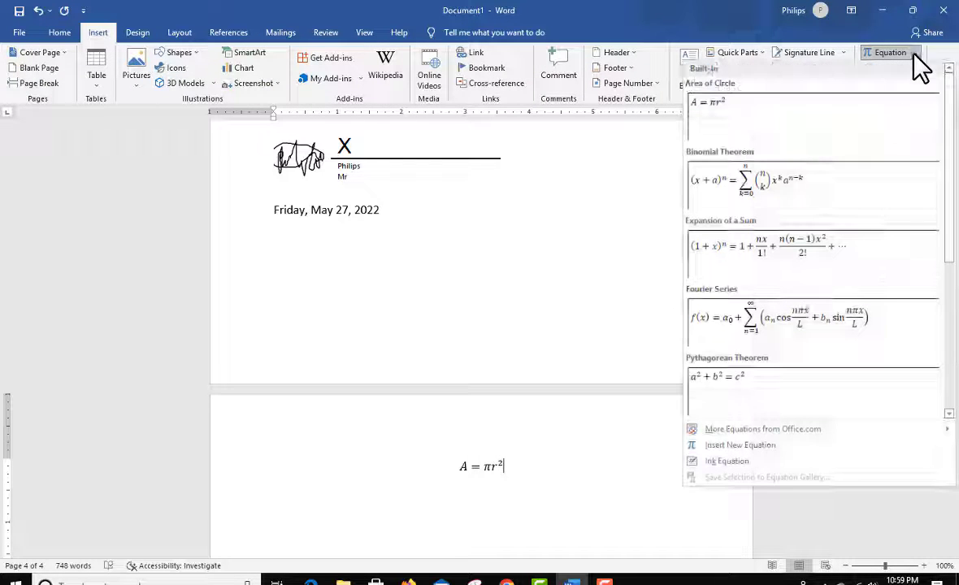
click(790, 252)
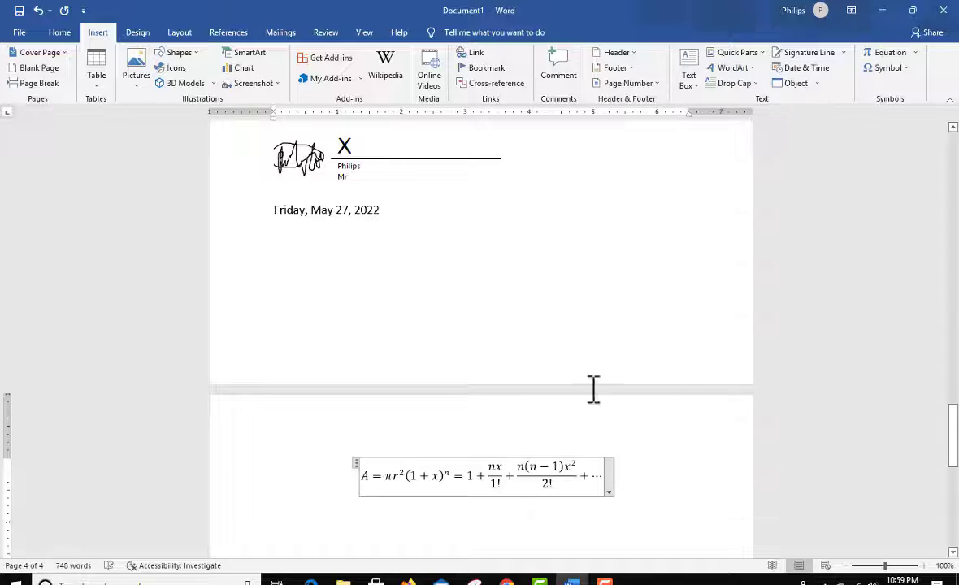
Step: Insert the summation symbol Σ into the combined equation, between the exponent n and the equals sign
scroll(514, 466, down, 3)
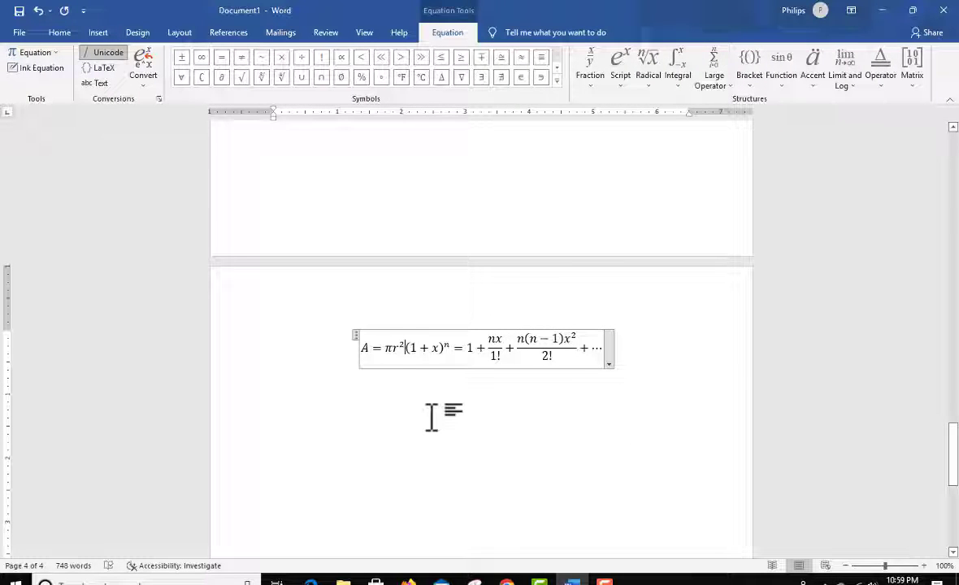
key(BackSpace)
click(449, 417)
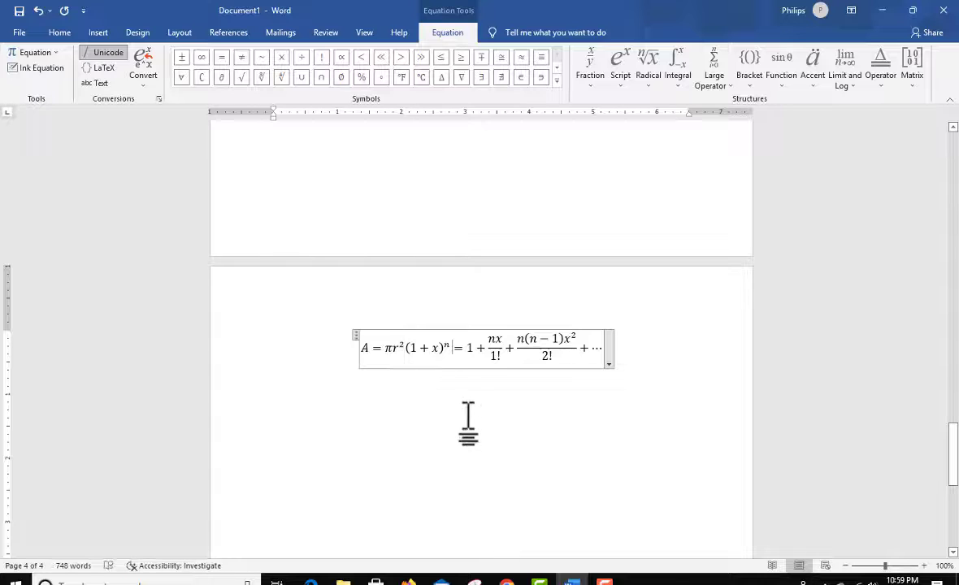
scroll(257, 300, up, 3)
click(93, 33)
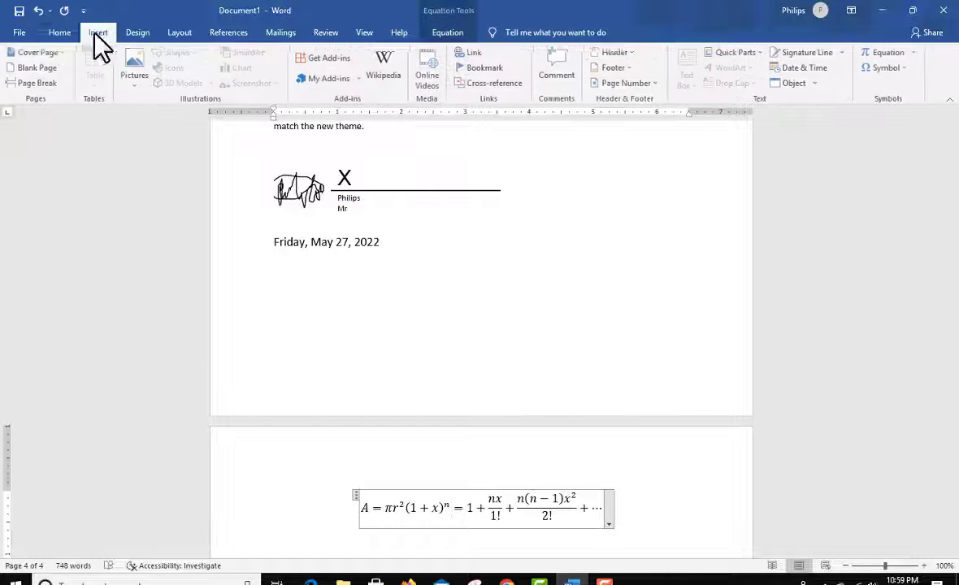
click(911, 70)
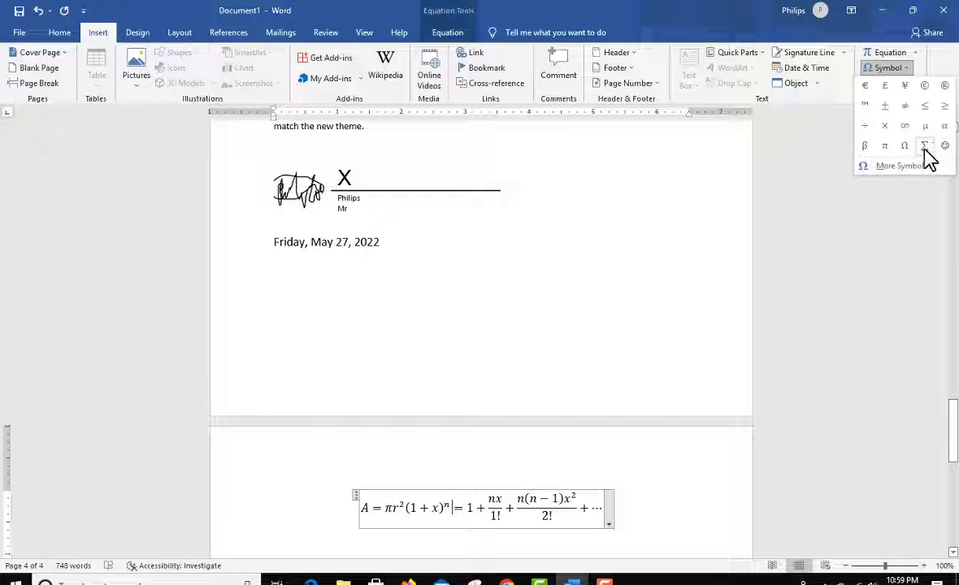
click(924, 149)
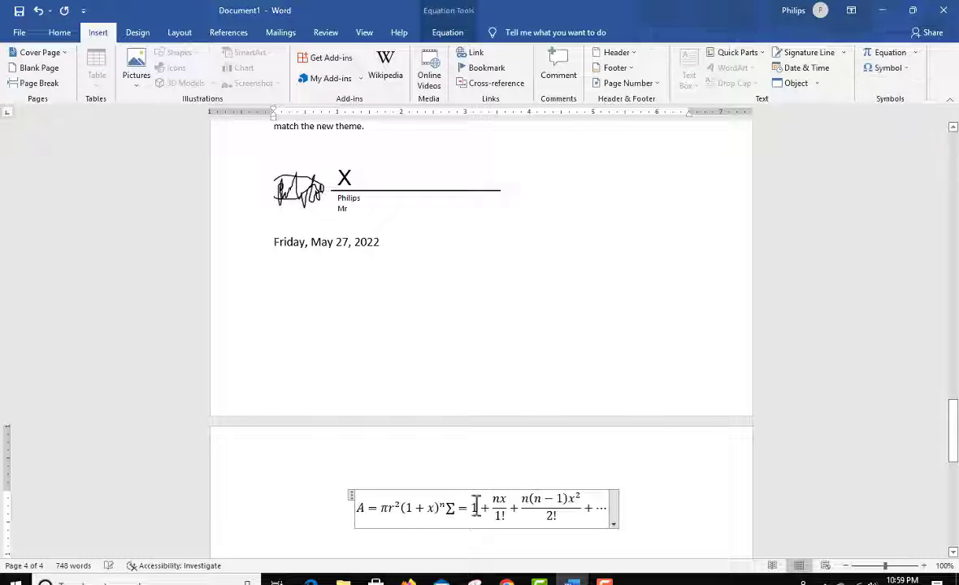
Step: Delete the summation symbol Σ from the combined equation
scroll(441, 503, down, 2)
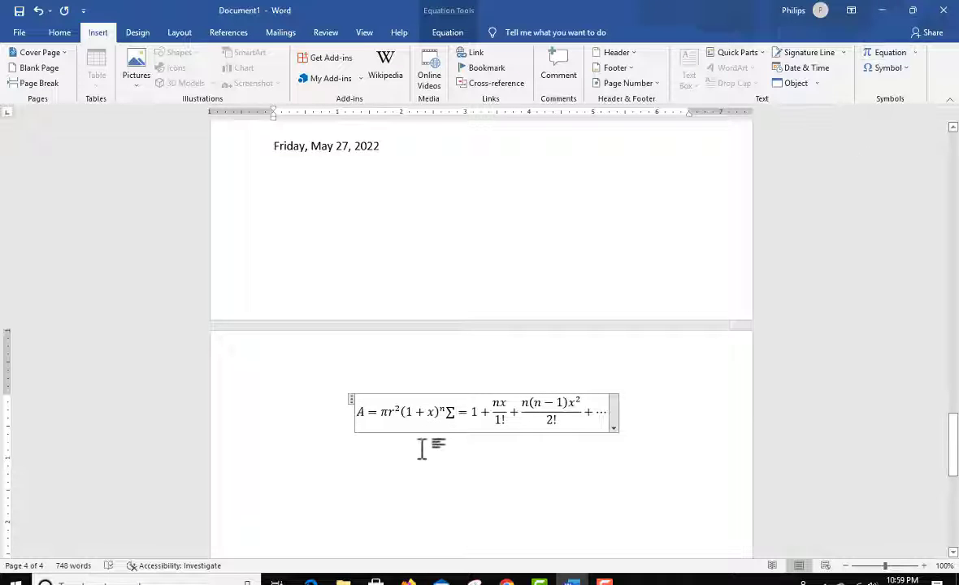
key(BackSpace)
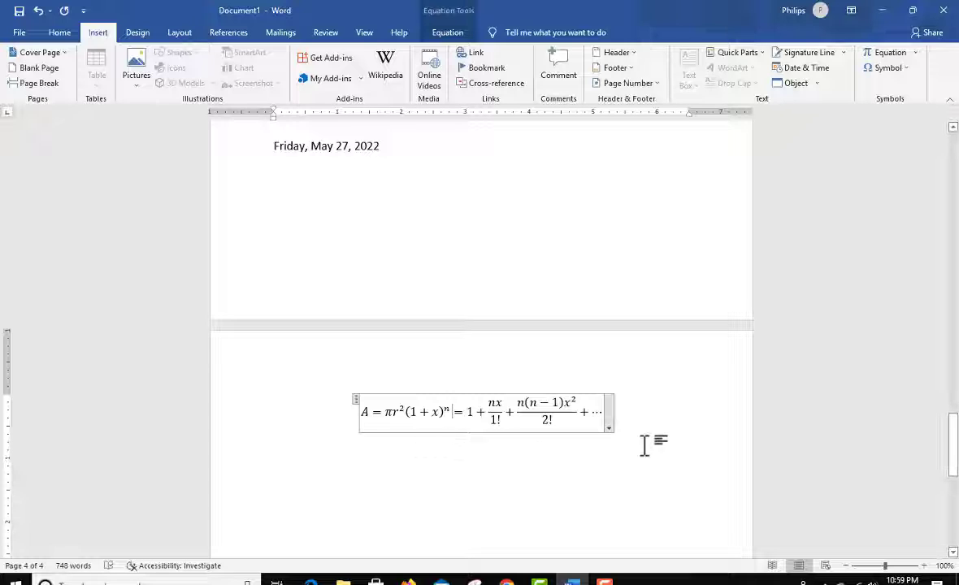
scroll(424, 420, down, 1)
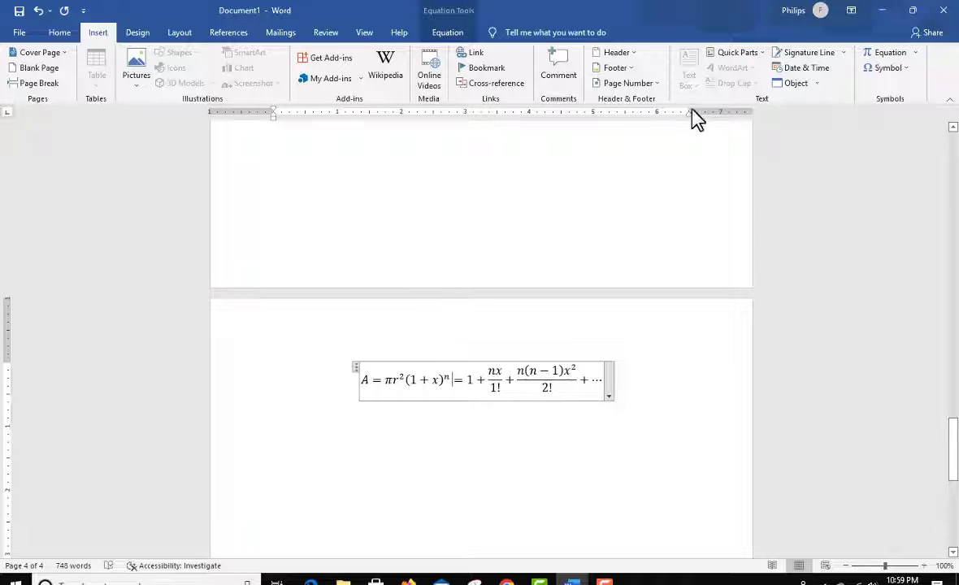